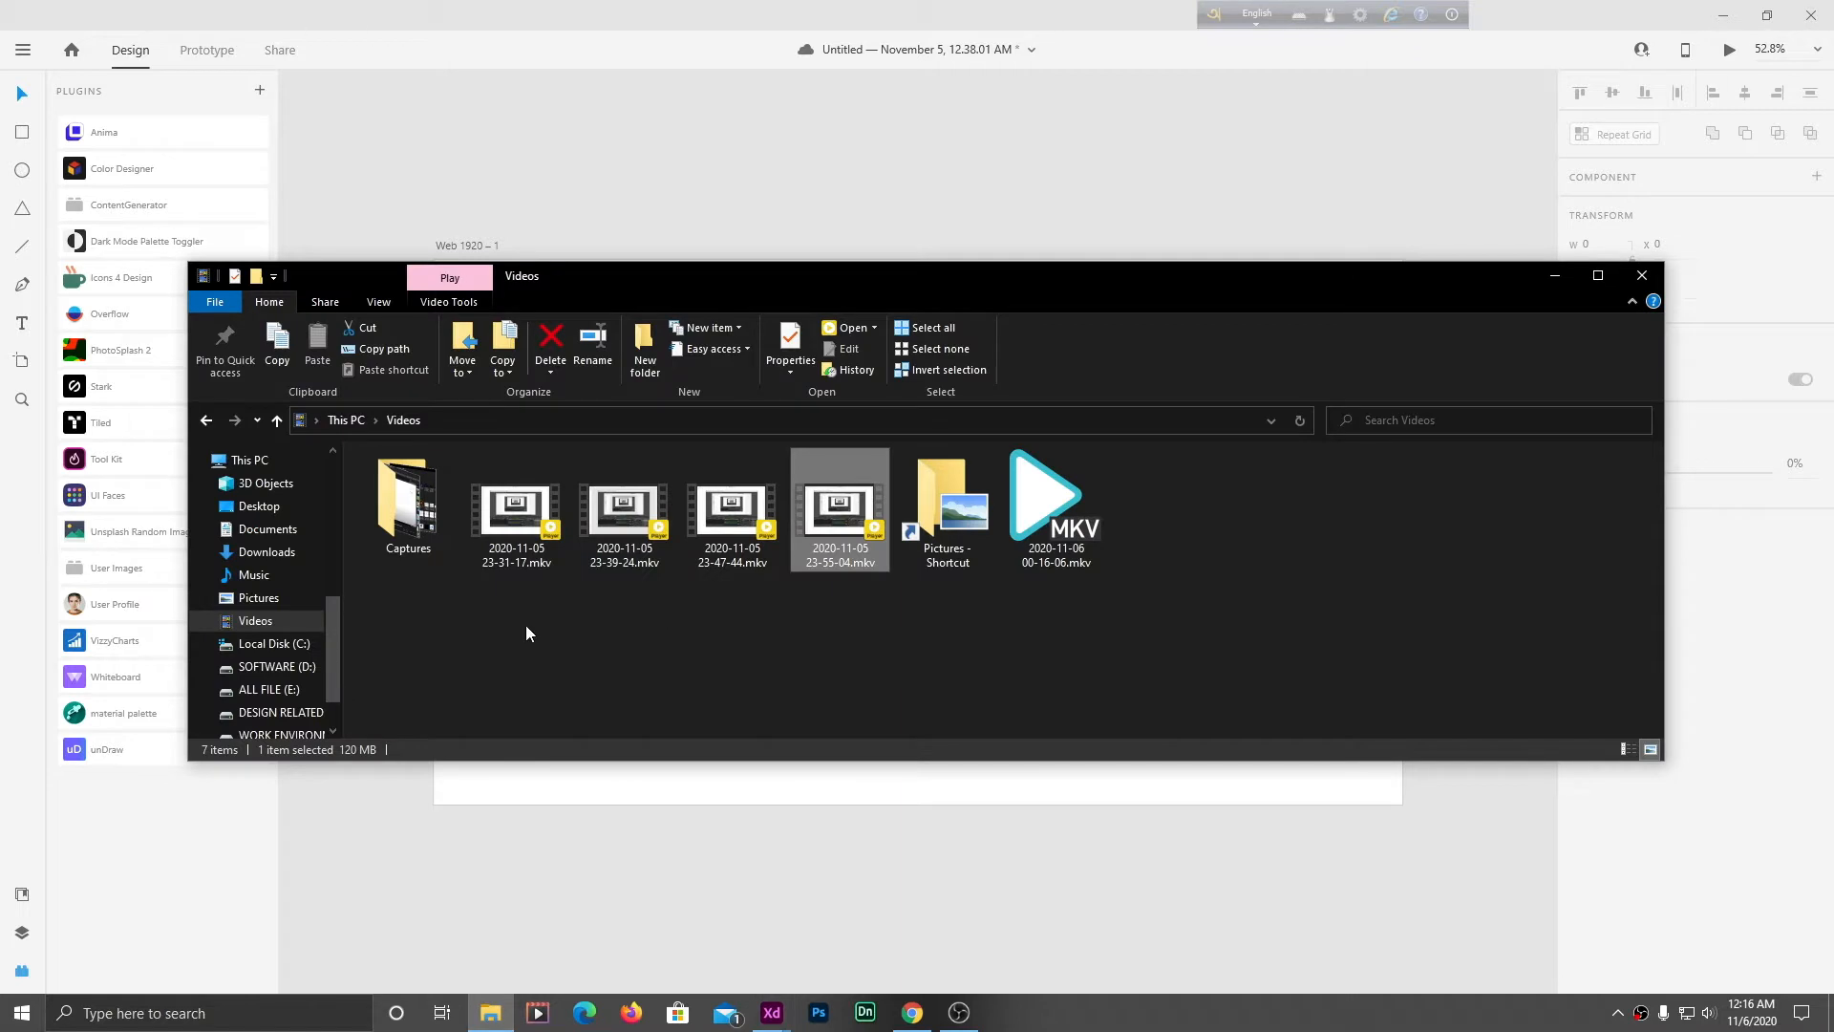
Import tree 2-01.png, tree 1-01.png, Untitled-4-01.png, Untitled-3-01.png and Untitled-2-01.png from the Downloads folder onto the canvas.
click(260, 551)
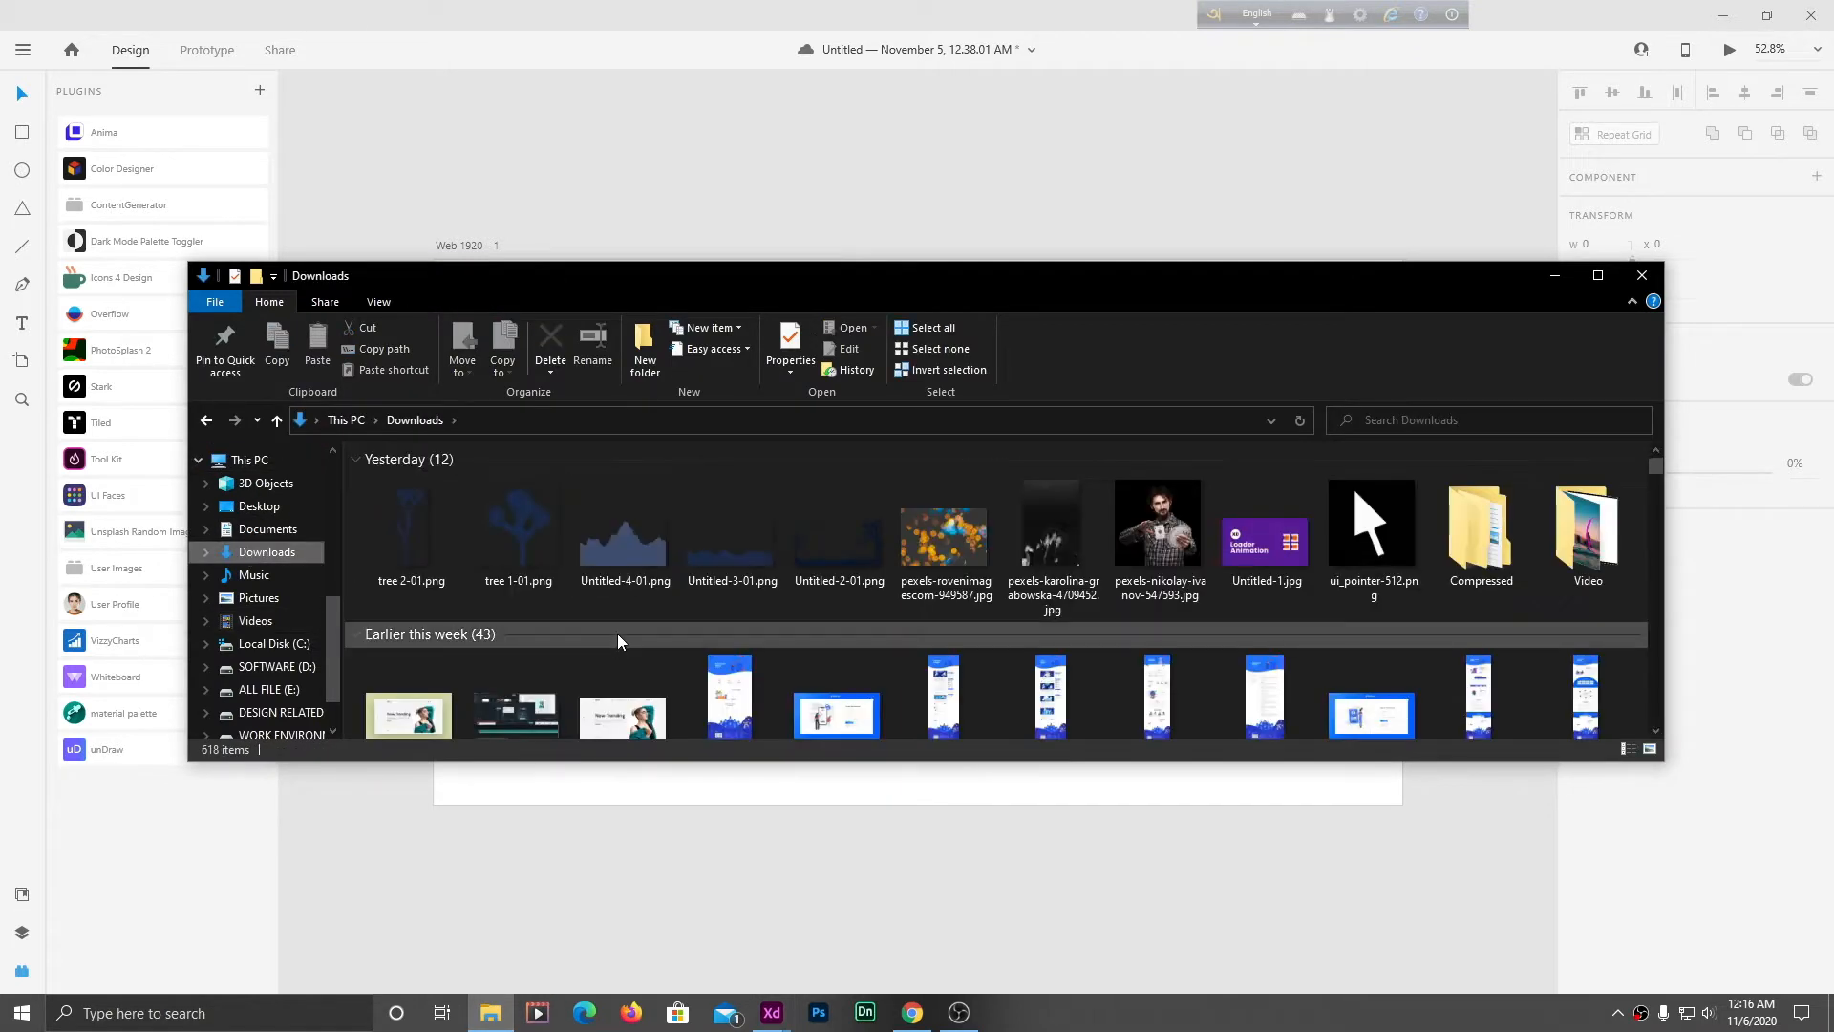
right_click(636, 612)
click(709, 684)
click(814, 566)
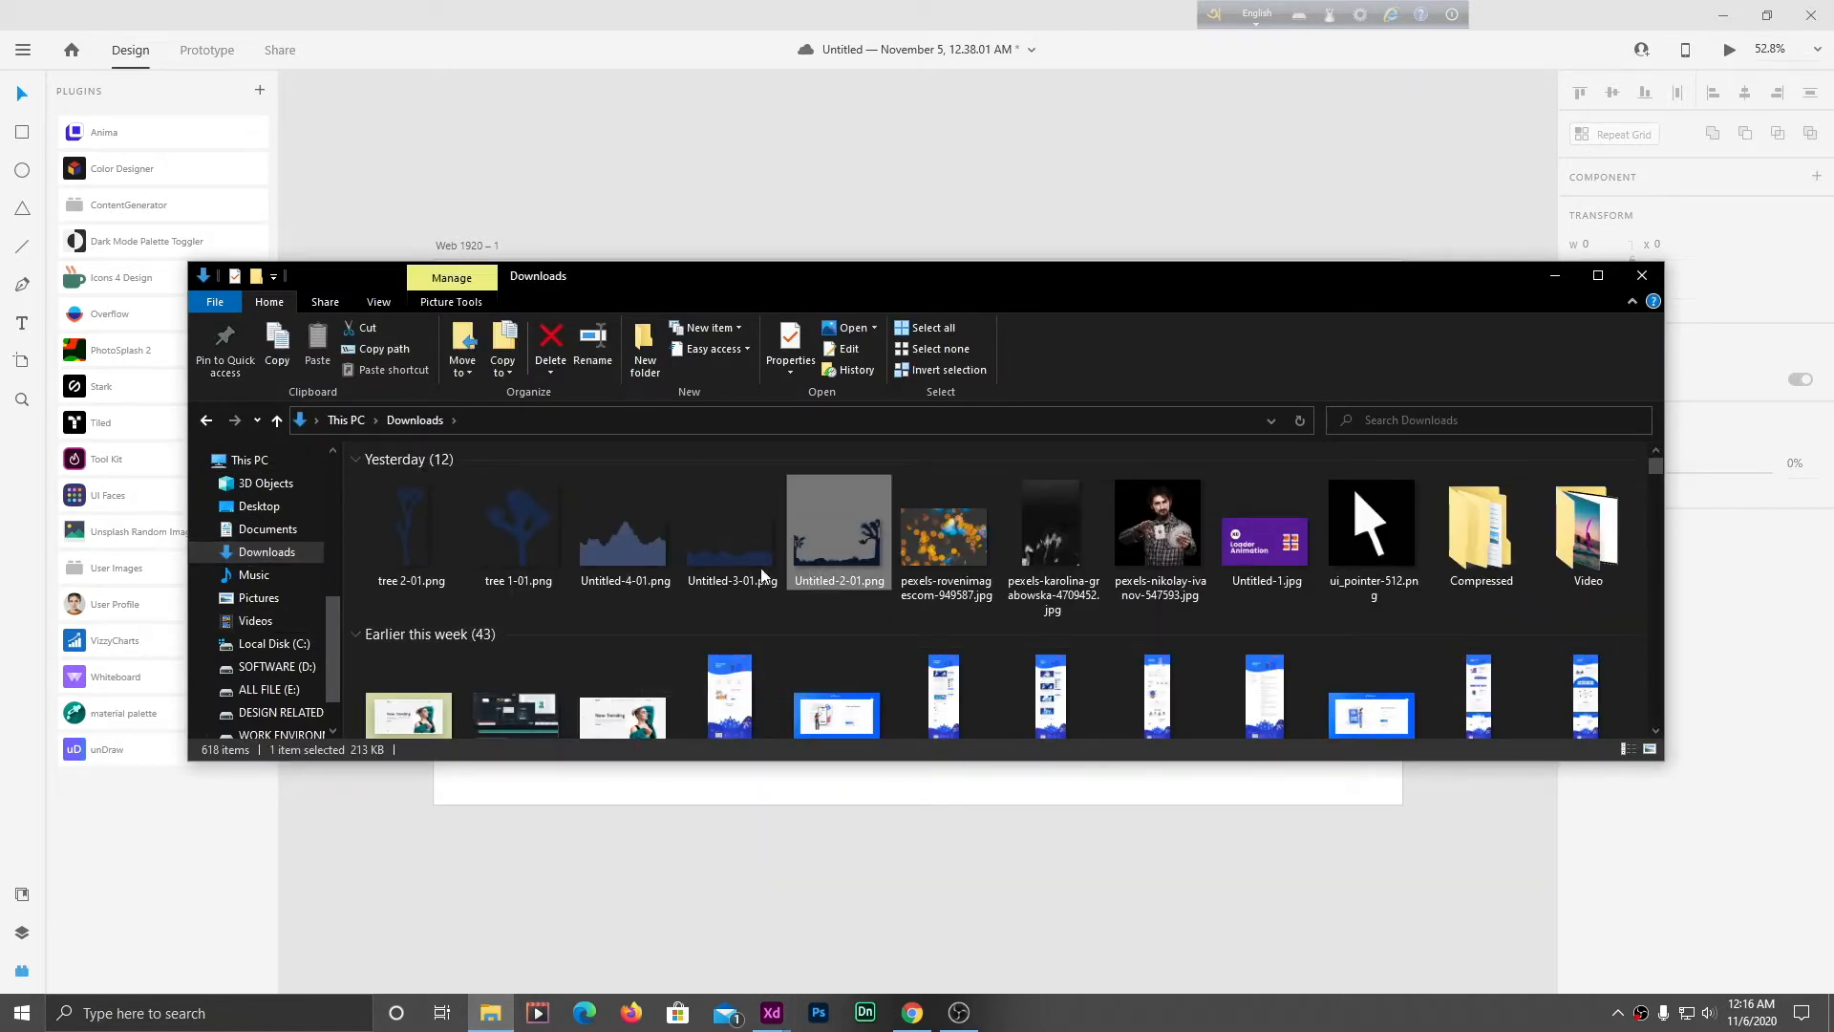
drag(760, 568, 426, 541)
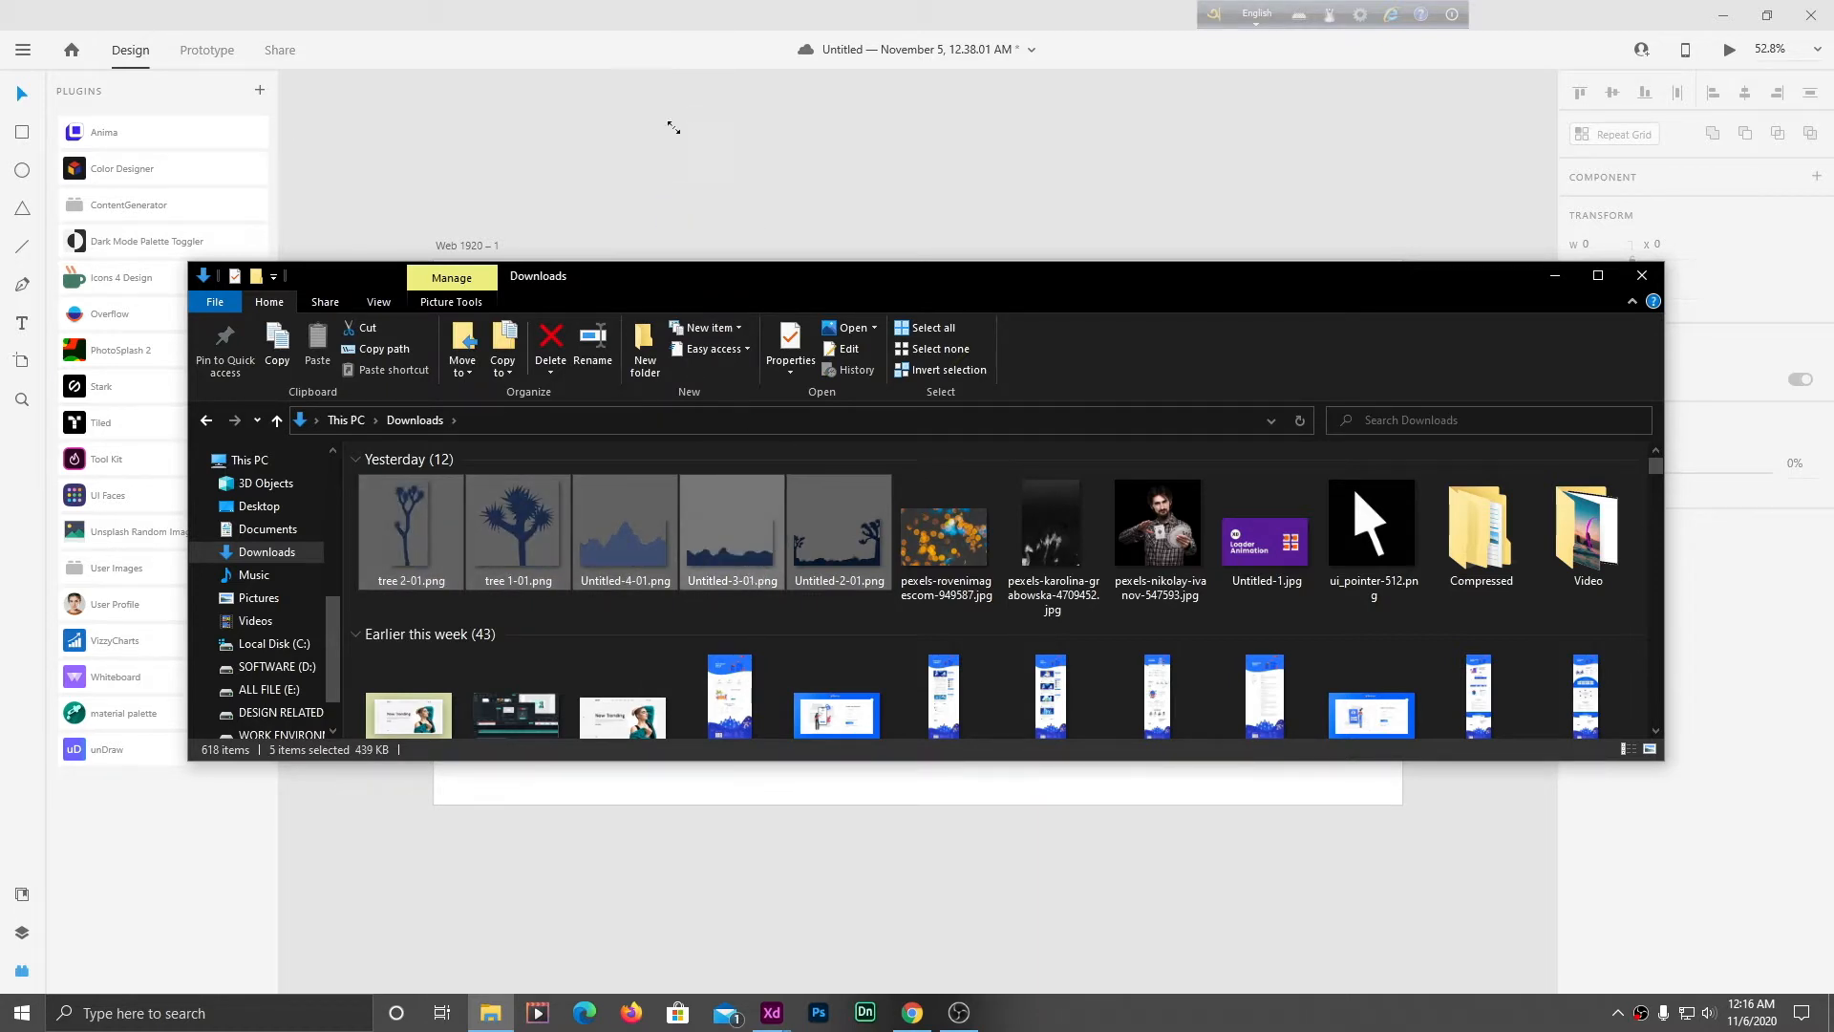
drag(674, 127, 553, 170)
scroll(604, 197, down, 5)
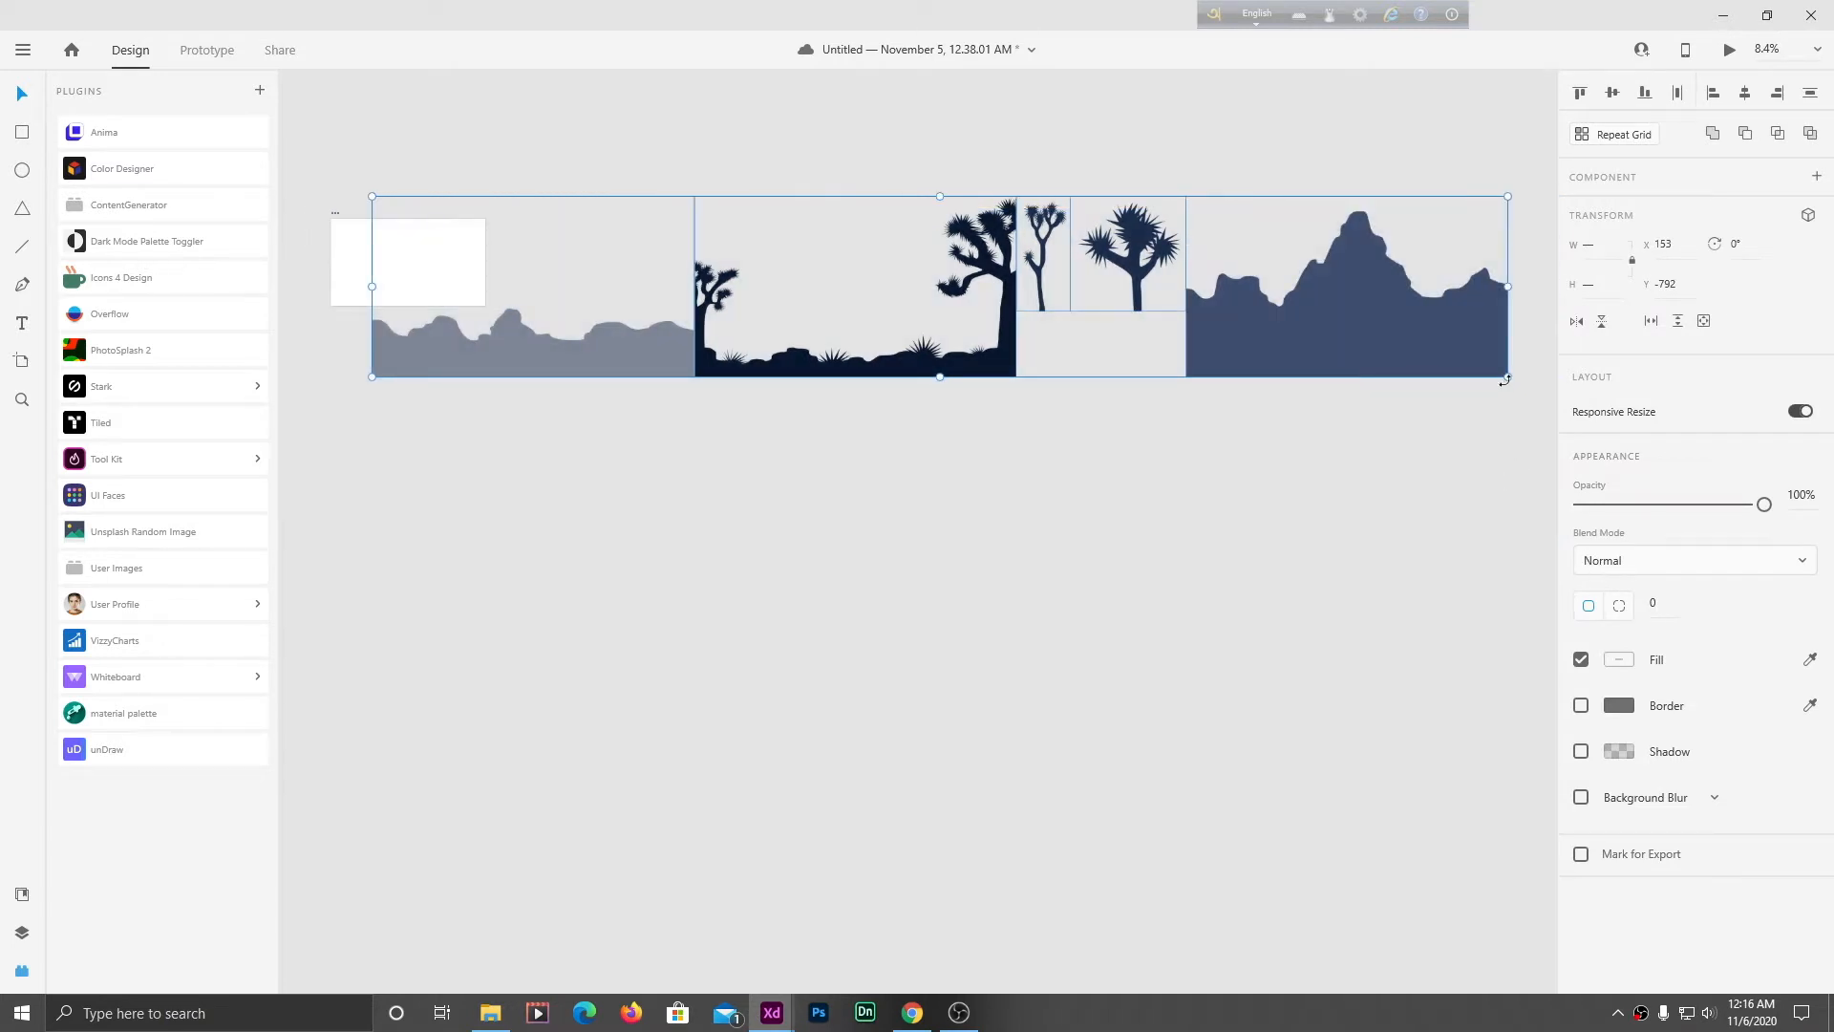
Scale down all imported images together, then overlay the low hills image on the foreground image near the artboard's lower middle.
drag(1498, 378, 507, 264)
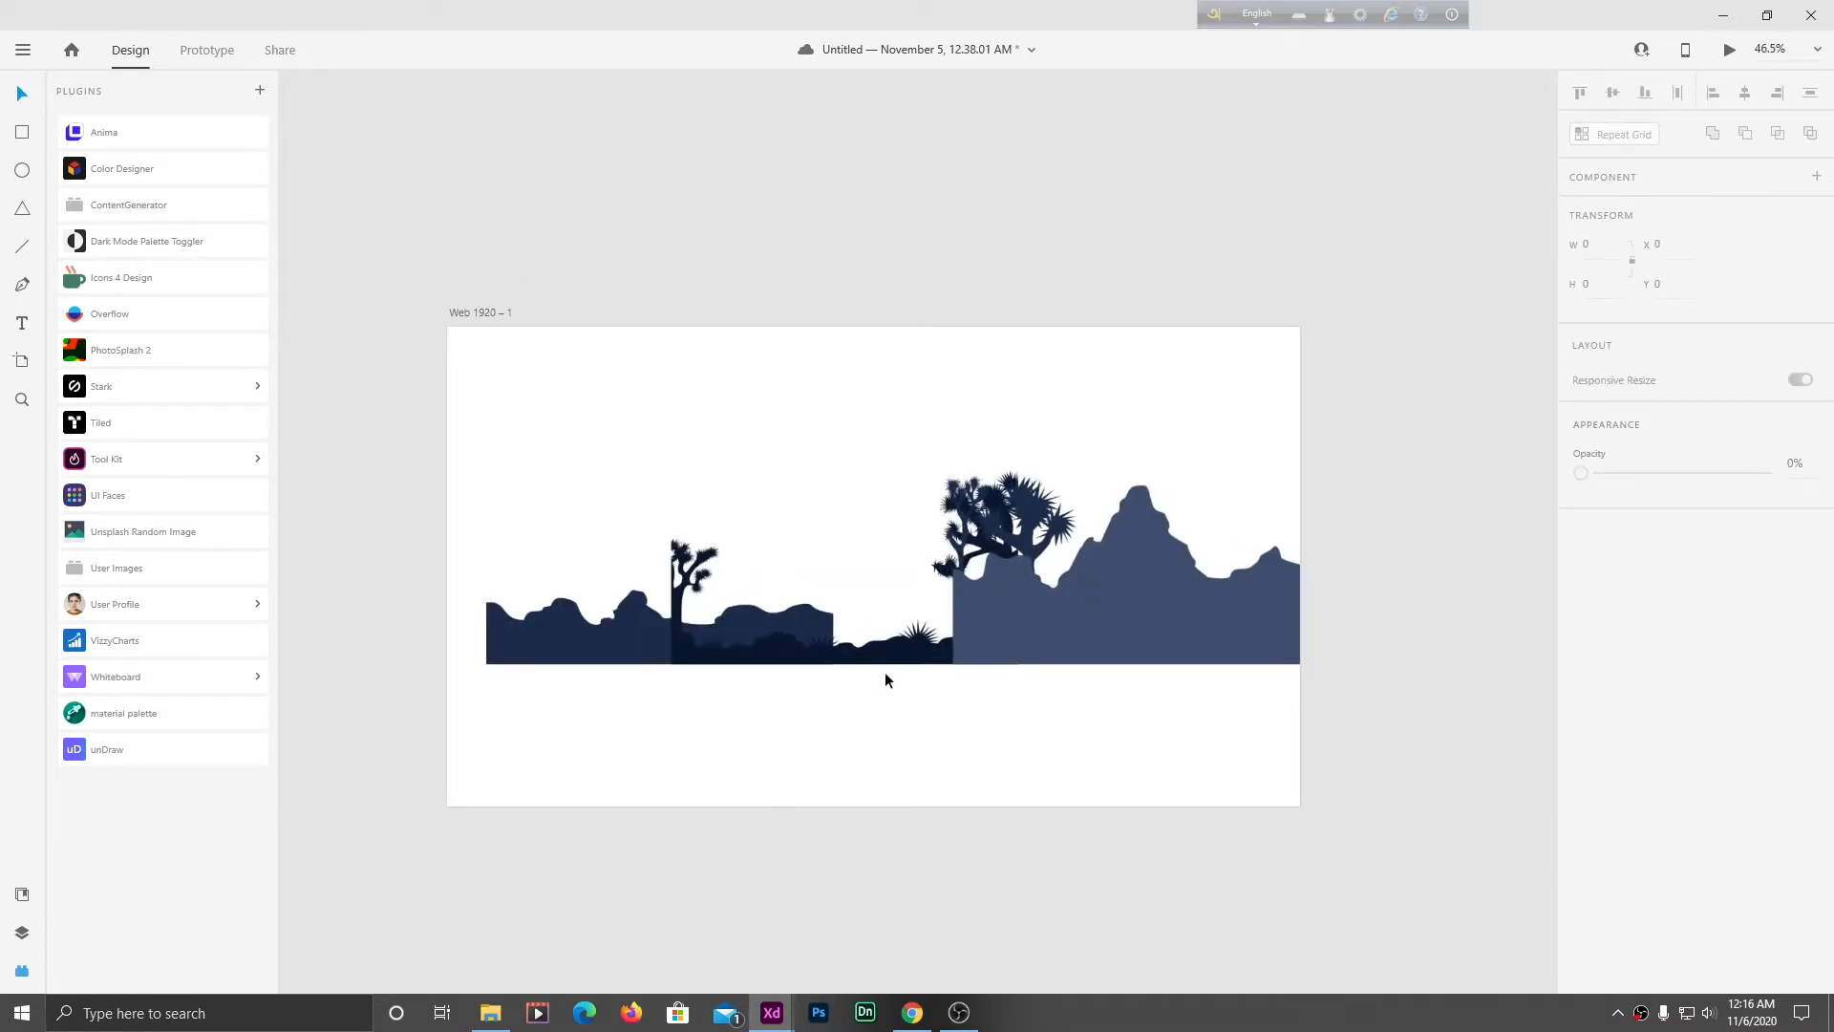
drag(885, 679, 866, 769)
drag(522, 633, 711, 730)
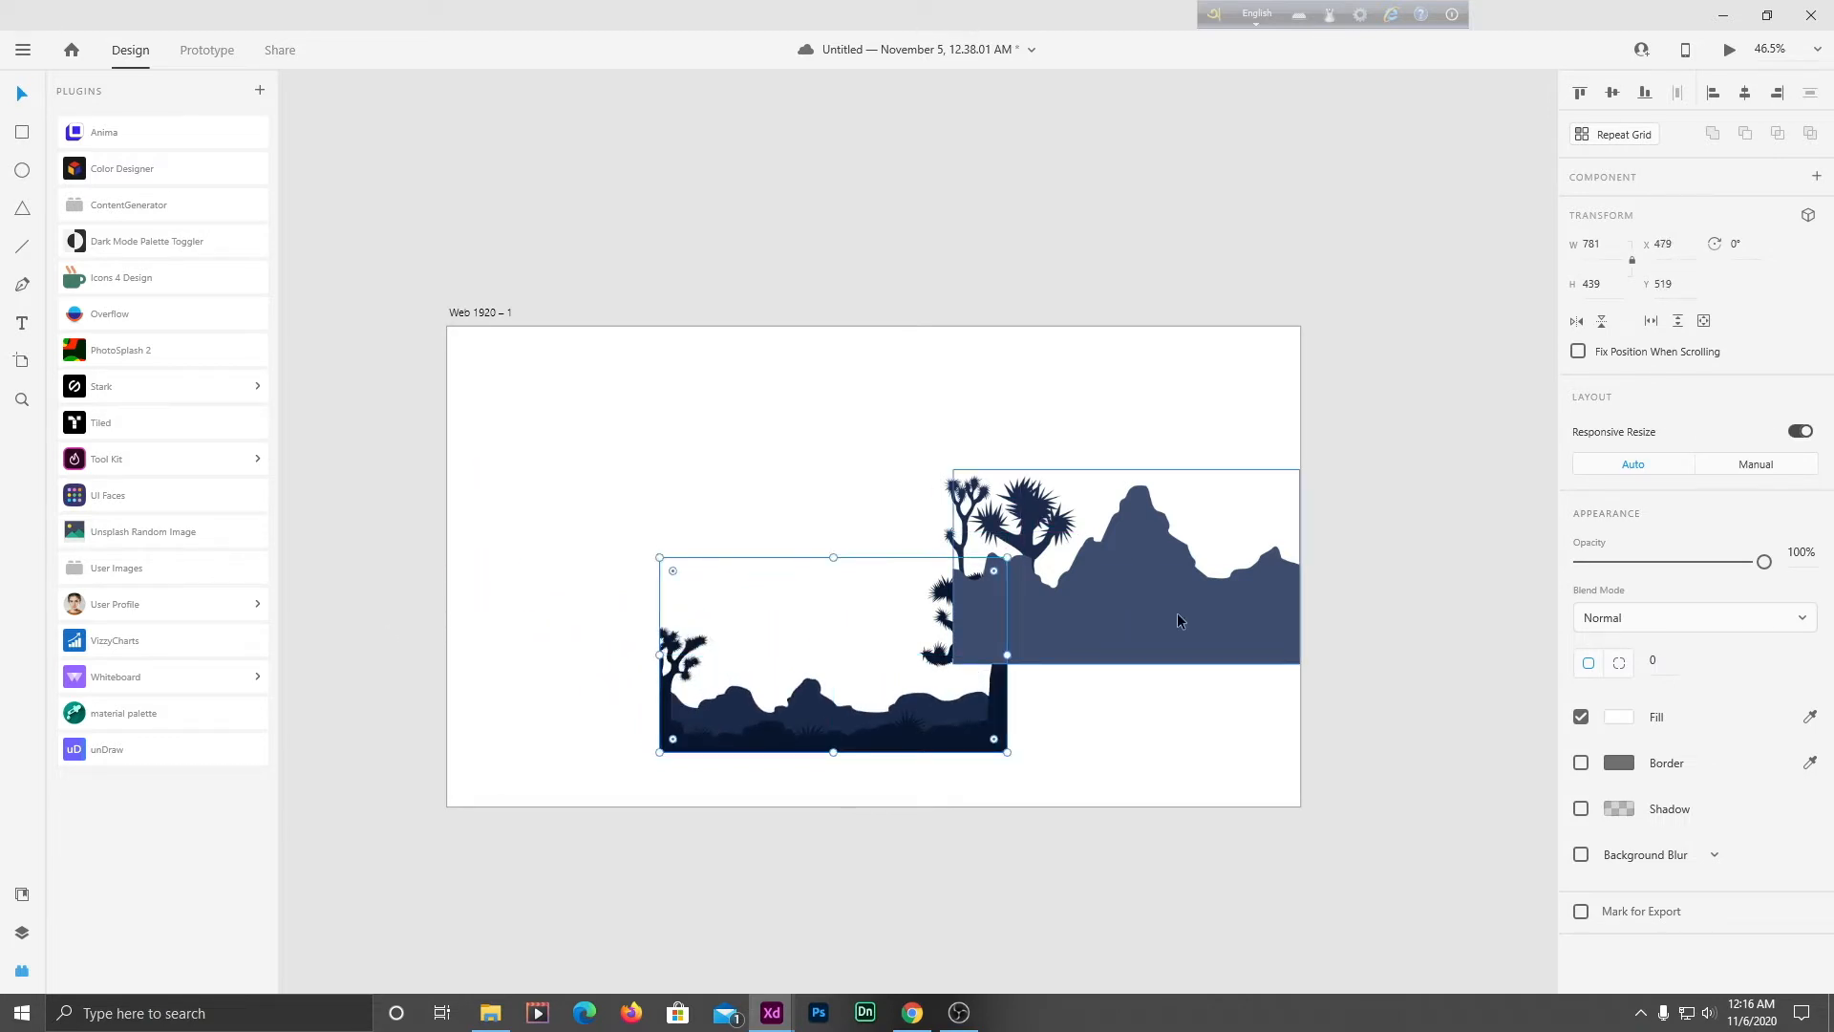
Move the mountain image beside the foreground scene and place the bushy tree on the hills, scaled to about 106 × 106.
drag(1177, 616, 1261, 704)
click(1037, 523)
drag(1038, 524, 778, 659)
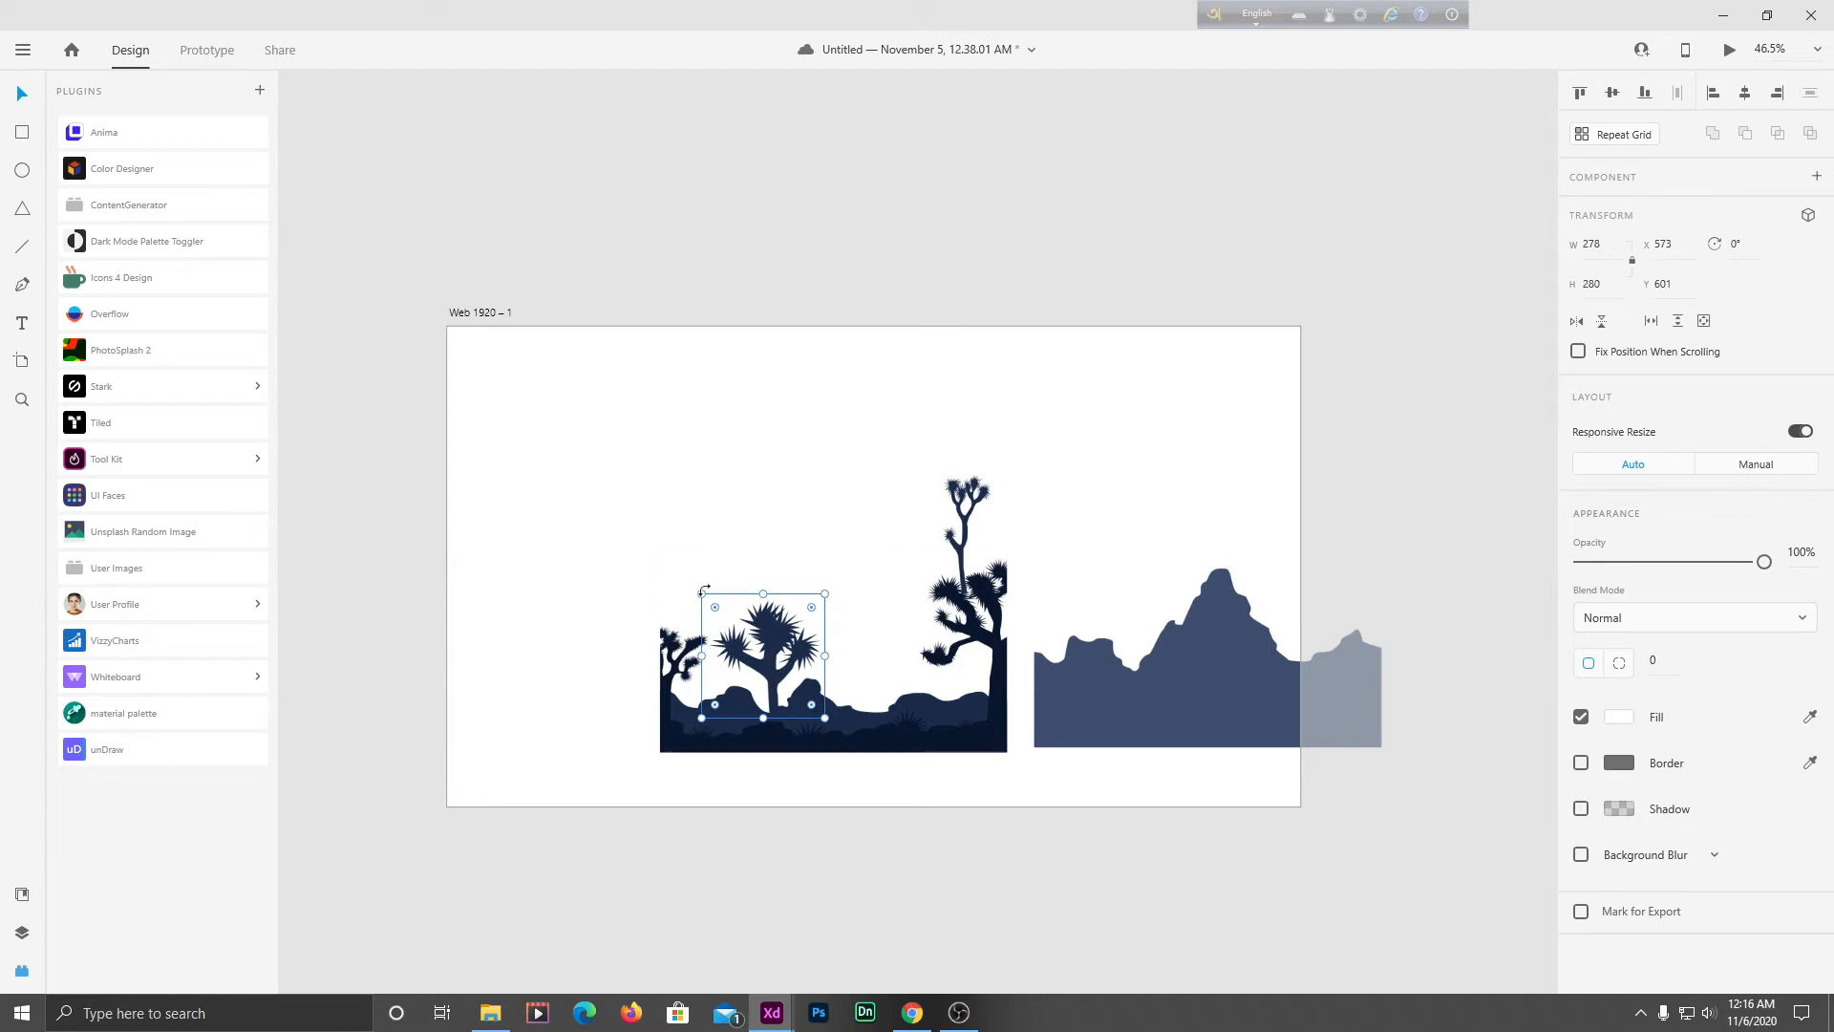
drag(702, 594, 763, 688)
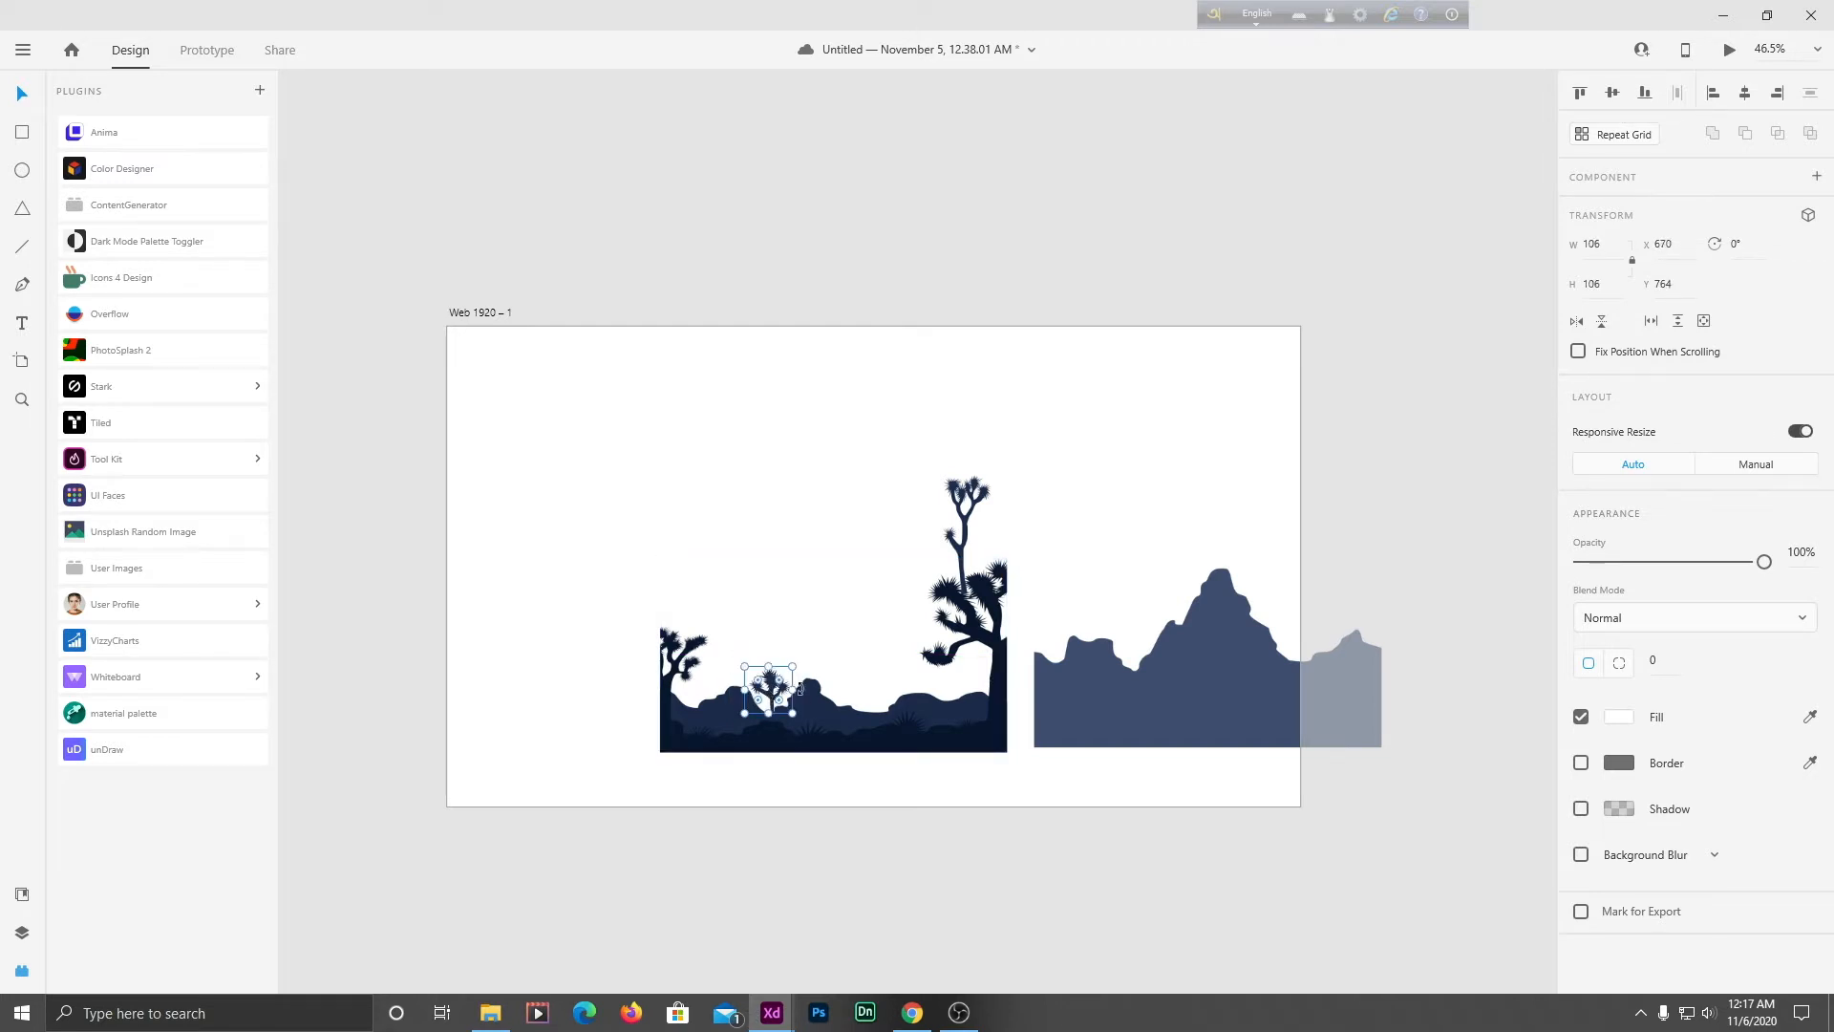
Place the thin tree on the hills near the large foreground tree and scale it down to suit the background.
drag(966, 533, 880, 657)
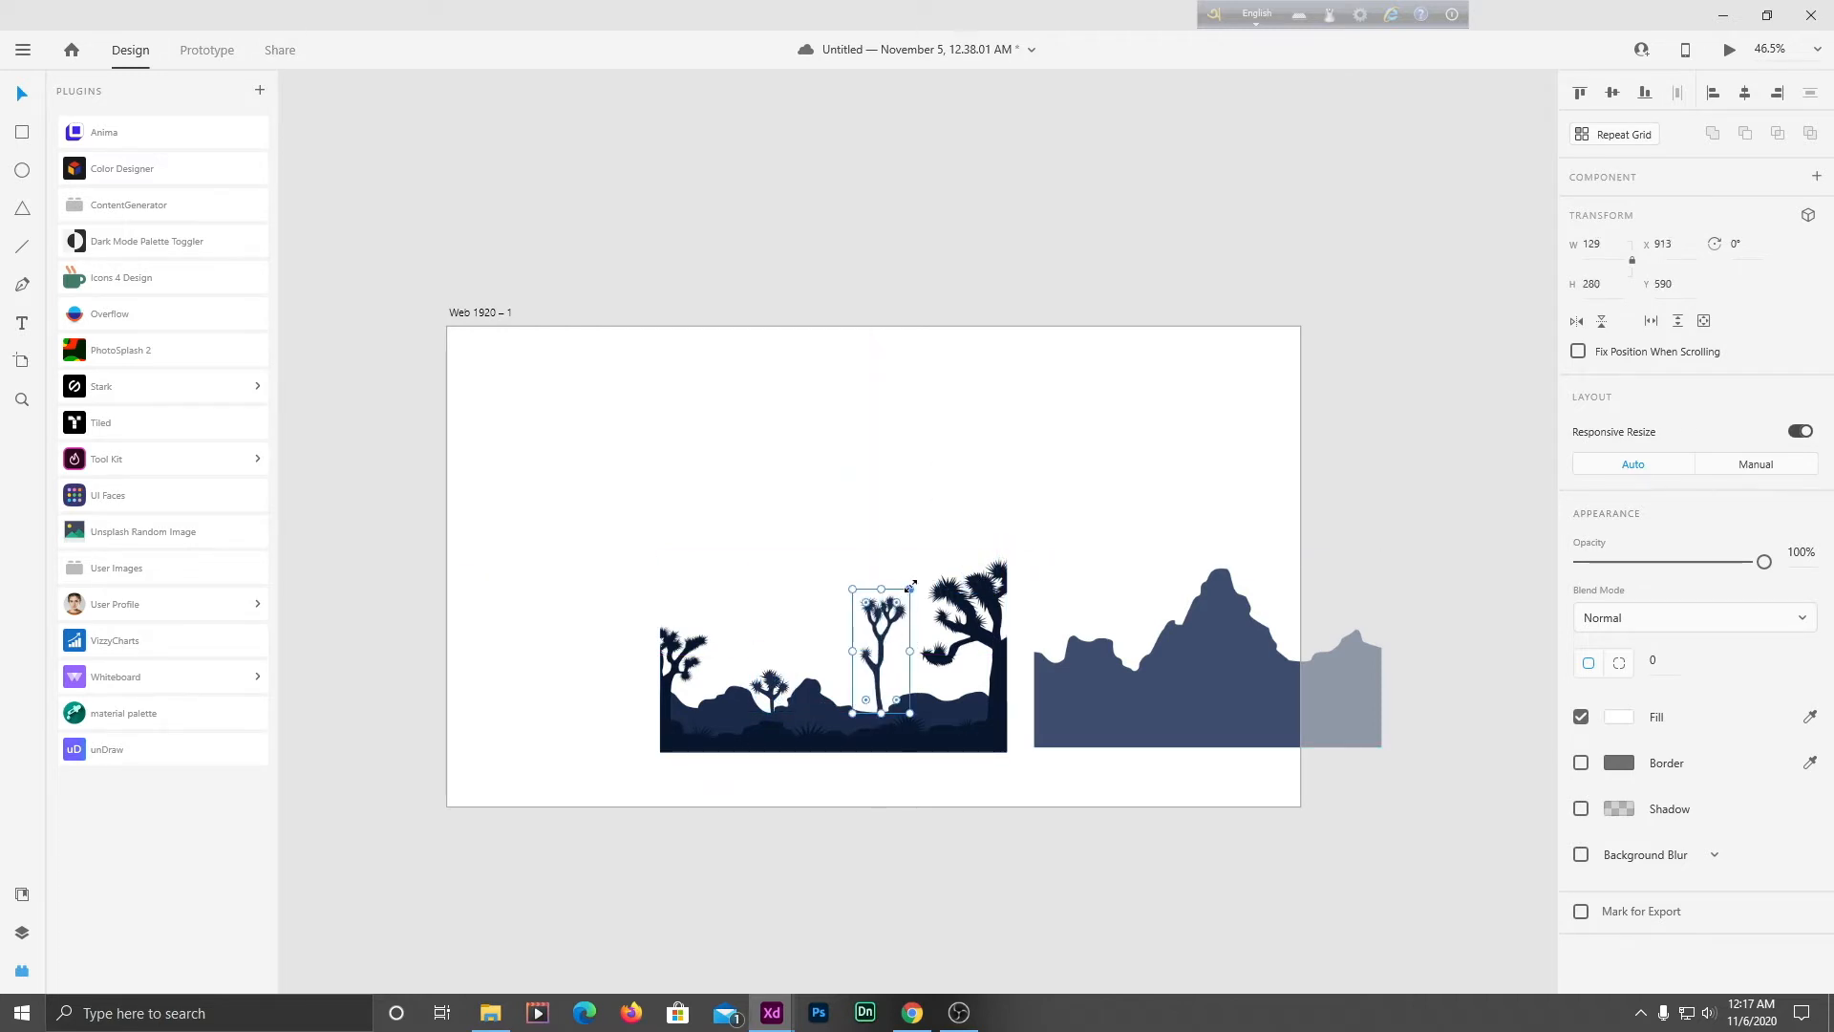
drag(910, 586, 894, 654)
click(1020, 816)
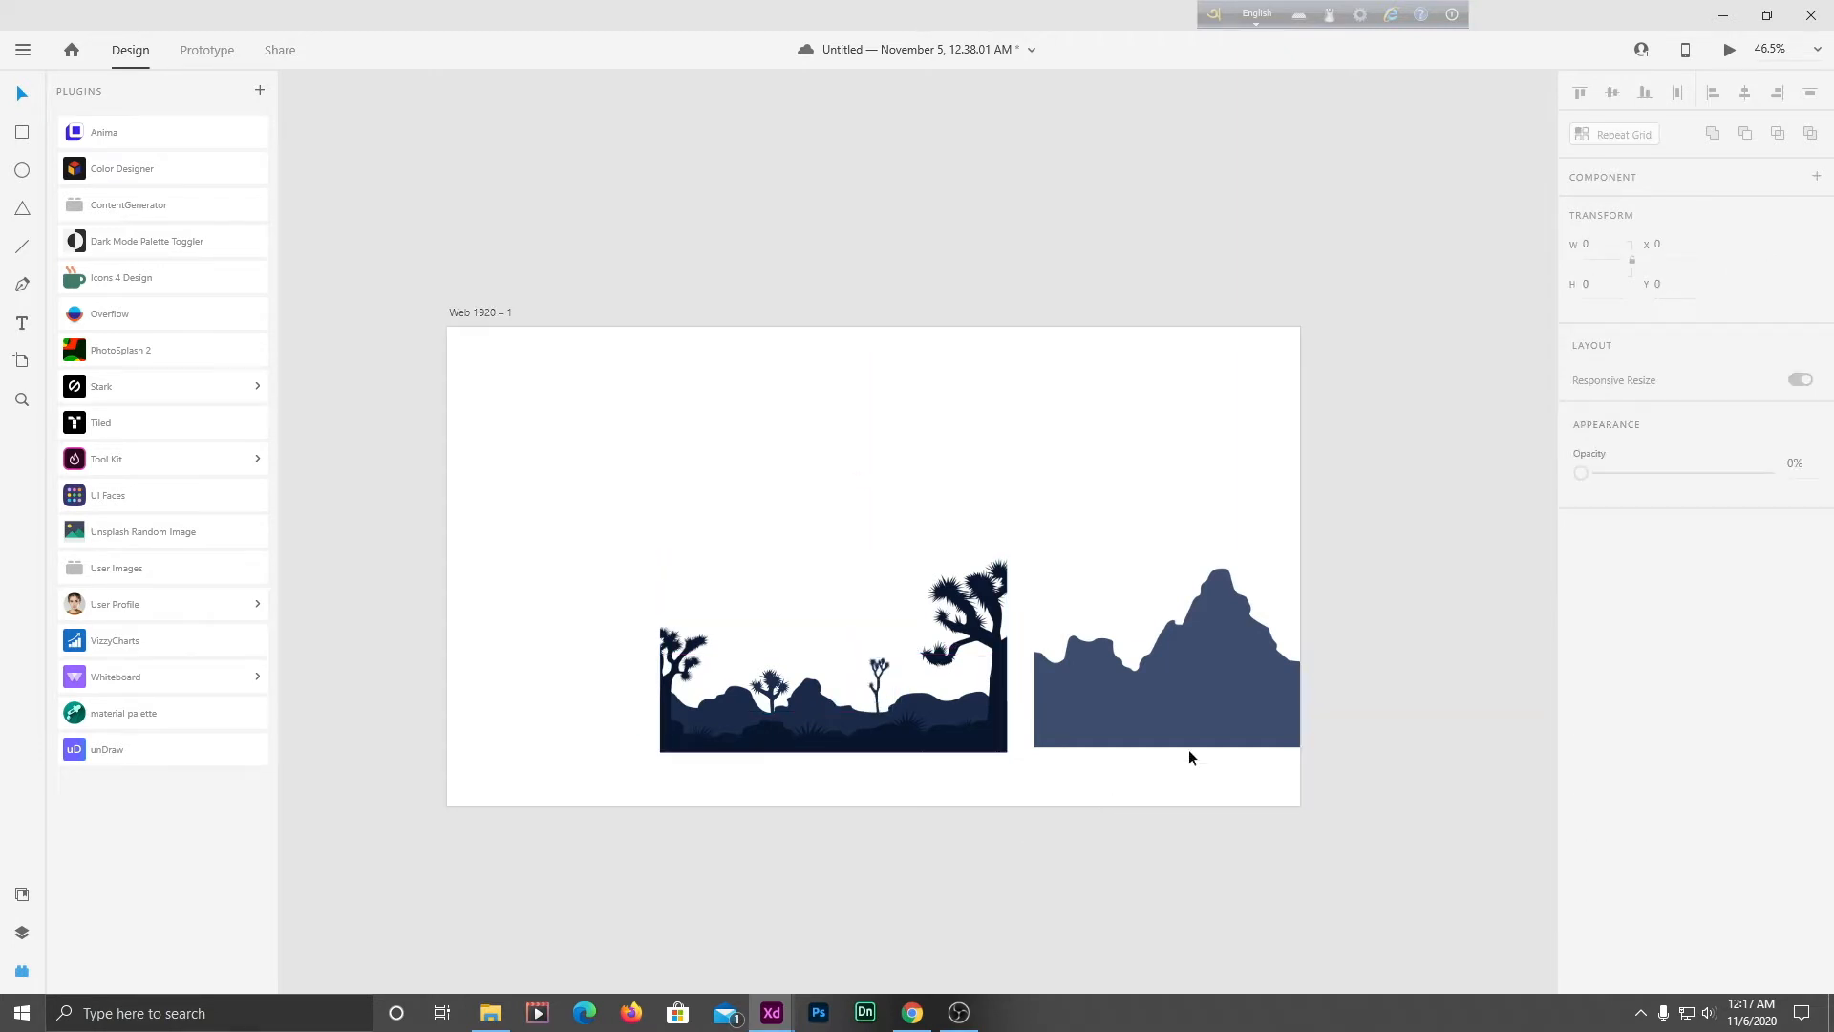
Align the mountain image with the foreground scene and send it behind all other layers.
drag(1199, 731, 835, 721)
key(ctrl+shift+[)
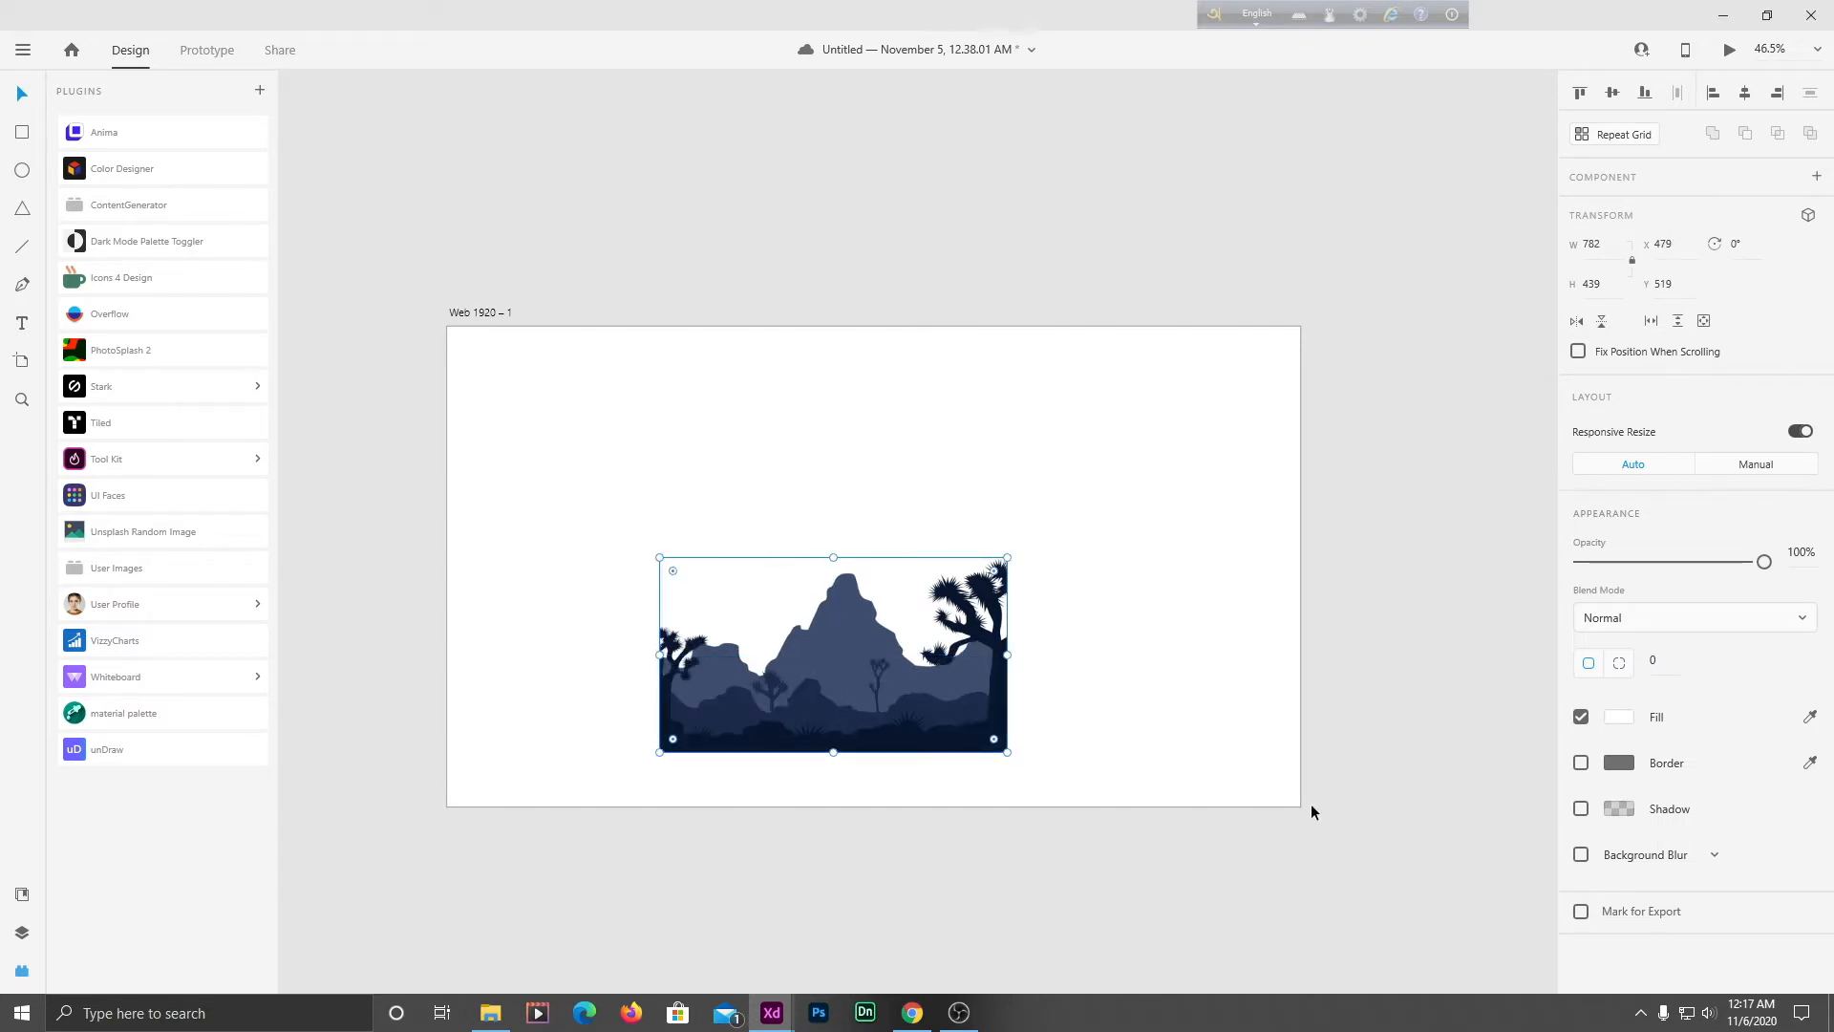
click(1137, 715)
Select the whole layered scene and scale it proportionally to fill the Web 1920 – 1 artboard.
drag(1107, 794, 629, 527)
drag(1008, 556, 1300, 325)
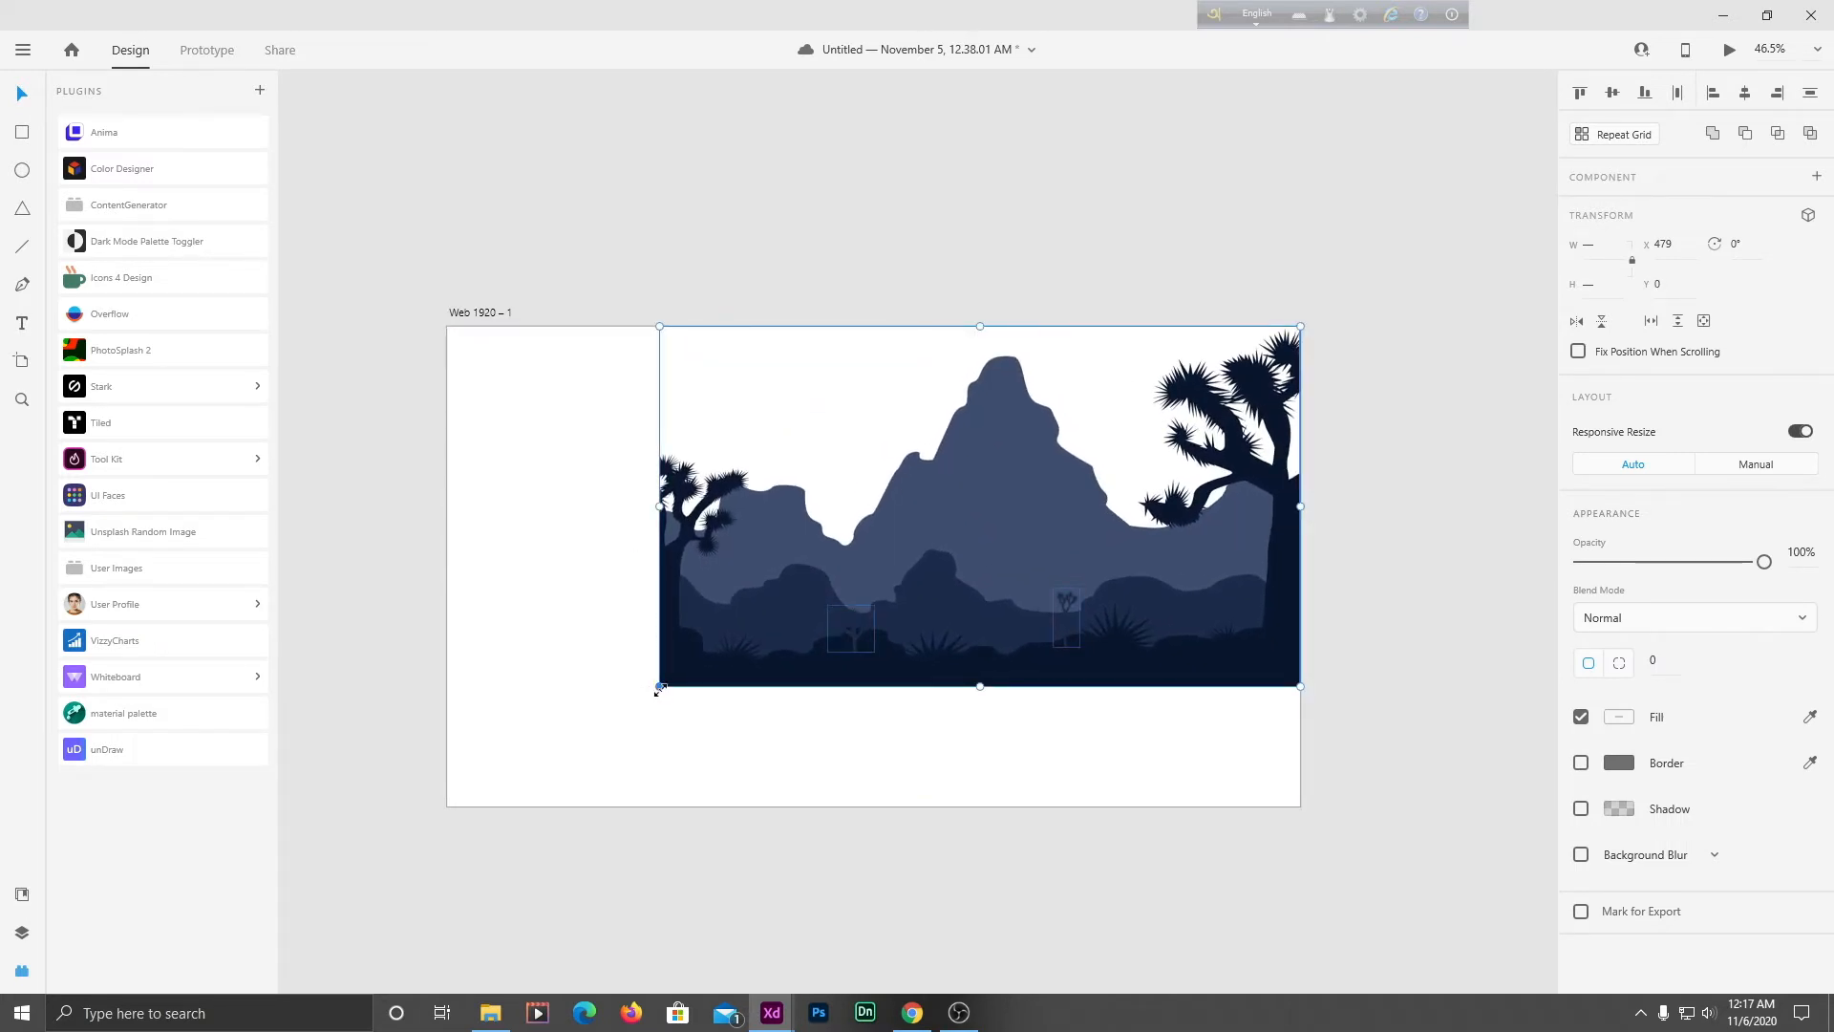
drag(659, 687, 449, 823)
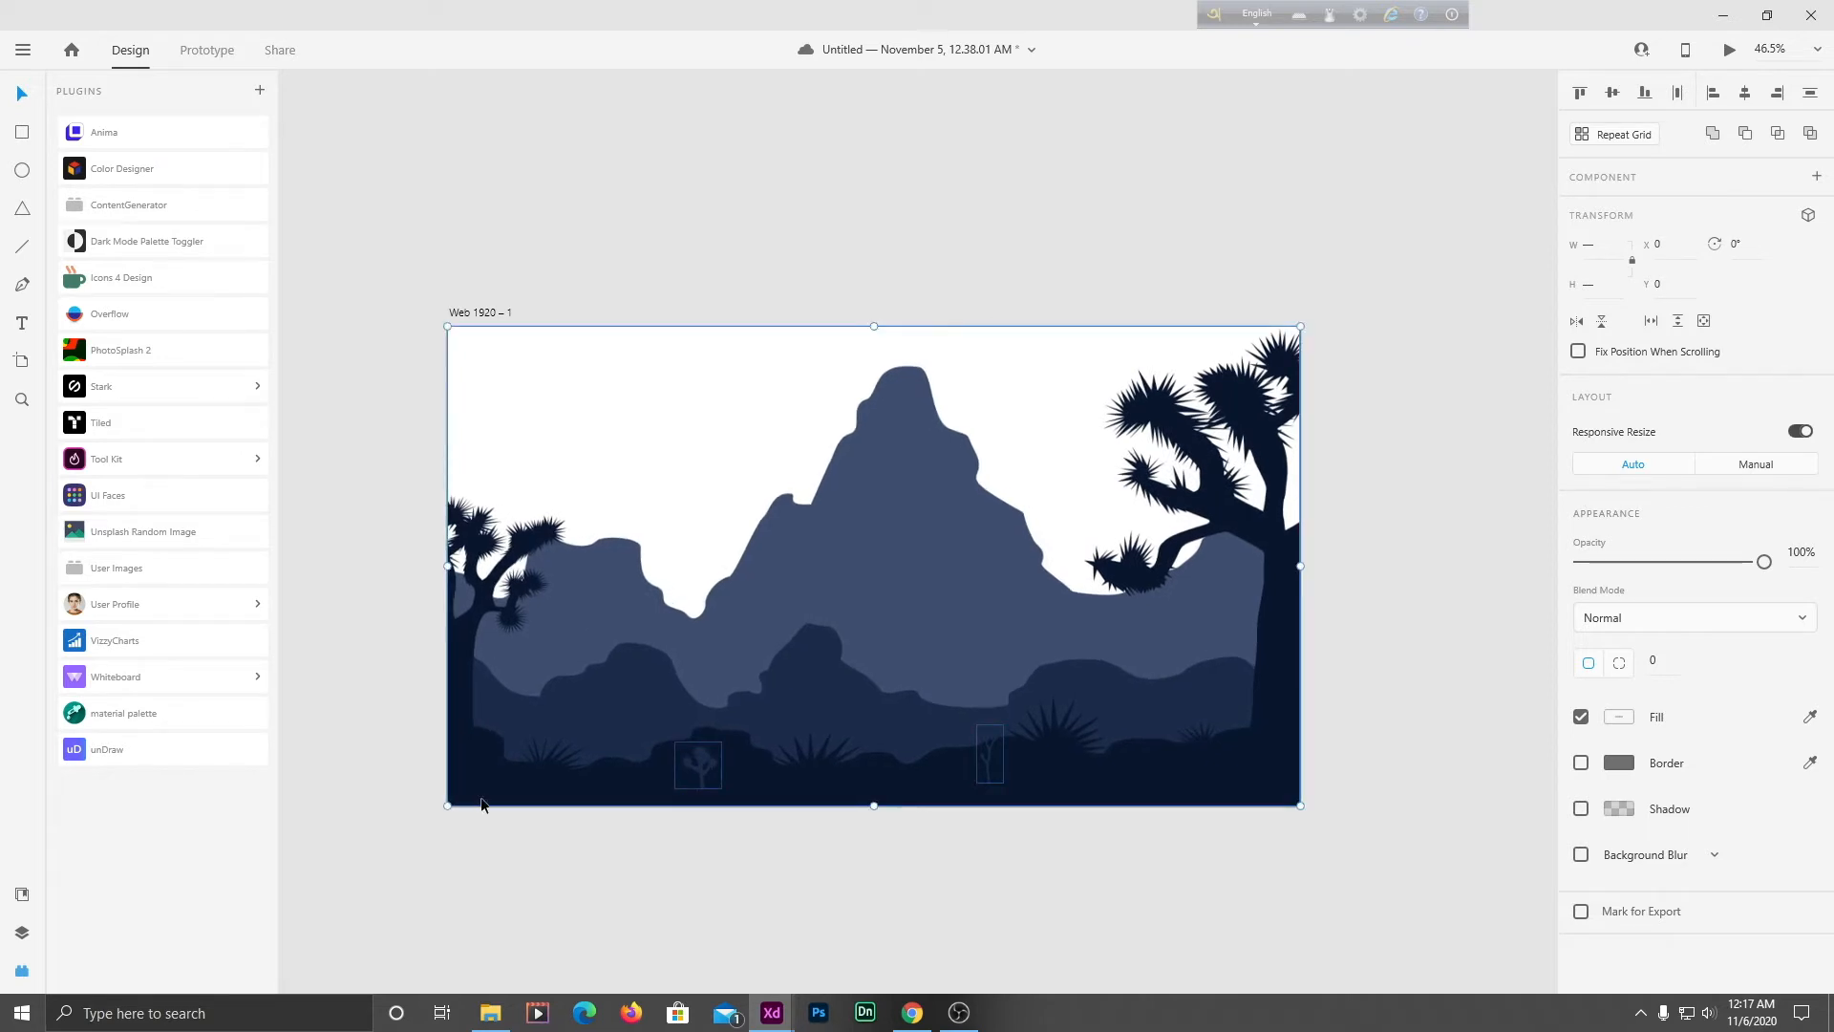
click(1407, 598)
Raise both small trees onto the middle hills and enlarge the thin tree to about 128 × 279.
scroll(961, 613, down, 1)
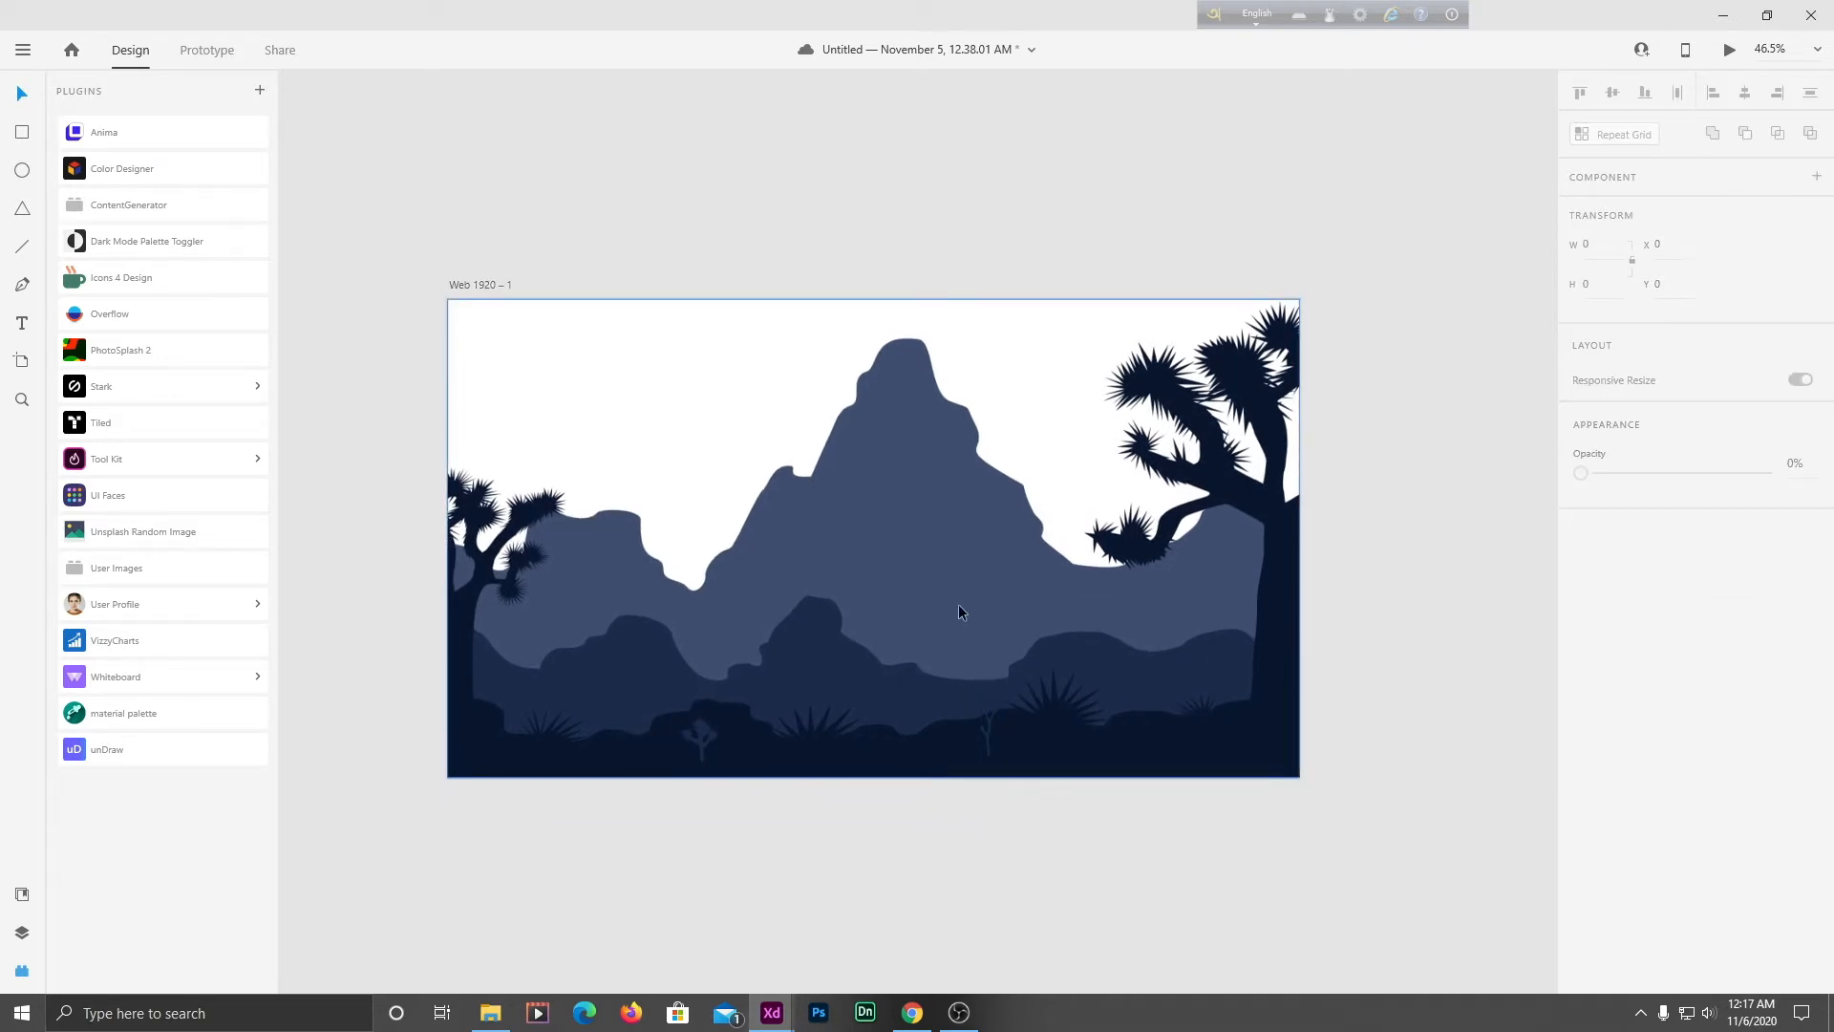
click(719, 736)
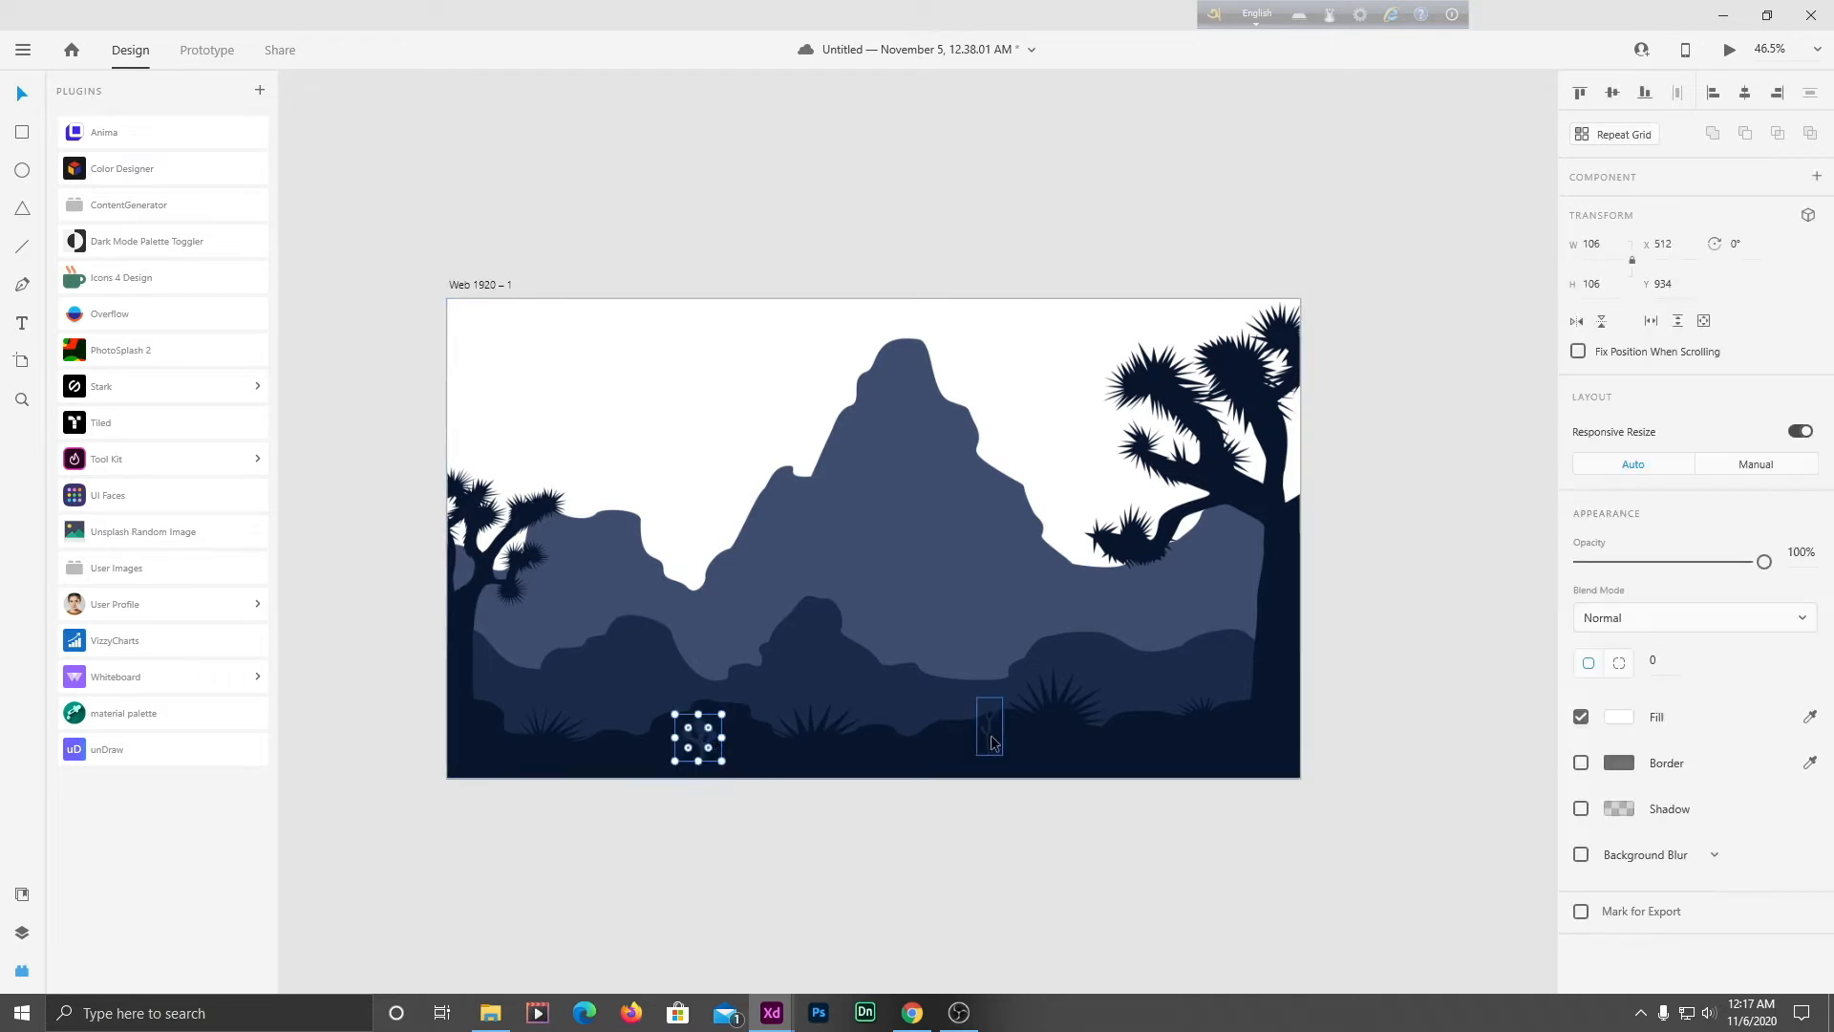
shift+click(985, 745)
drag(984, 747, 991, 603)
click(1087, 627)
click(1043, 628)
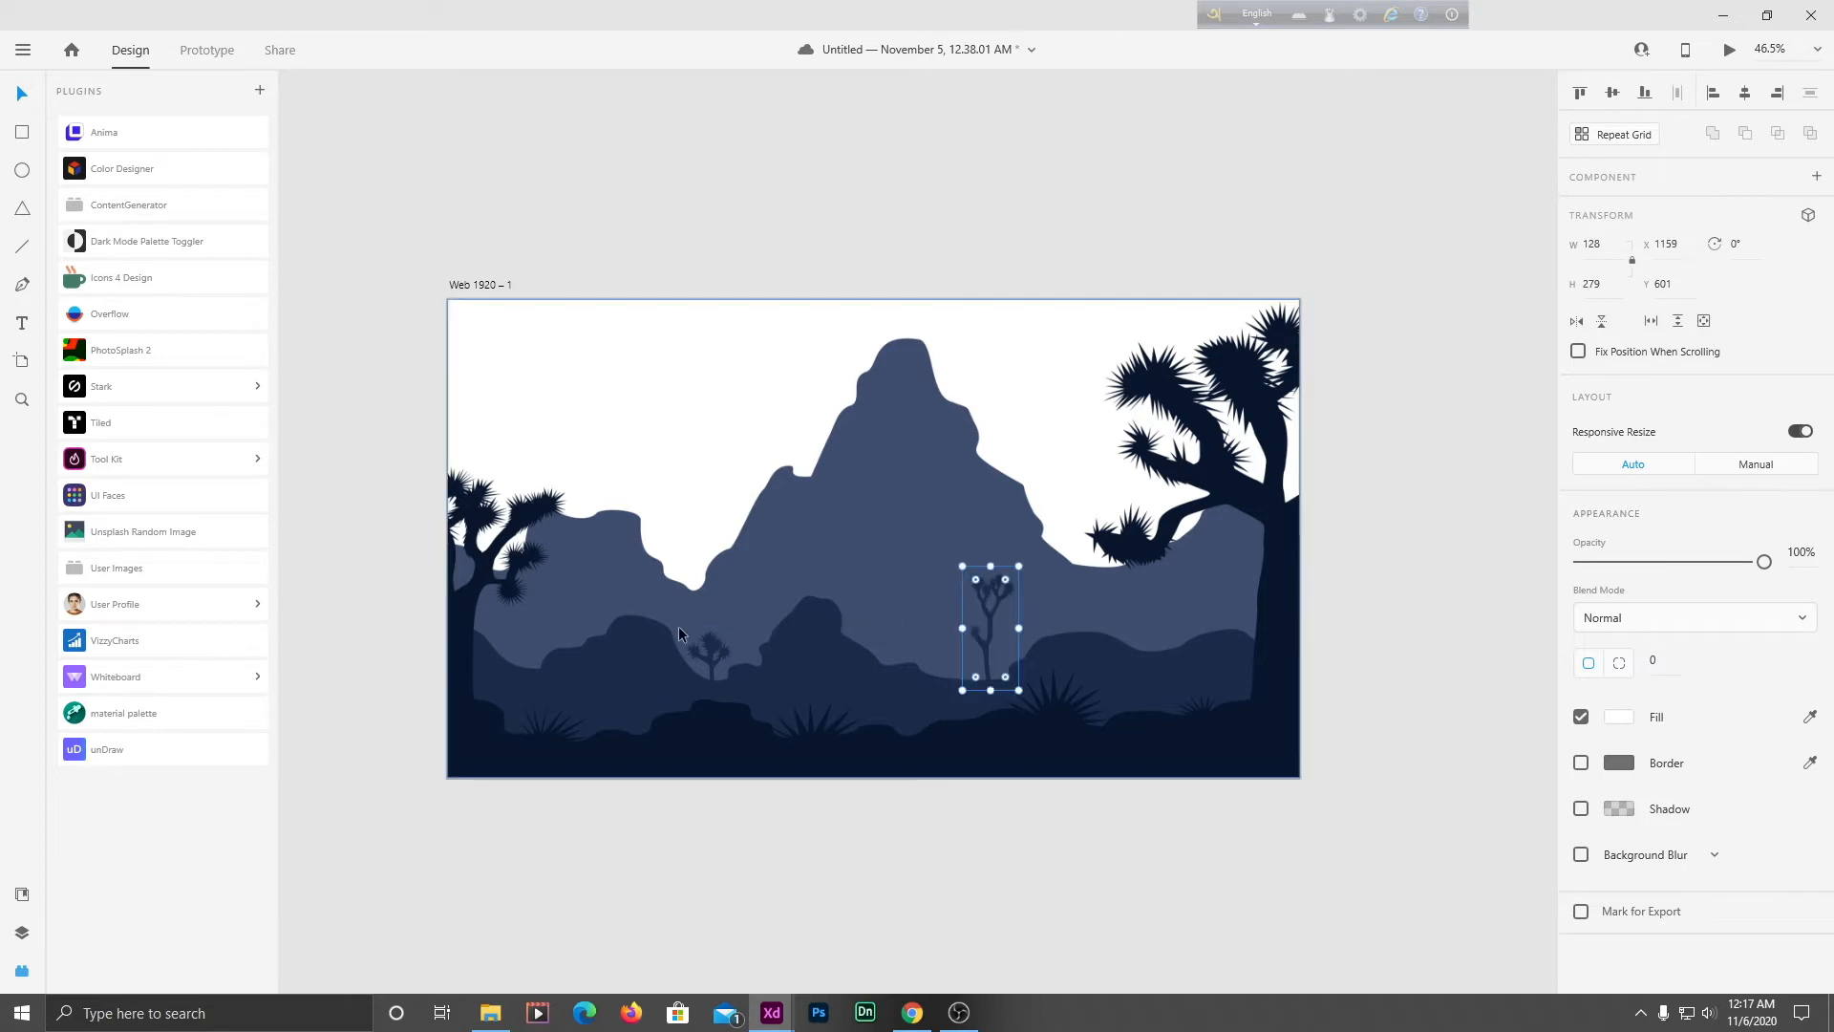
Enlarge the small bushy tree on the middle hills to about 164 × 165.
click(712, 655)
drag(737, 622, 753, 607)
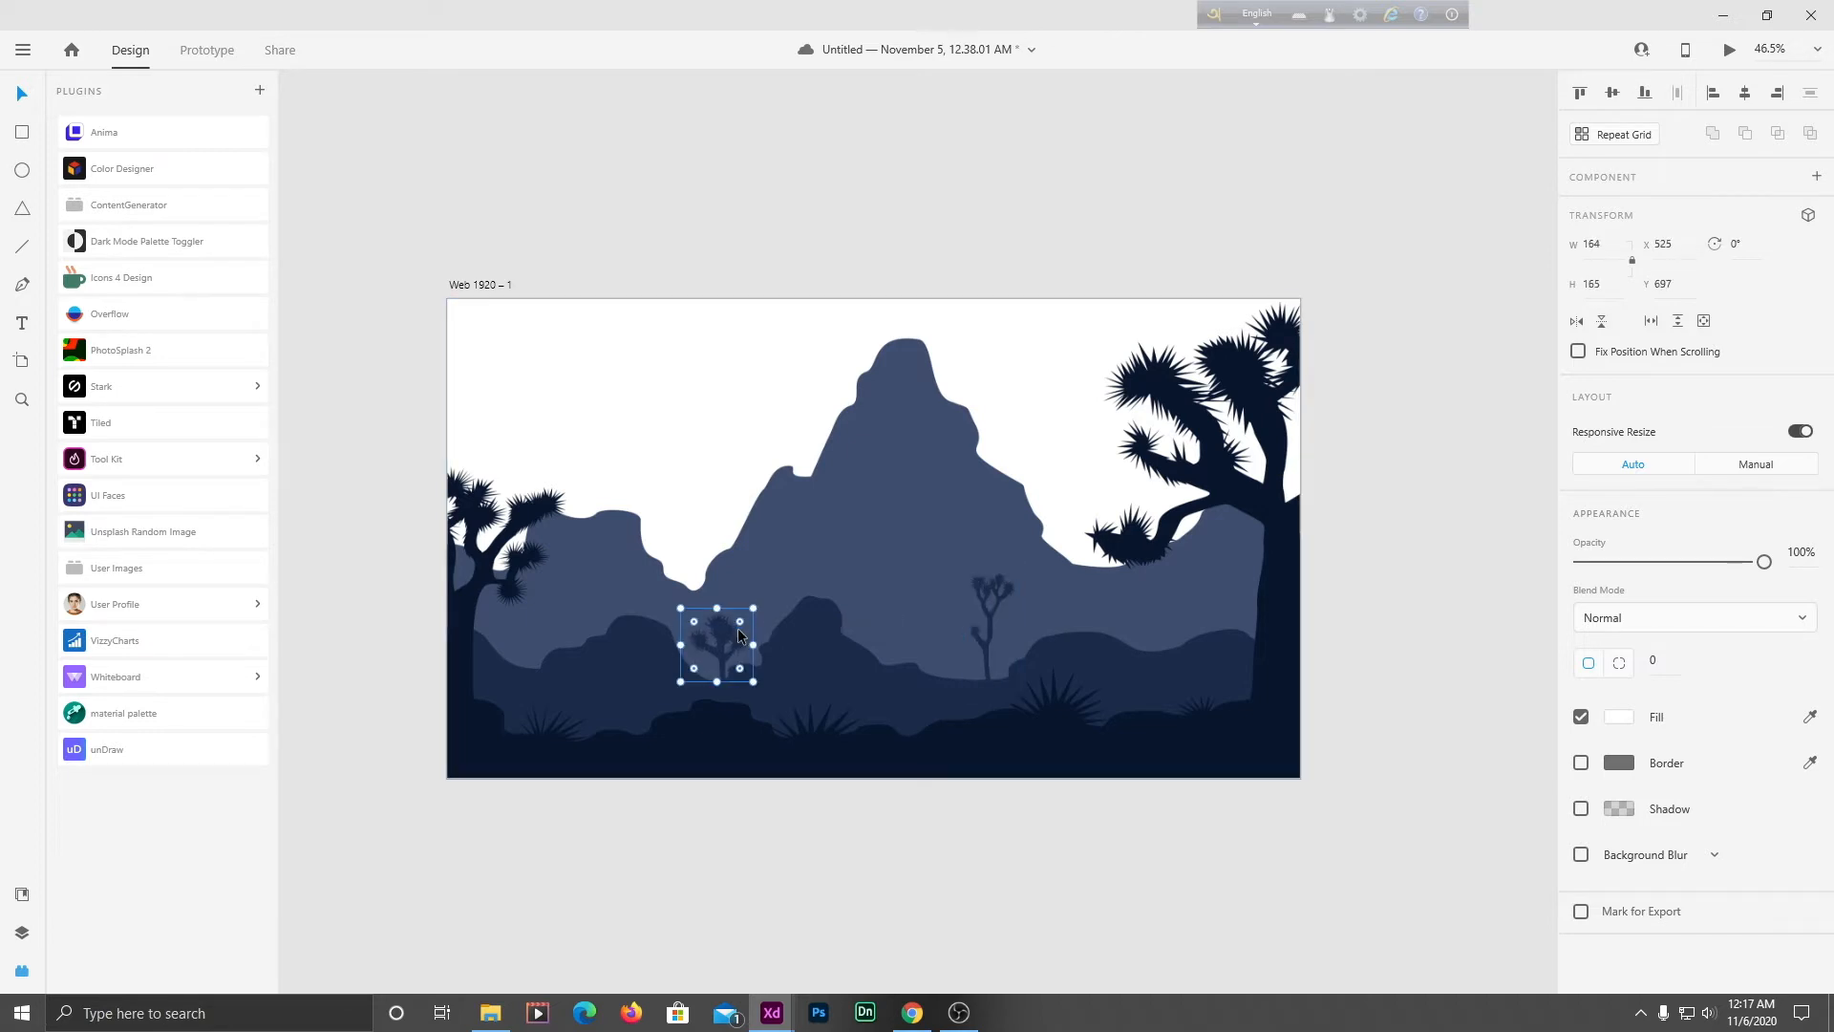
click(1066, 831)
Fill the Web 1920 – 1 artboard background with a solid salmon pink.
scroll(778, 619, down, 3)
scroll(1013, 807, down, 2)
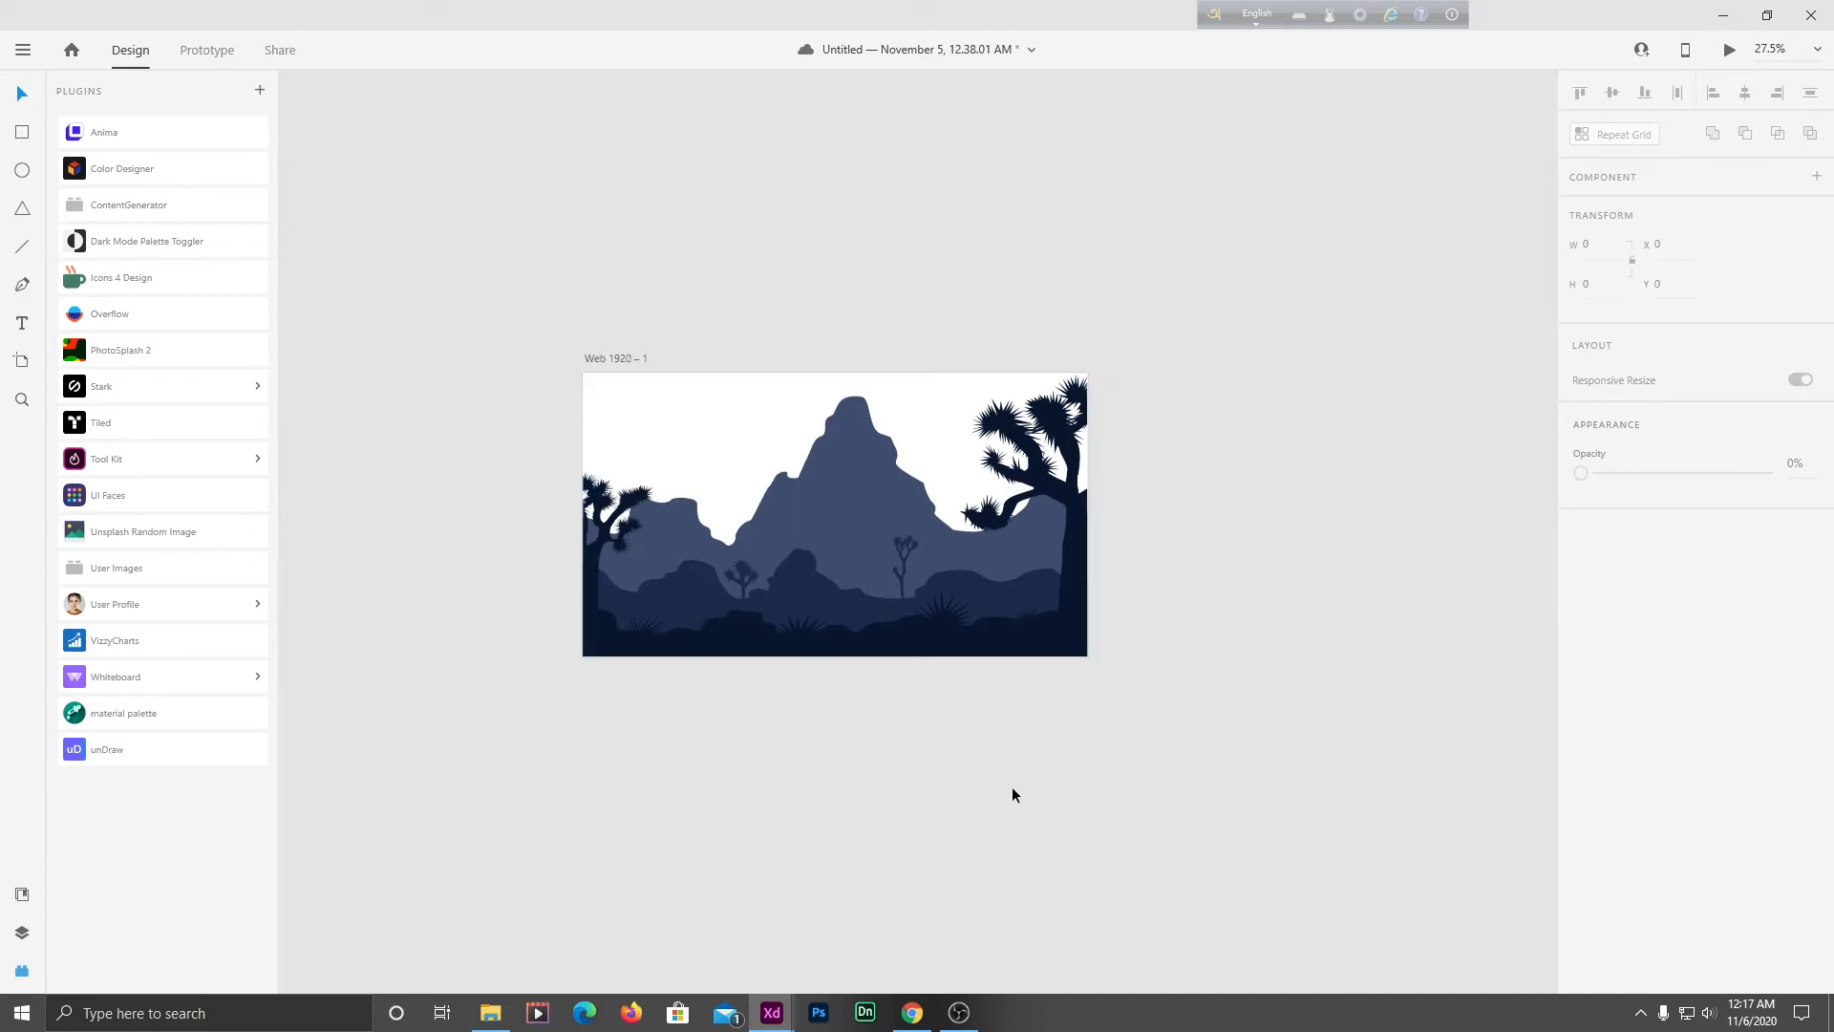
click(621, 359)
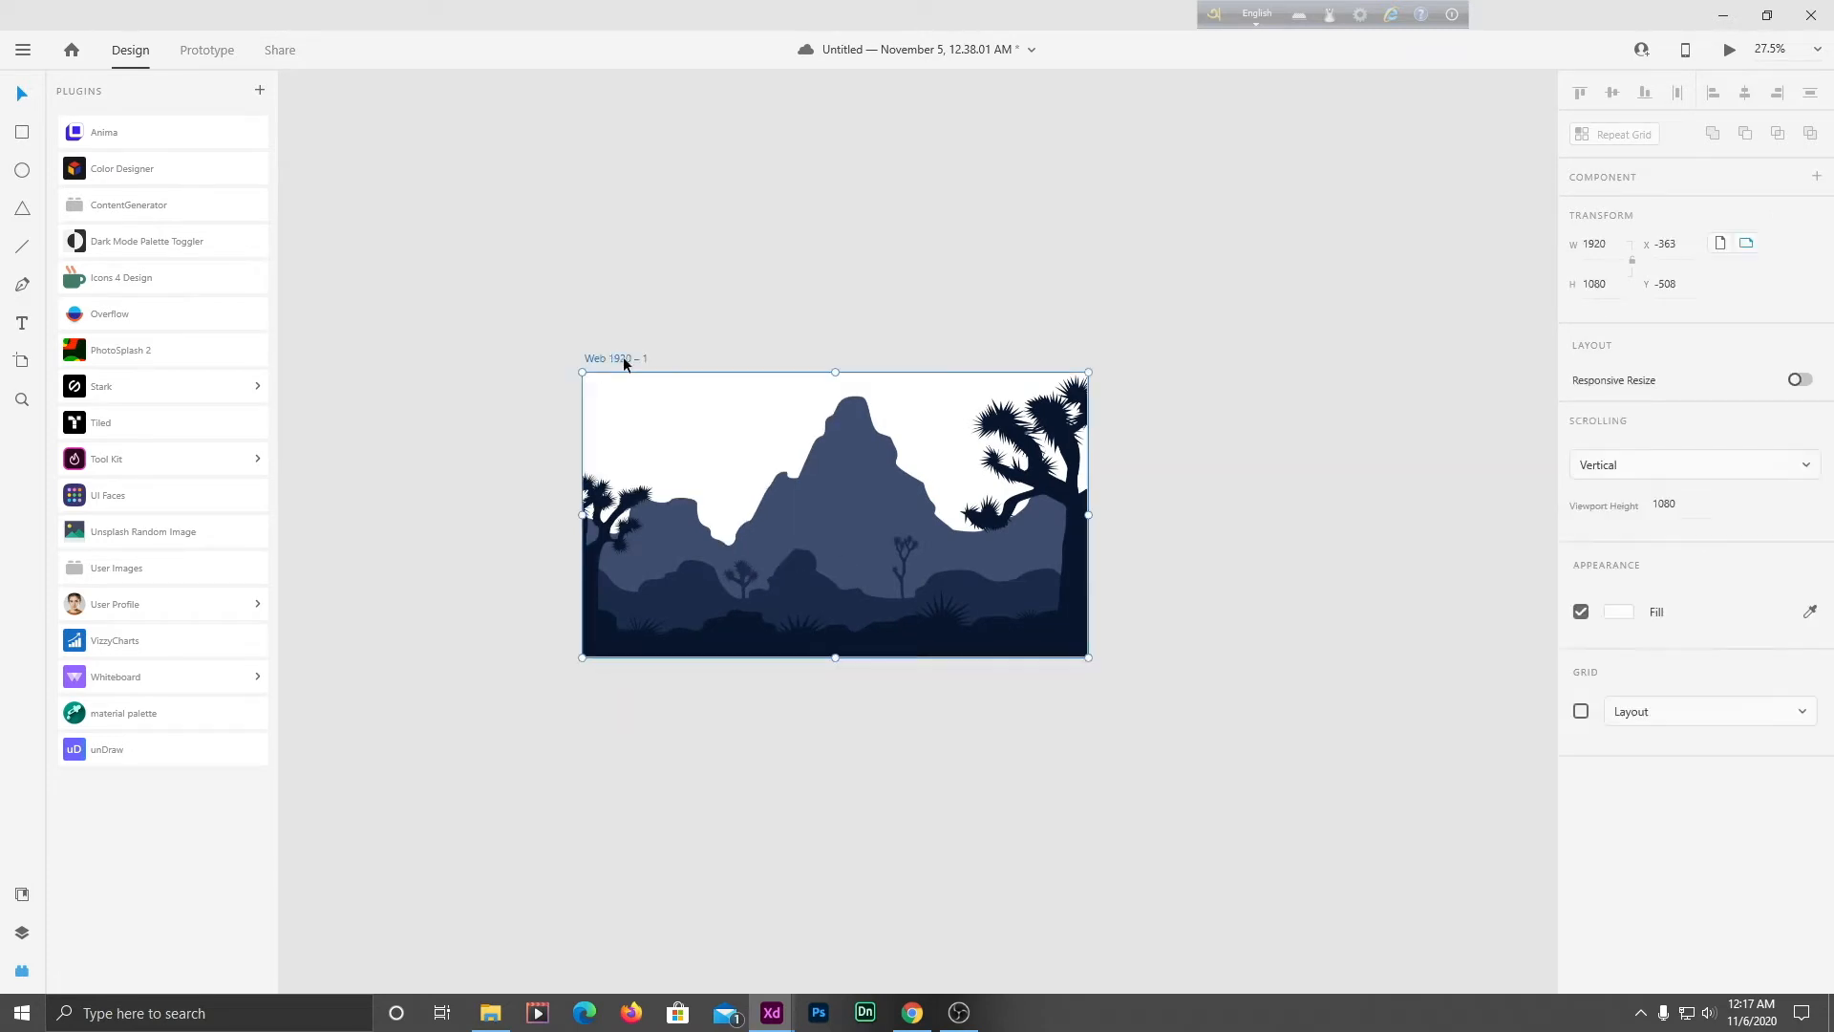
click(1615, 614)
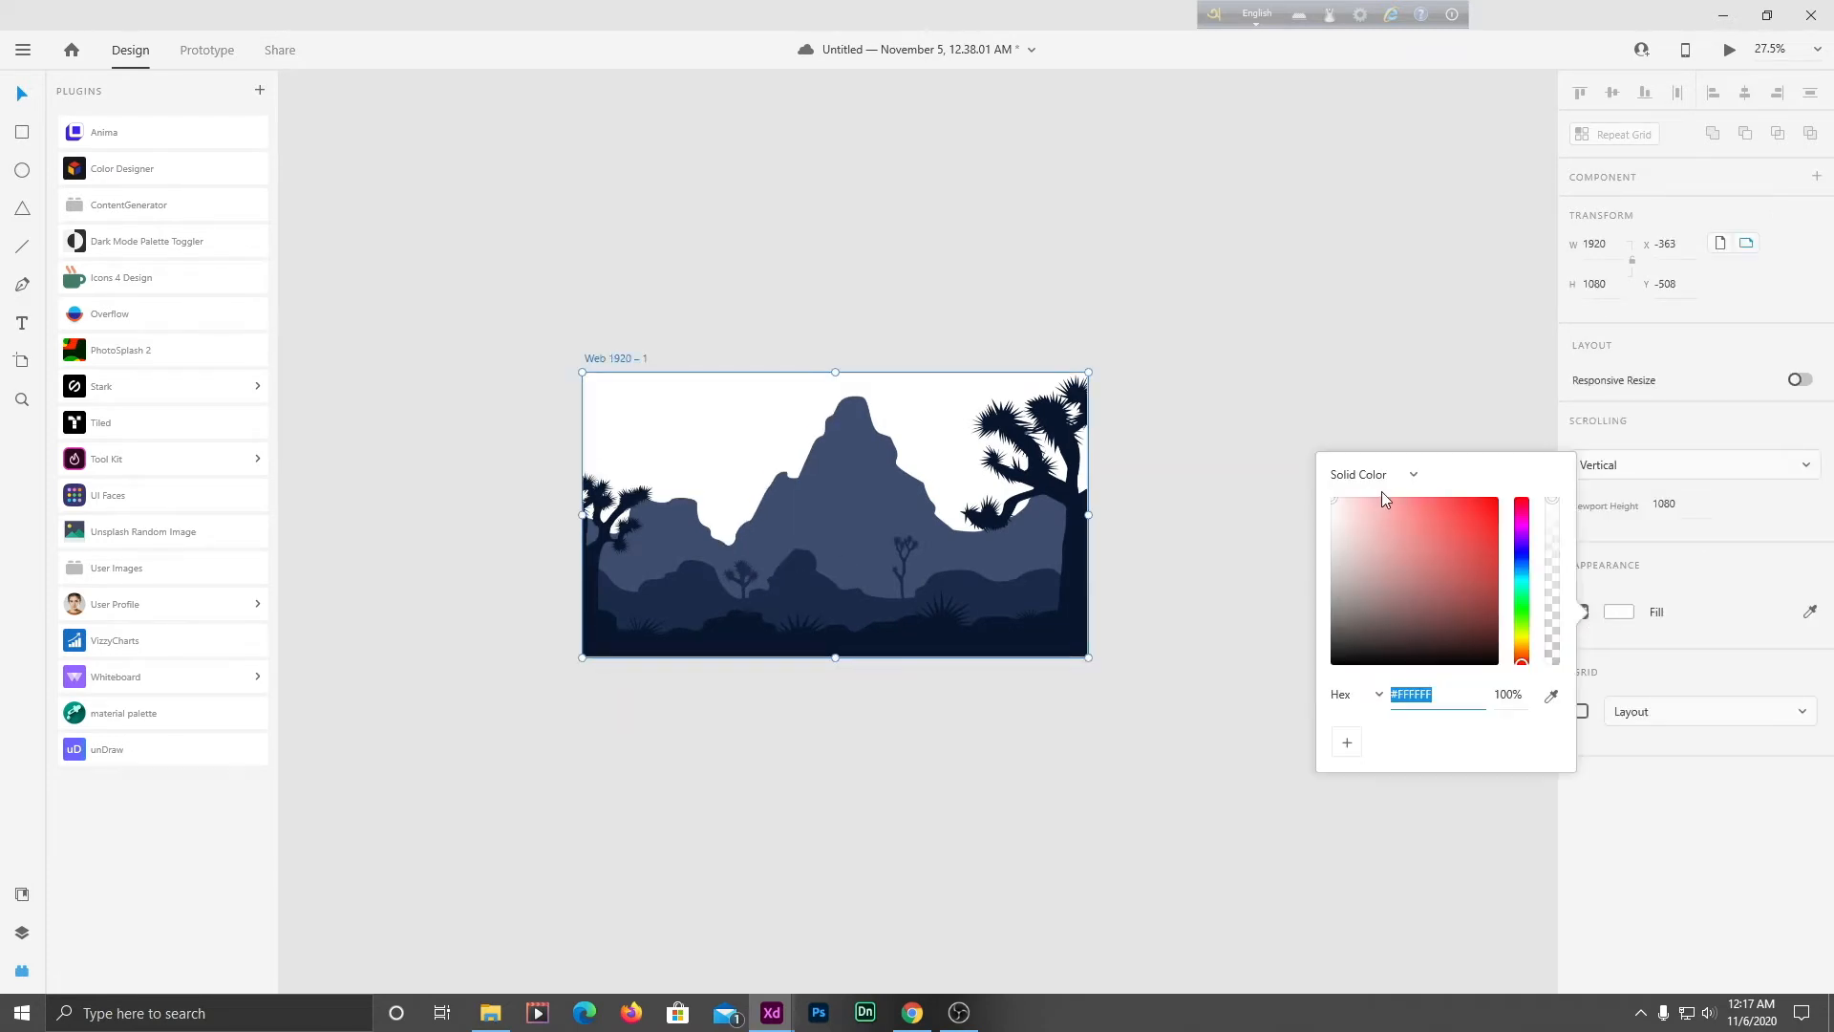
drag(1383, 497, 1396, 495)
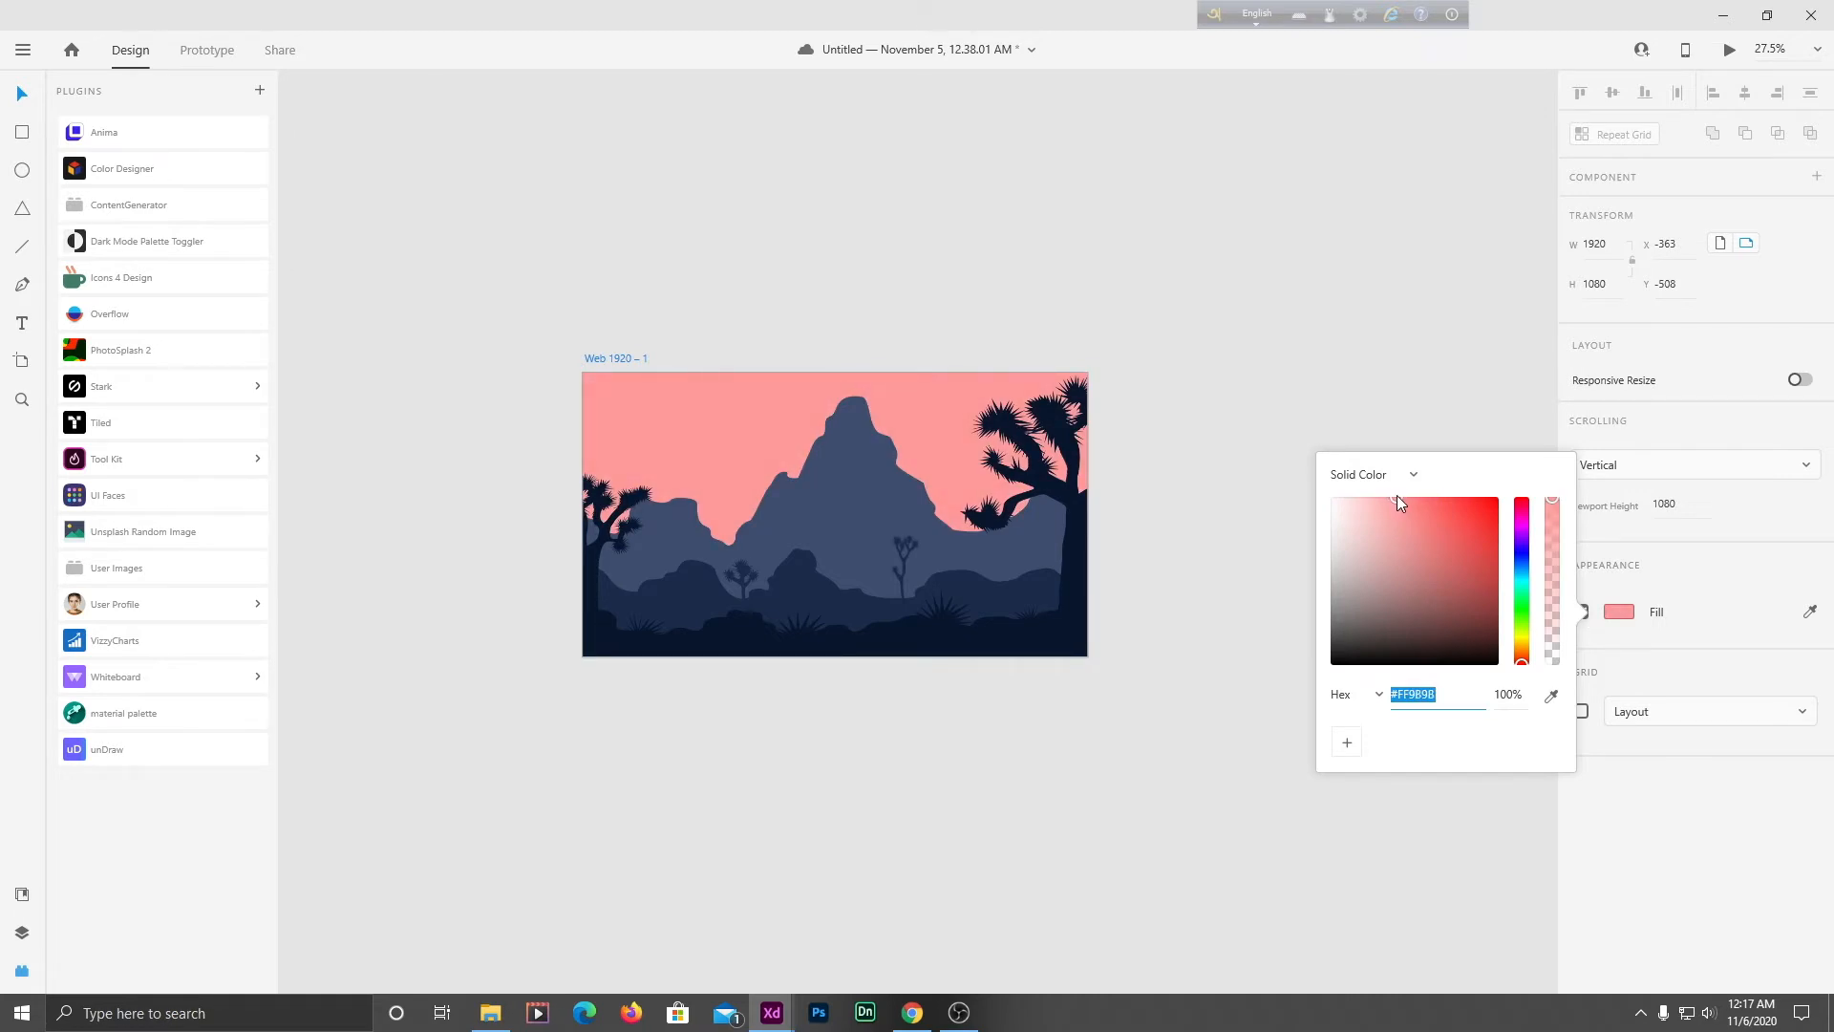
click(1018, 554)
Draw a circle about 198 px wide near the mountain peak, remove its border and fill it with #FF0000.
scroll(802, 458, up, 3)
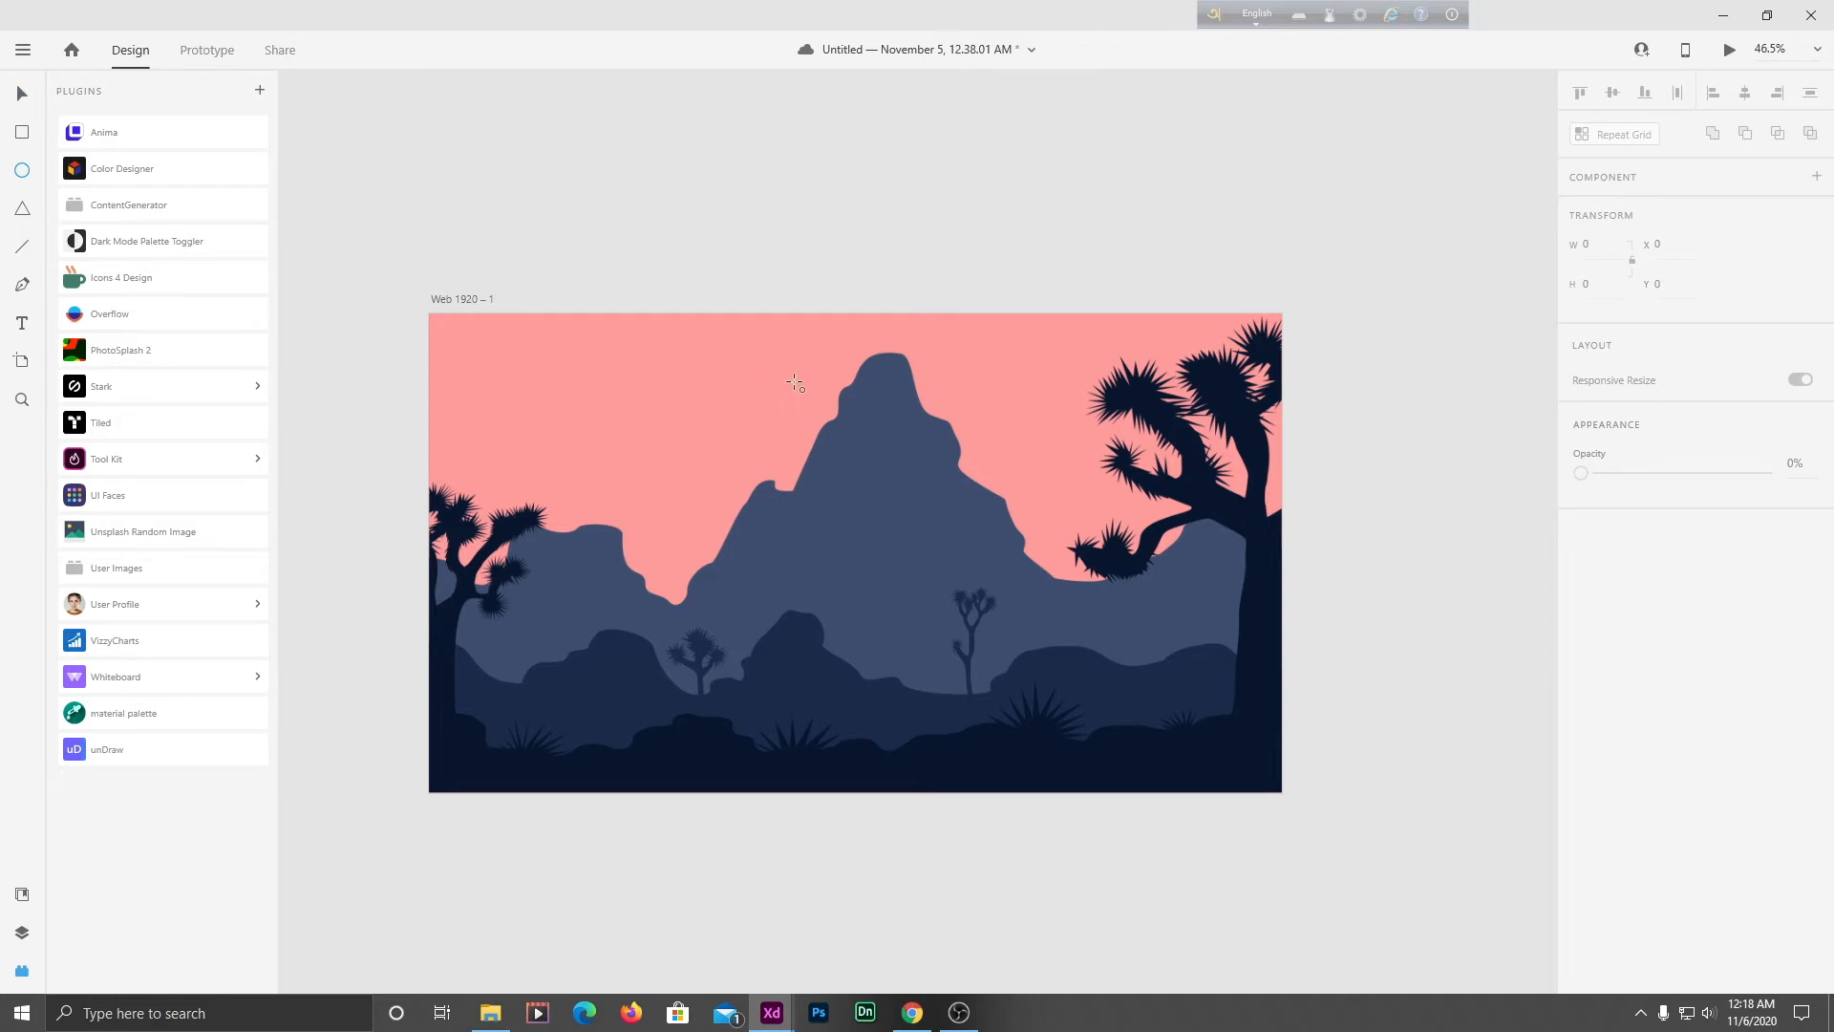
drag(795, 382, 882, 468)
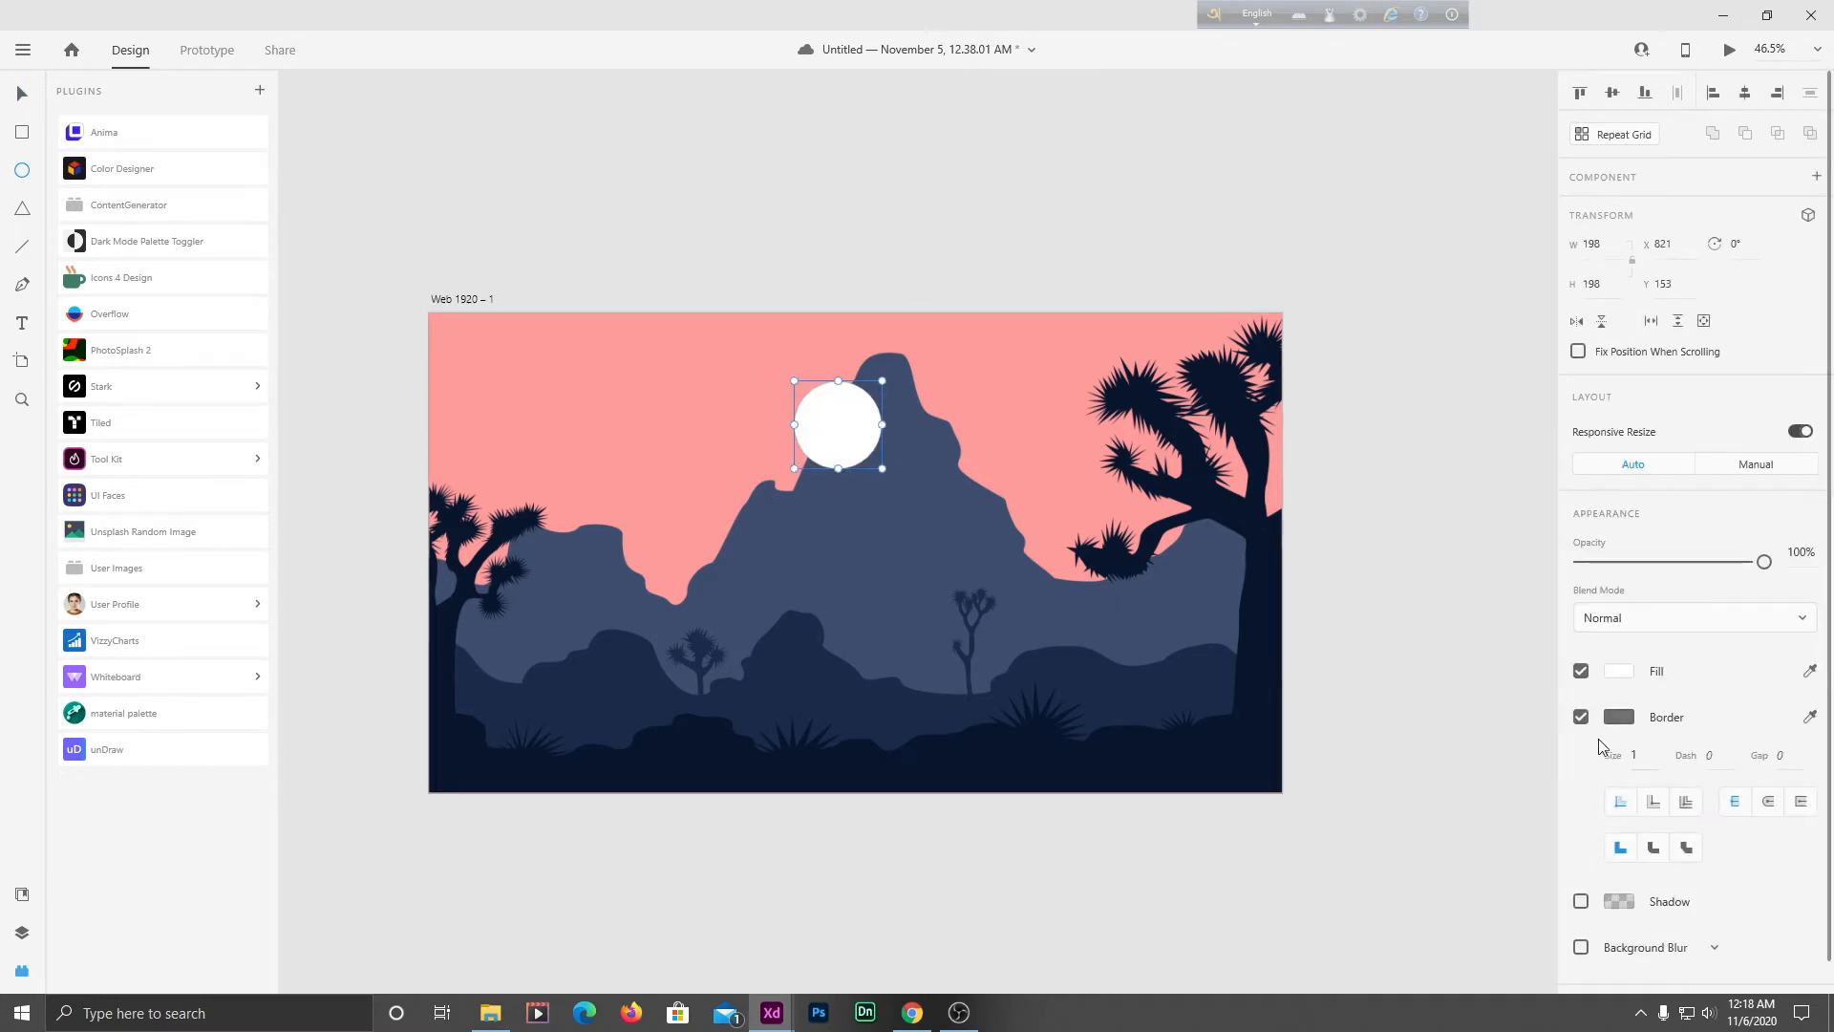
click(1581, 716)
click(1619, 670)
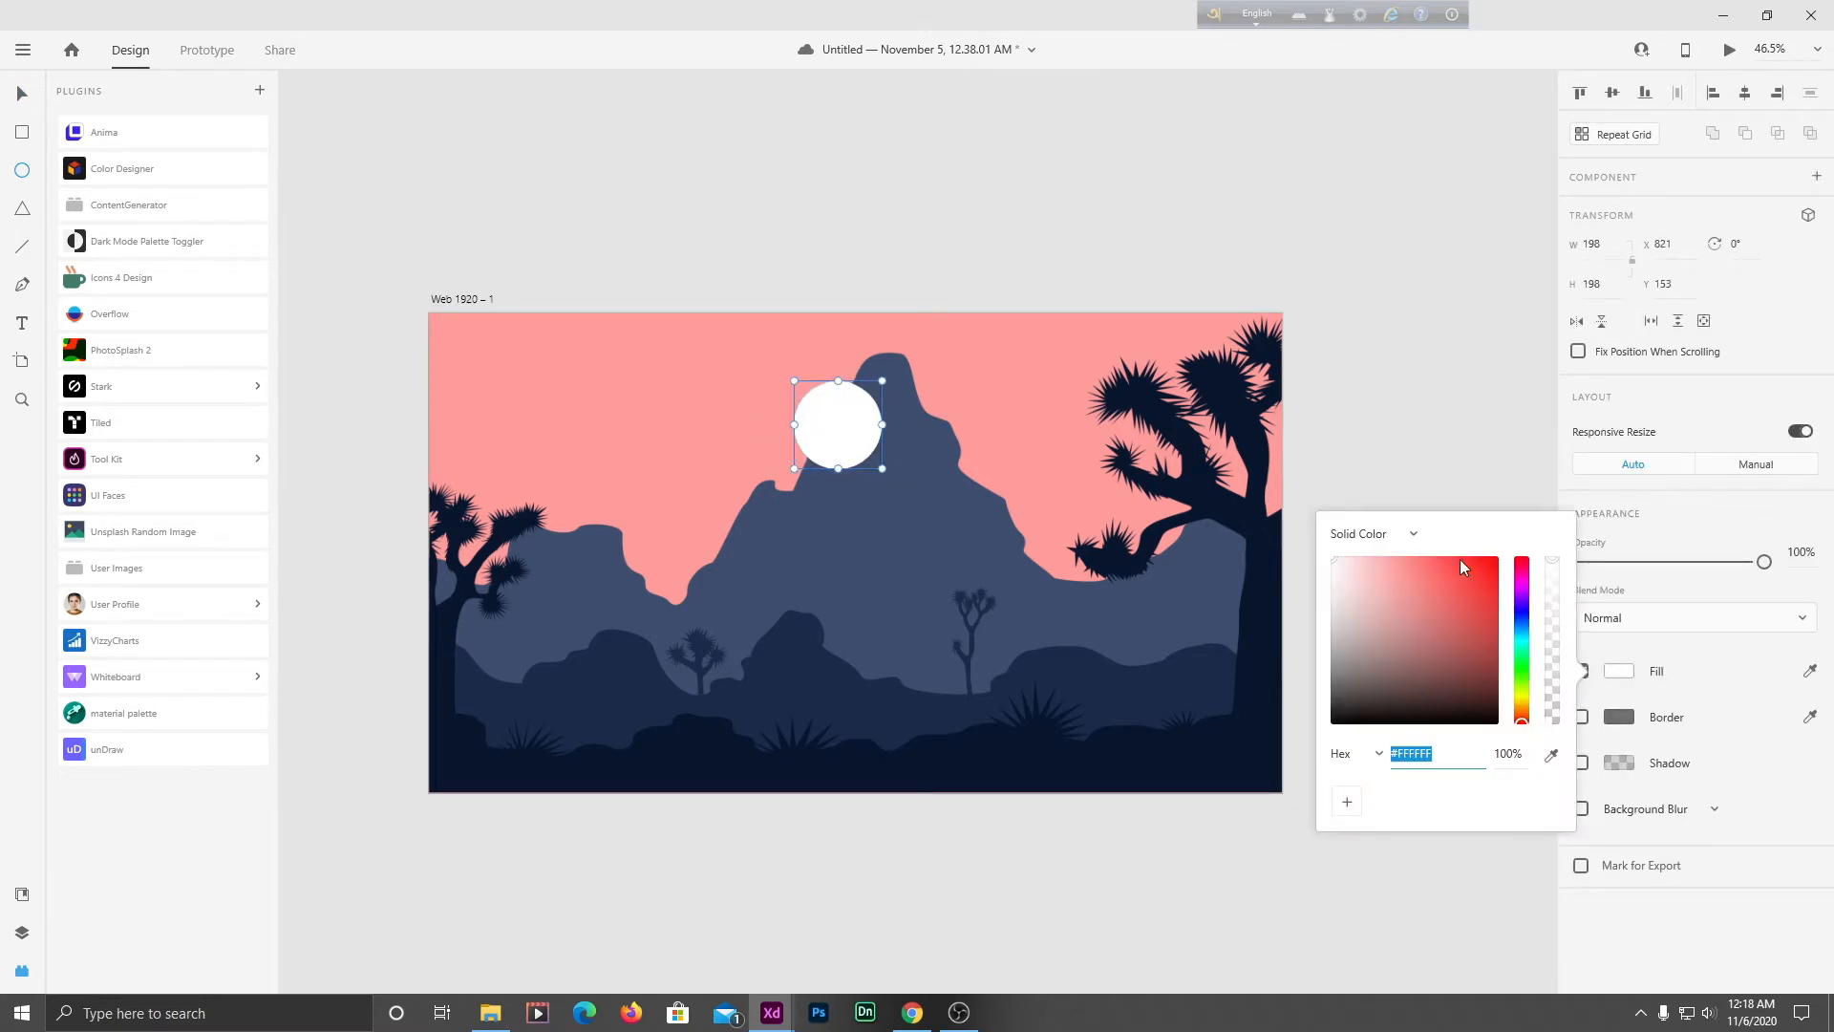
drag(1460, 567, 1541, 562)
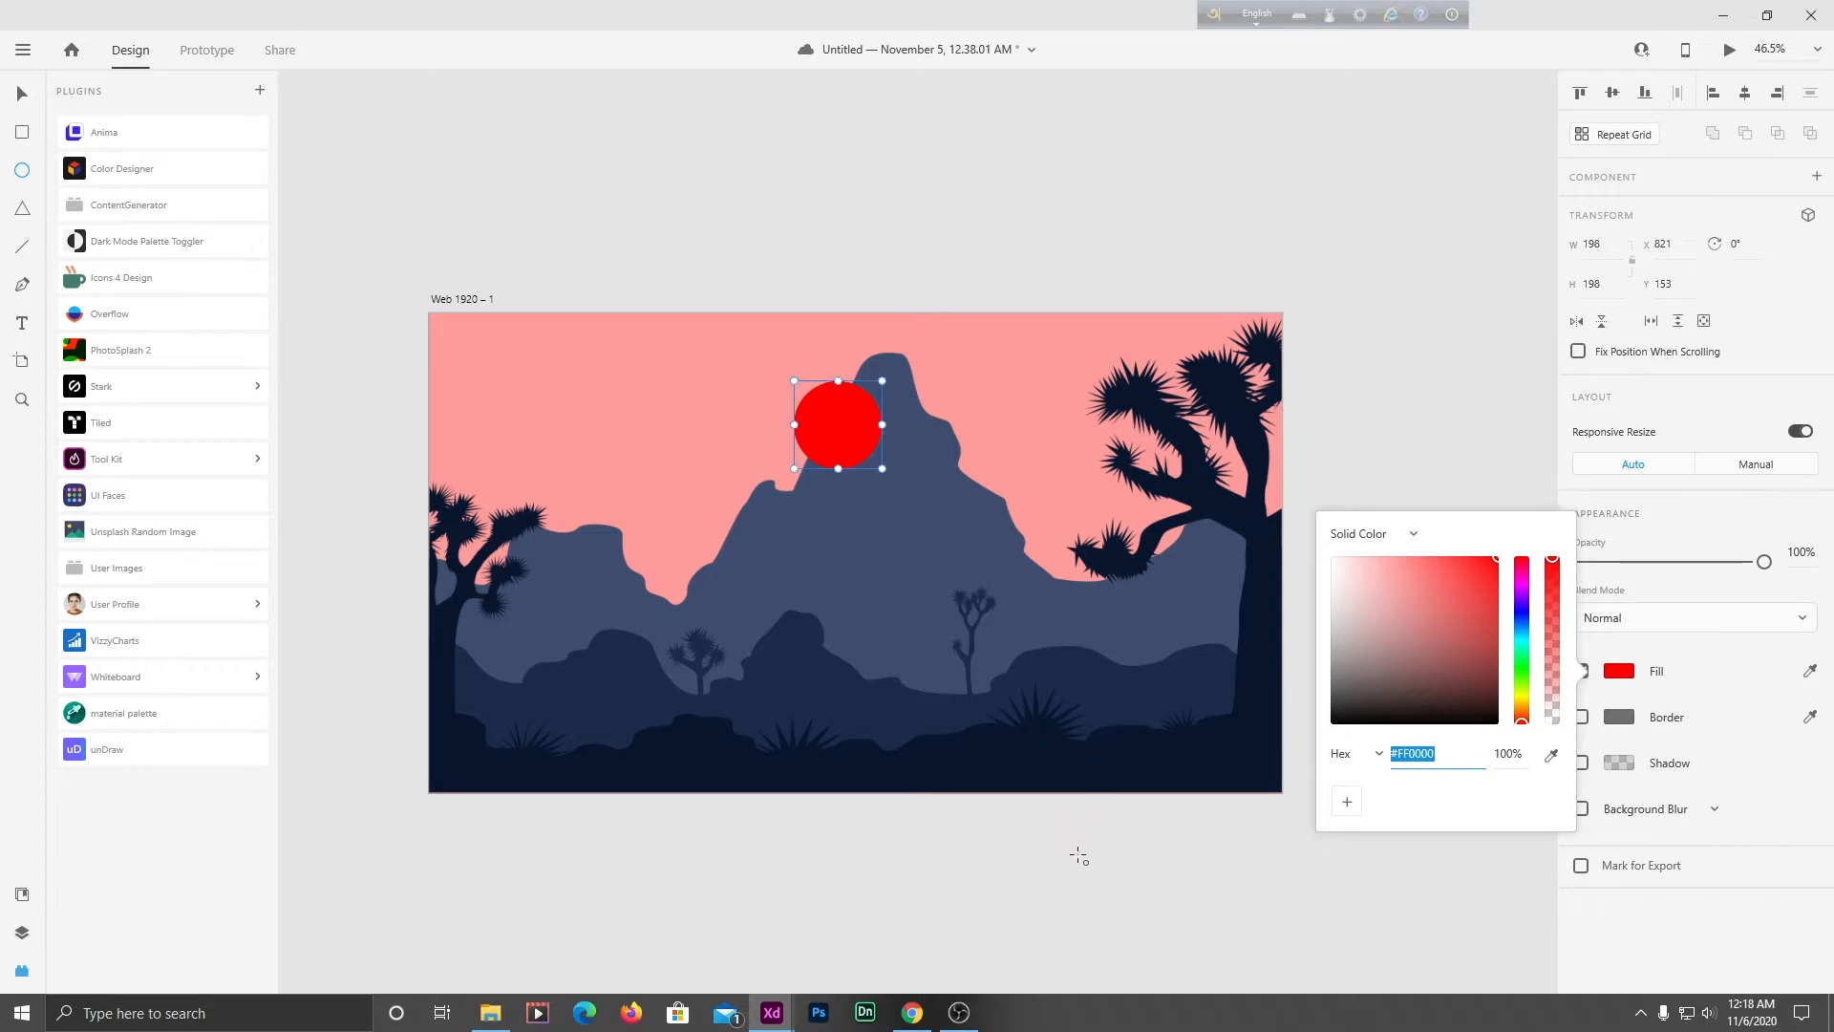
text(v)
key(Escape)
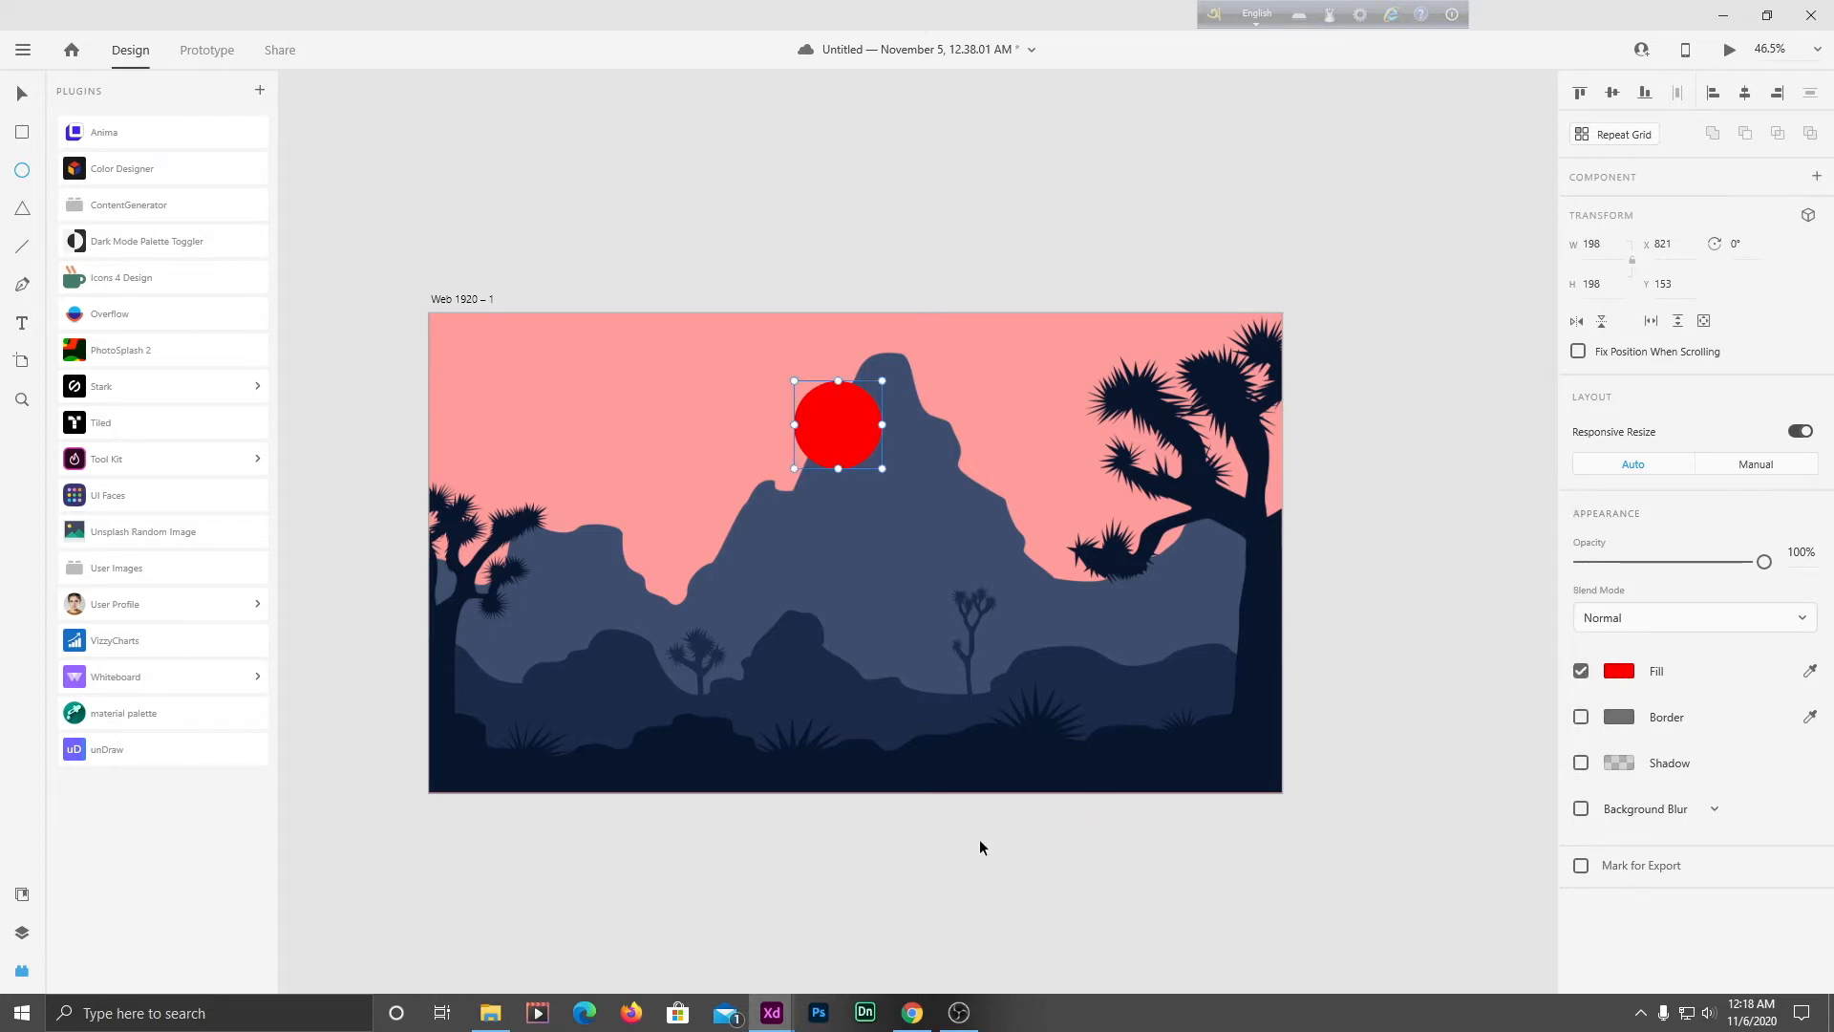
Shift the red sun slightly away from the peak to about X 784, Y 151, and place it behind the mountain.
key(v)
drag(843, 431, 827, 431)
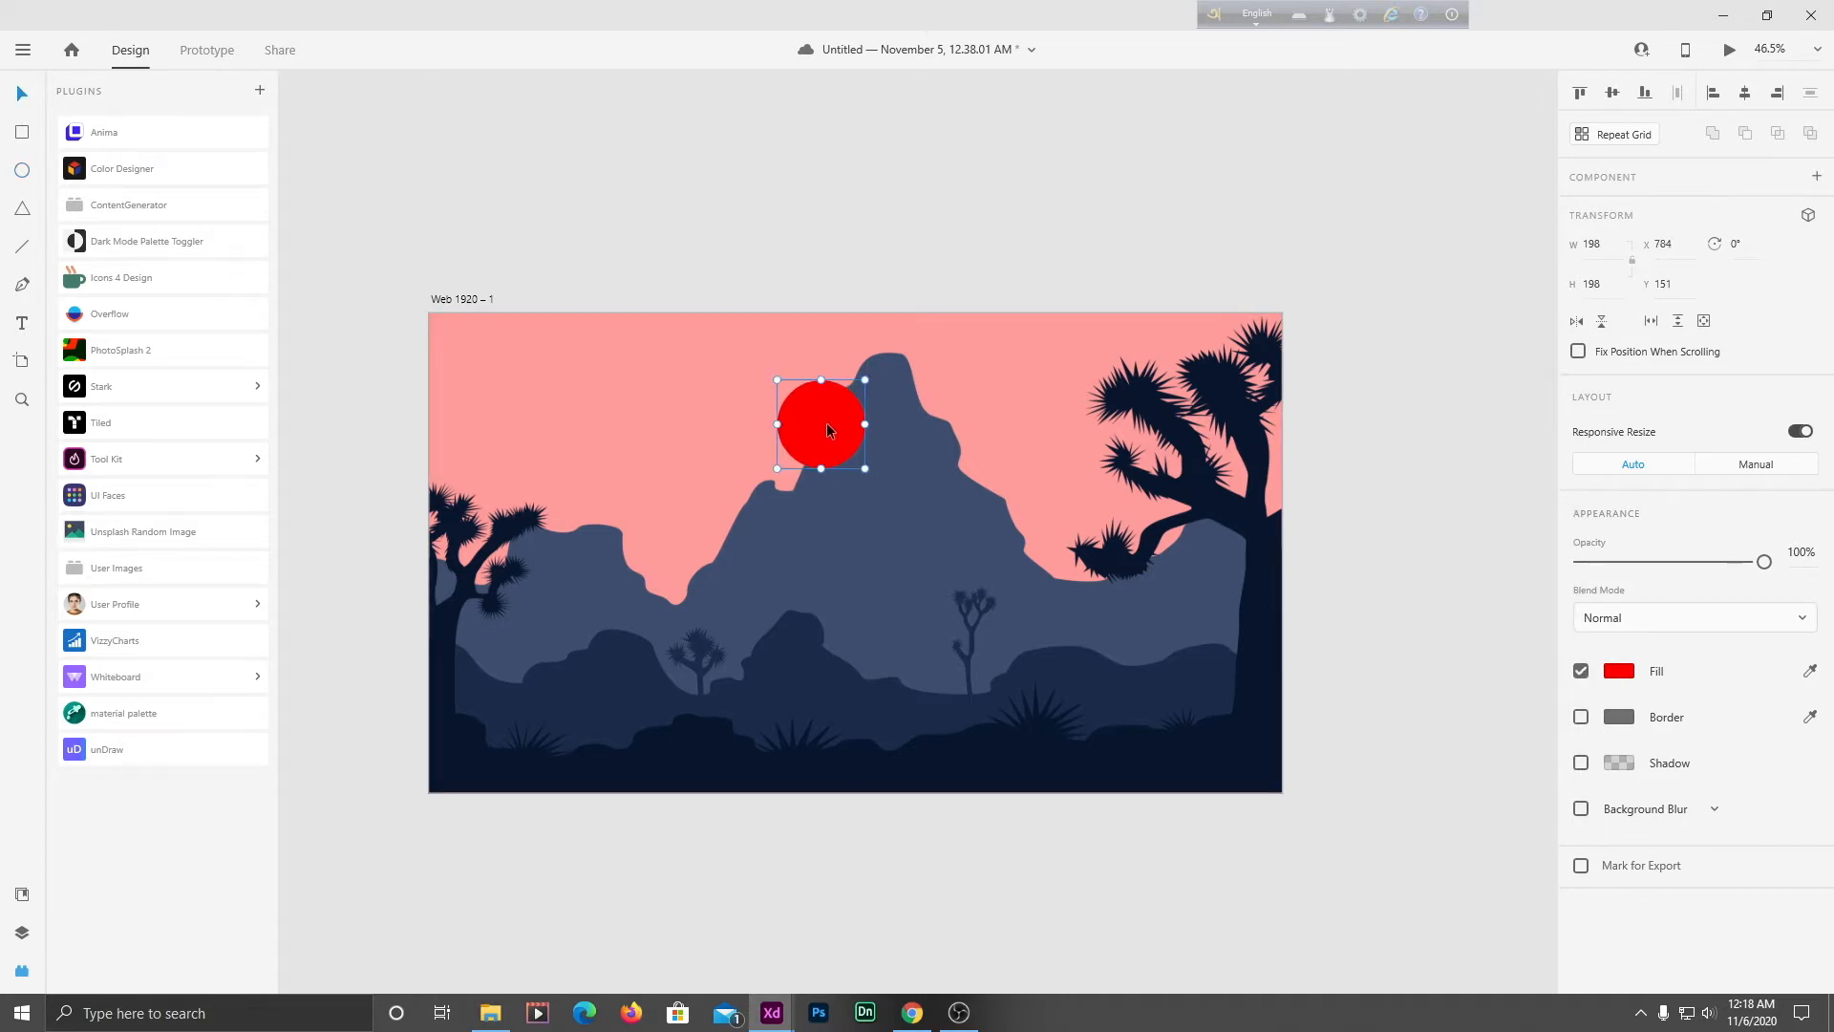
scroll(822, 443, down, 3)
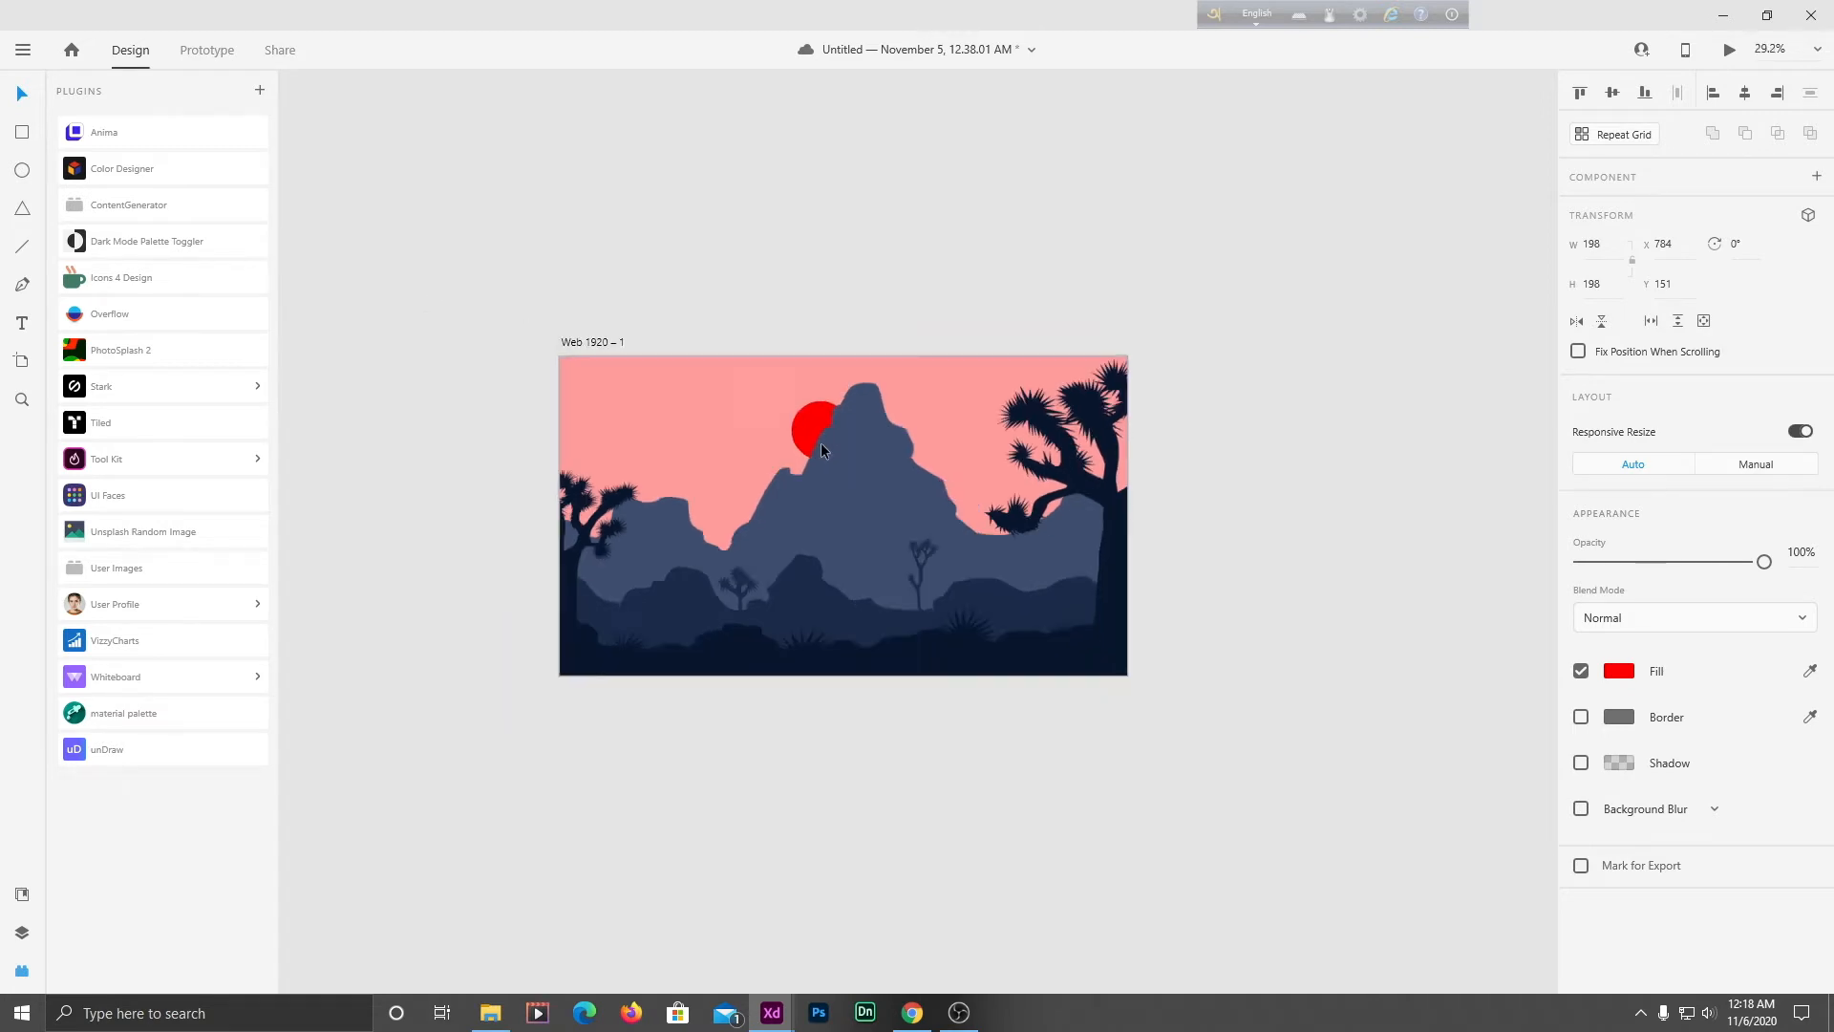
Duplicate the Web 1920 – 1 artboard and place the copy directly beside the original.
click(1285, 441)
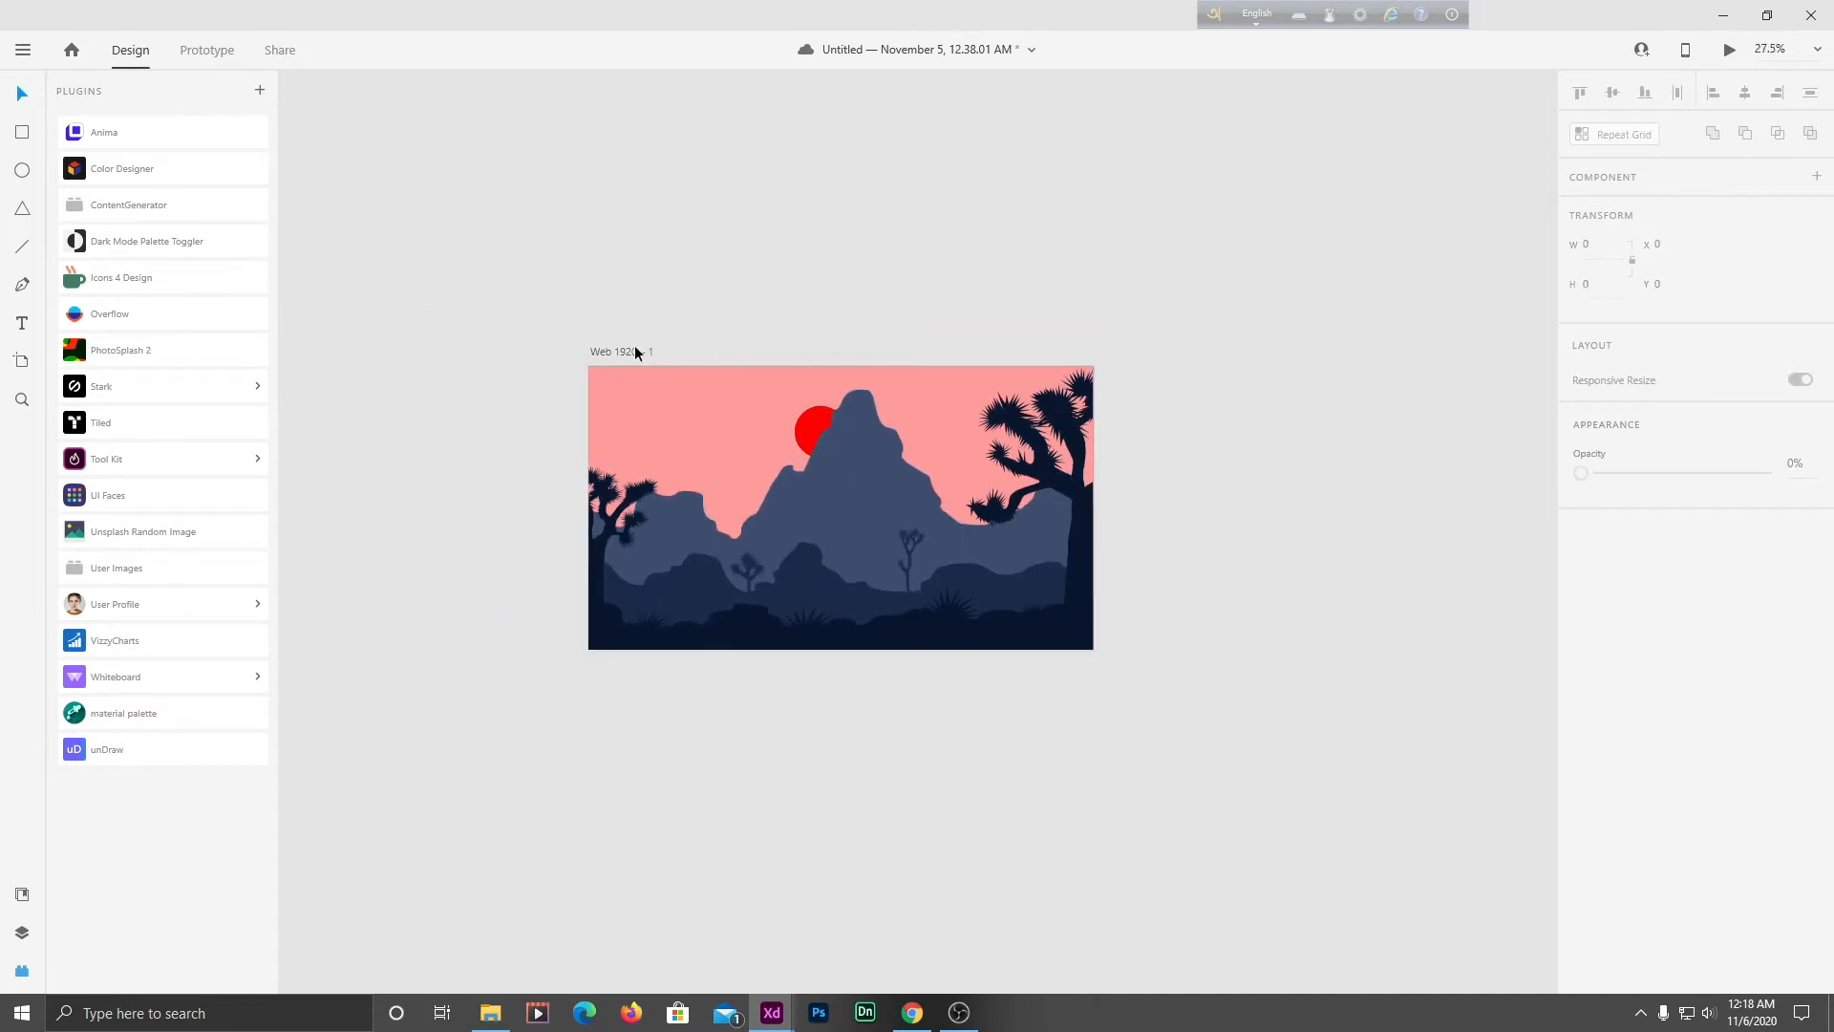
drag(635, 352, 874, 341)
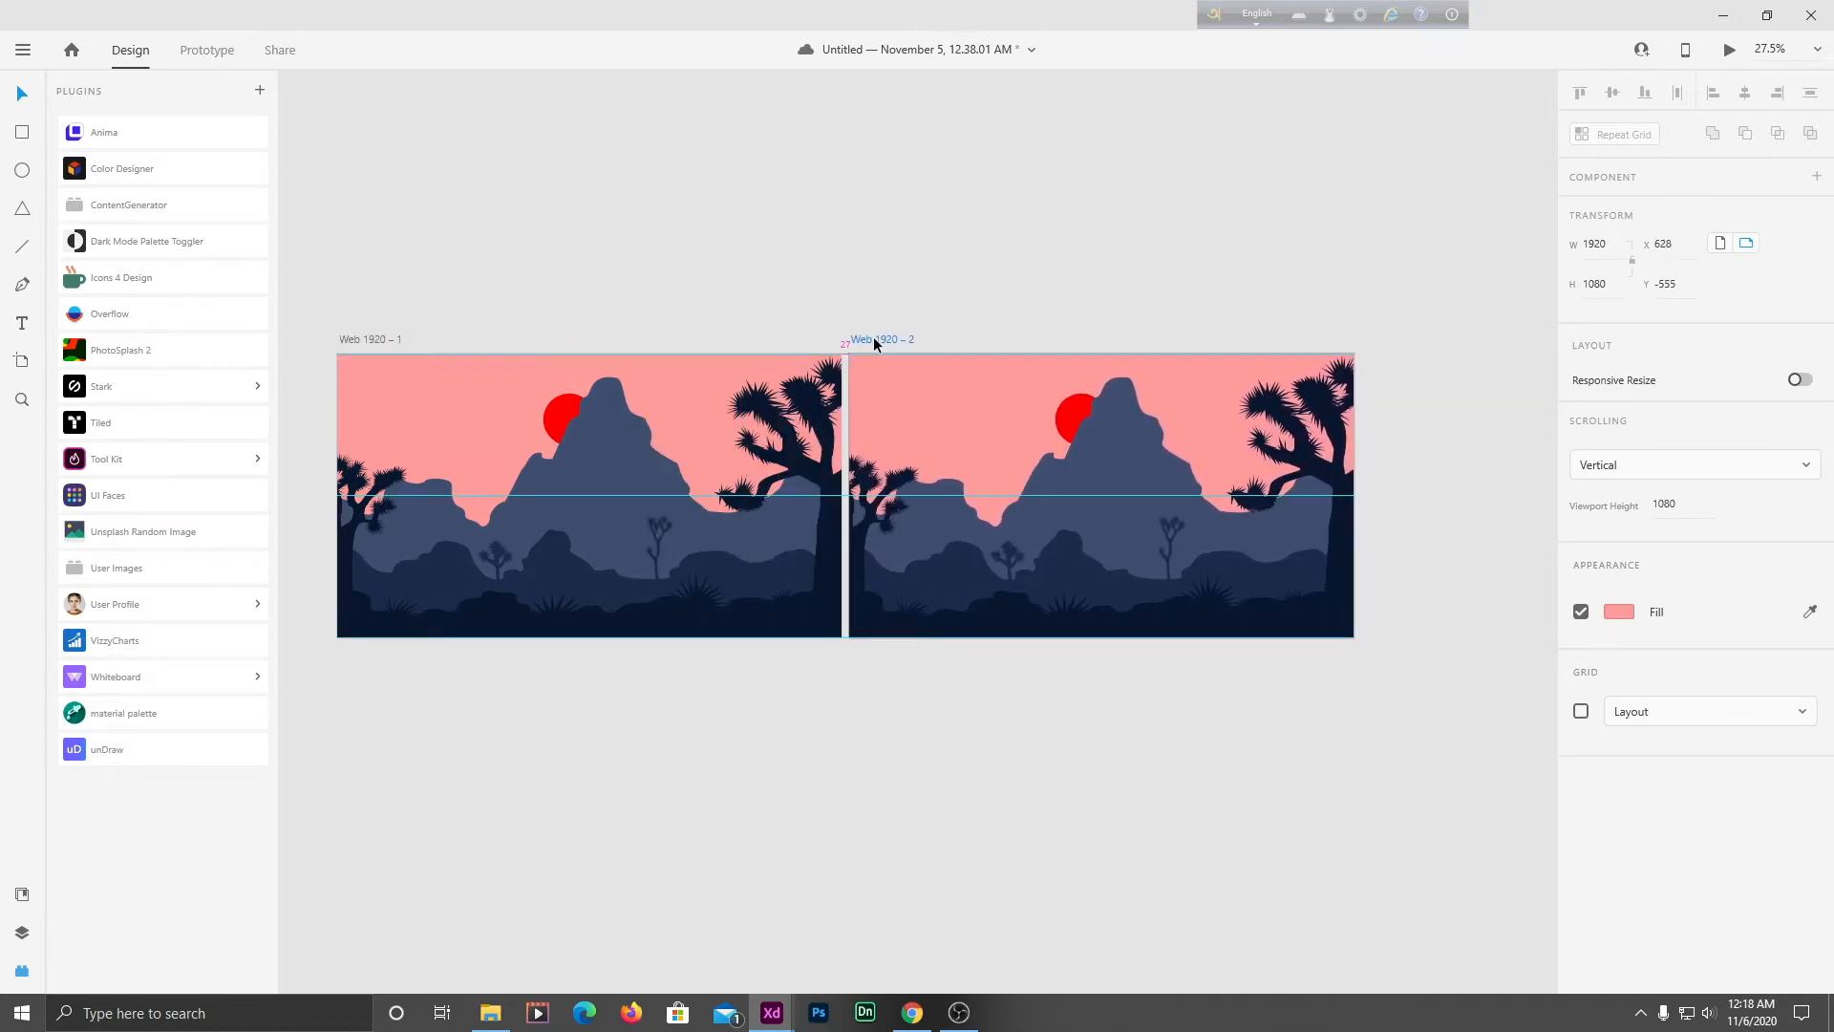
click(1204, 741)
Add the text "Wildlife" to the Web 1920 – 2 artboard, enlarge it to about size 192 and position it over the mountain.
scroll(1217, 563, up, 3)
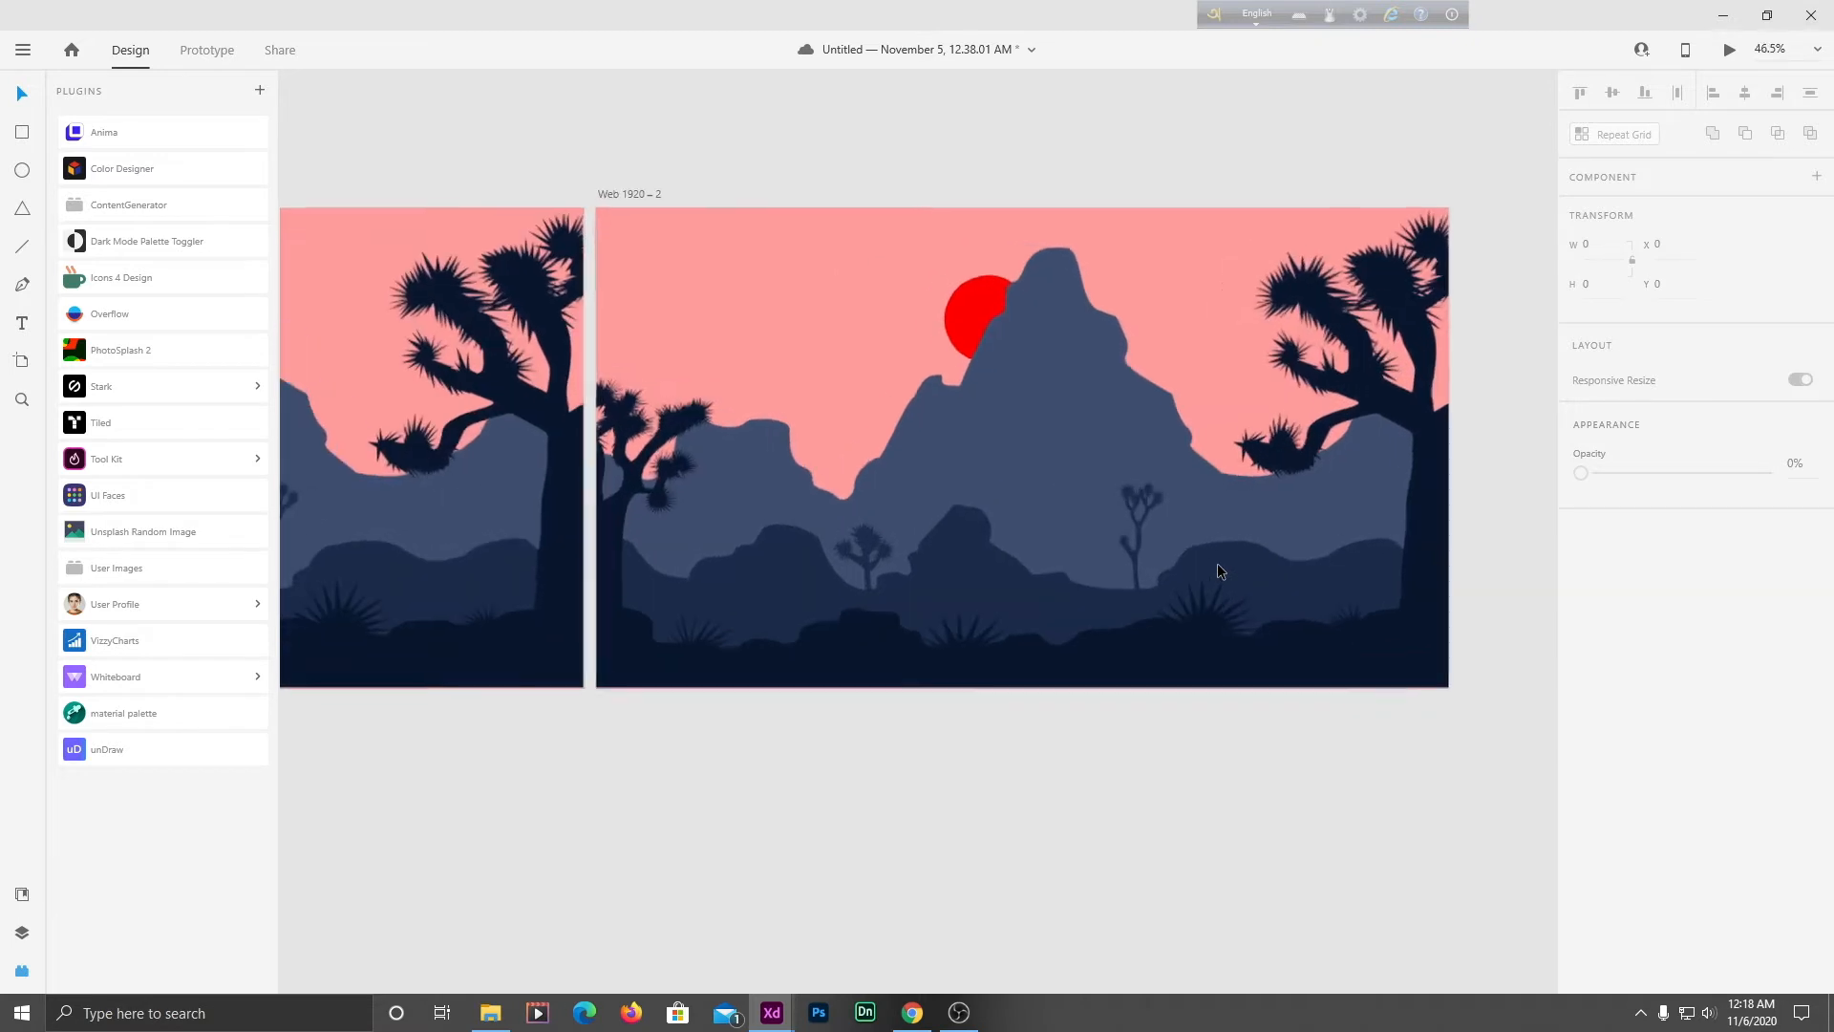
click(19, 324)
click(967, 466)
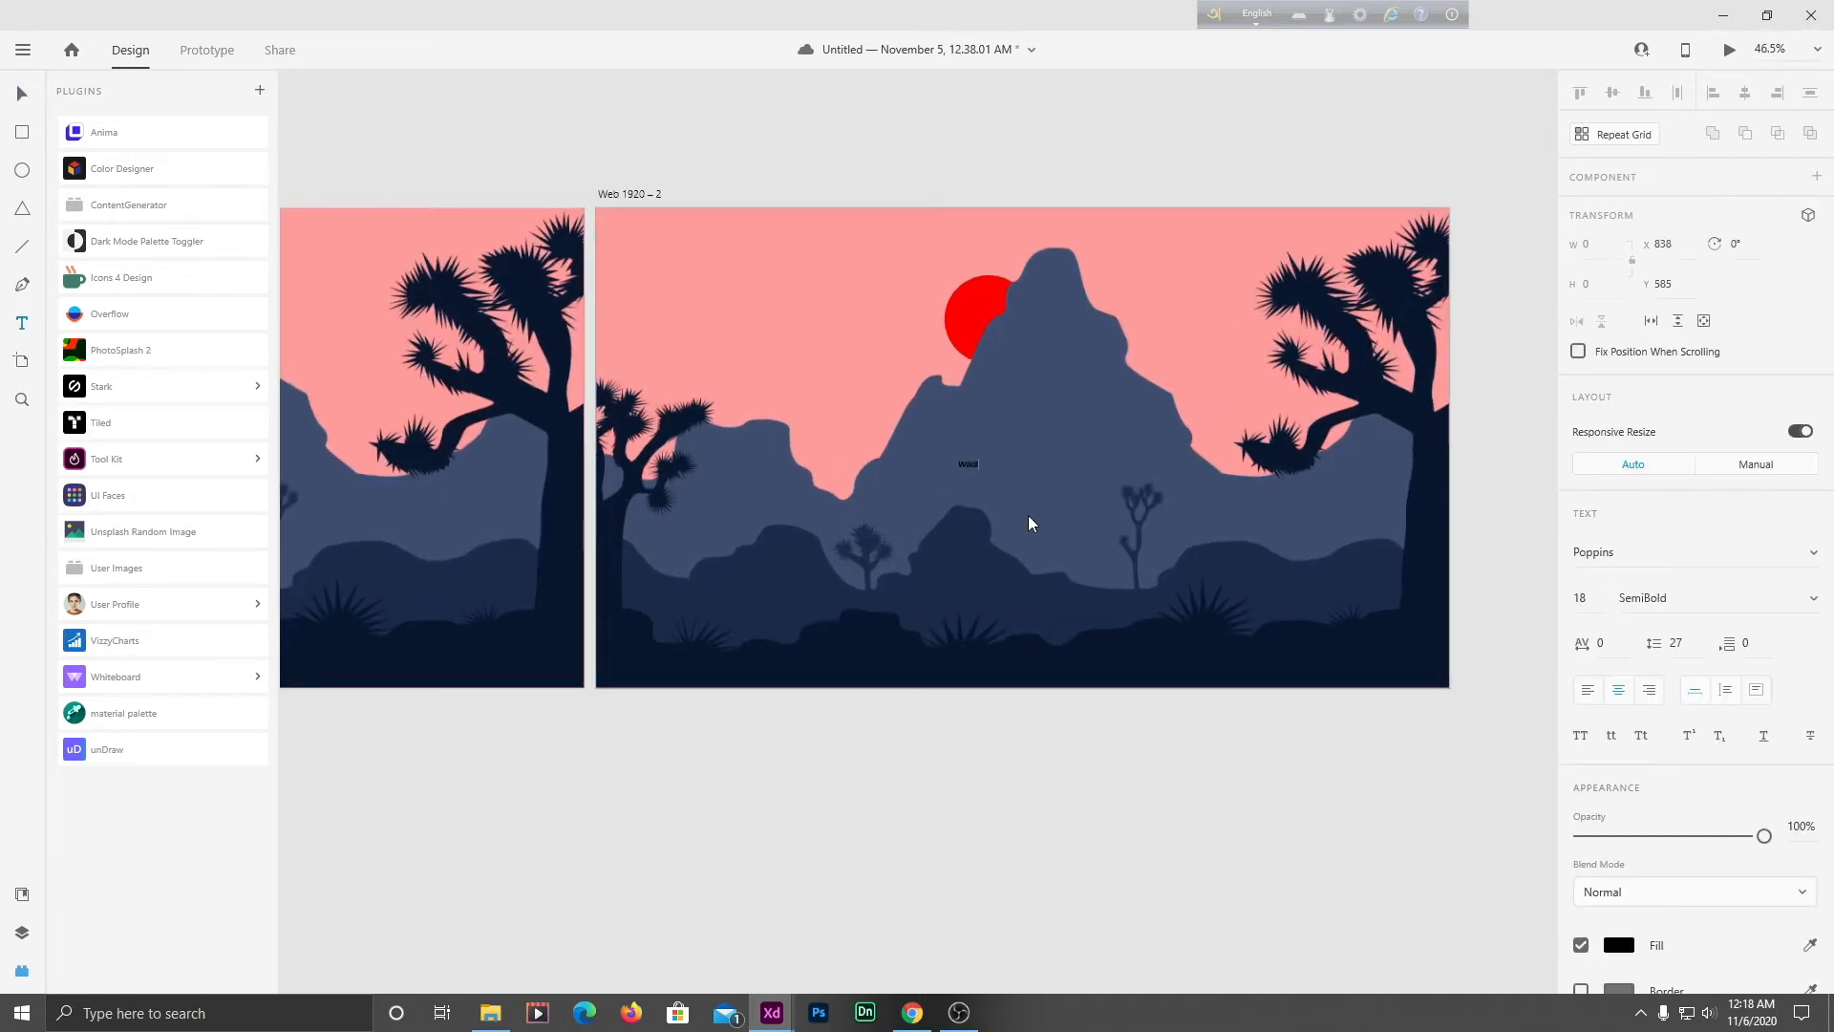
click(21, 93)
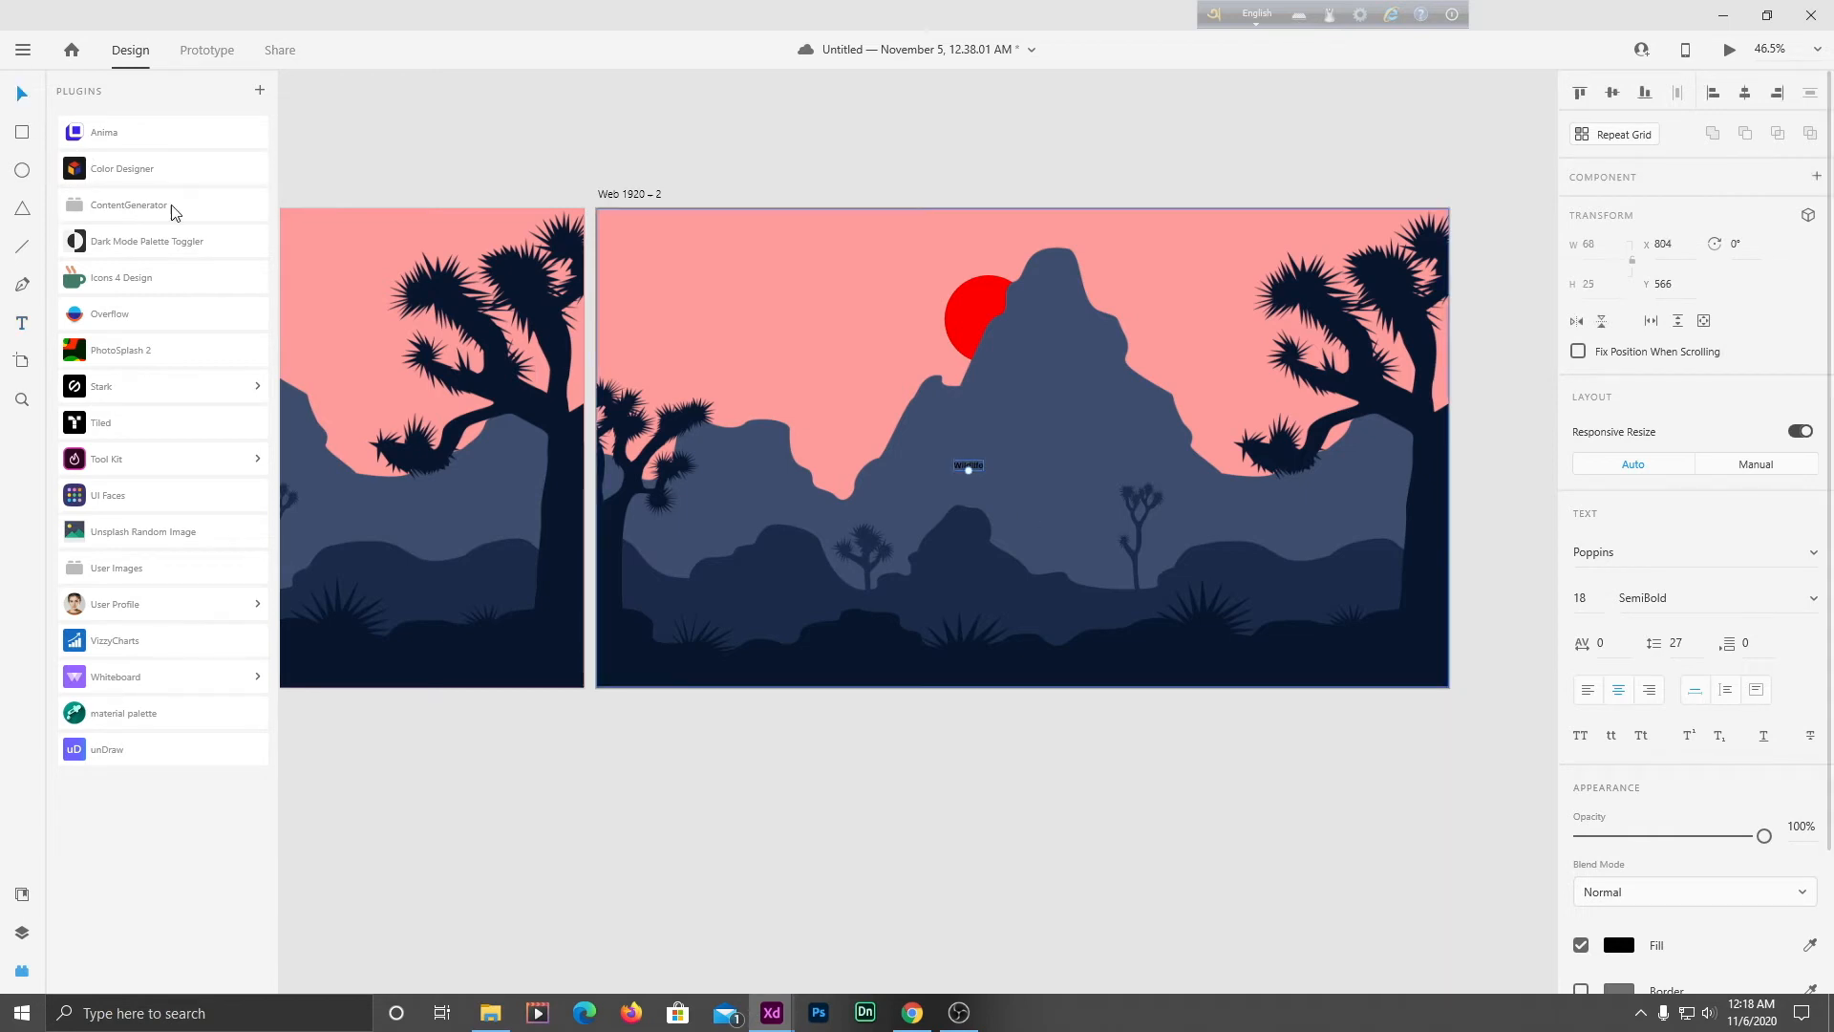
drag(971, 469, 971, 578)
mouse_move(1048, 522)
mouse_down()
mouse_move(1087, 474)
mouse_move(1069, 470)
mouse_move(1091, 490)
mouse_move(1066, 491)
mouse_up()
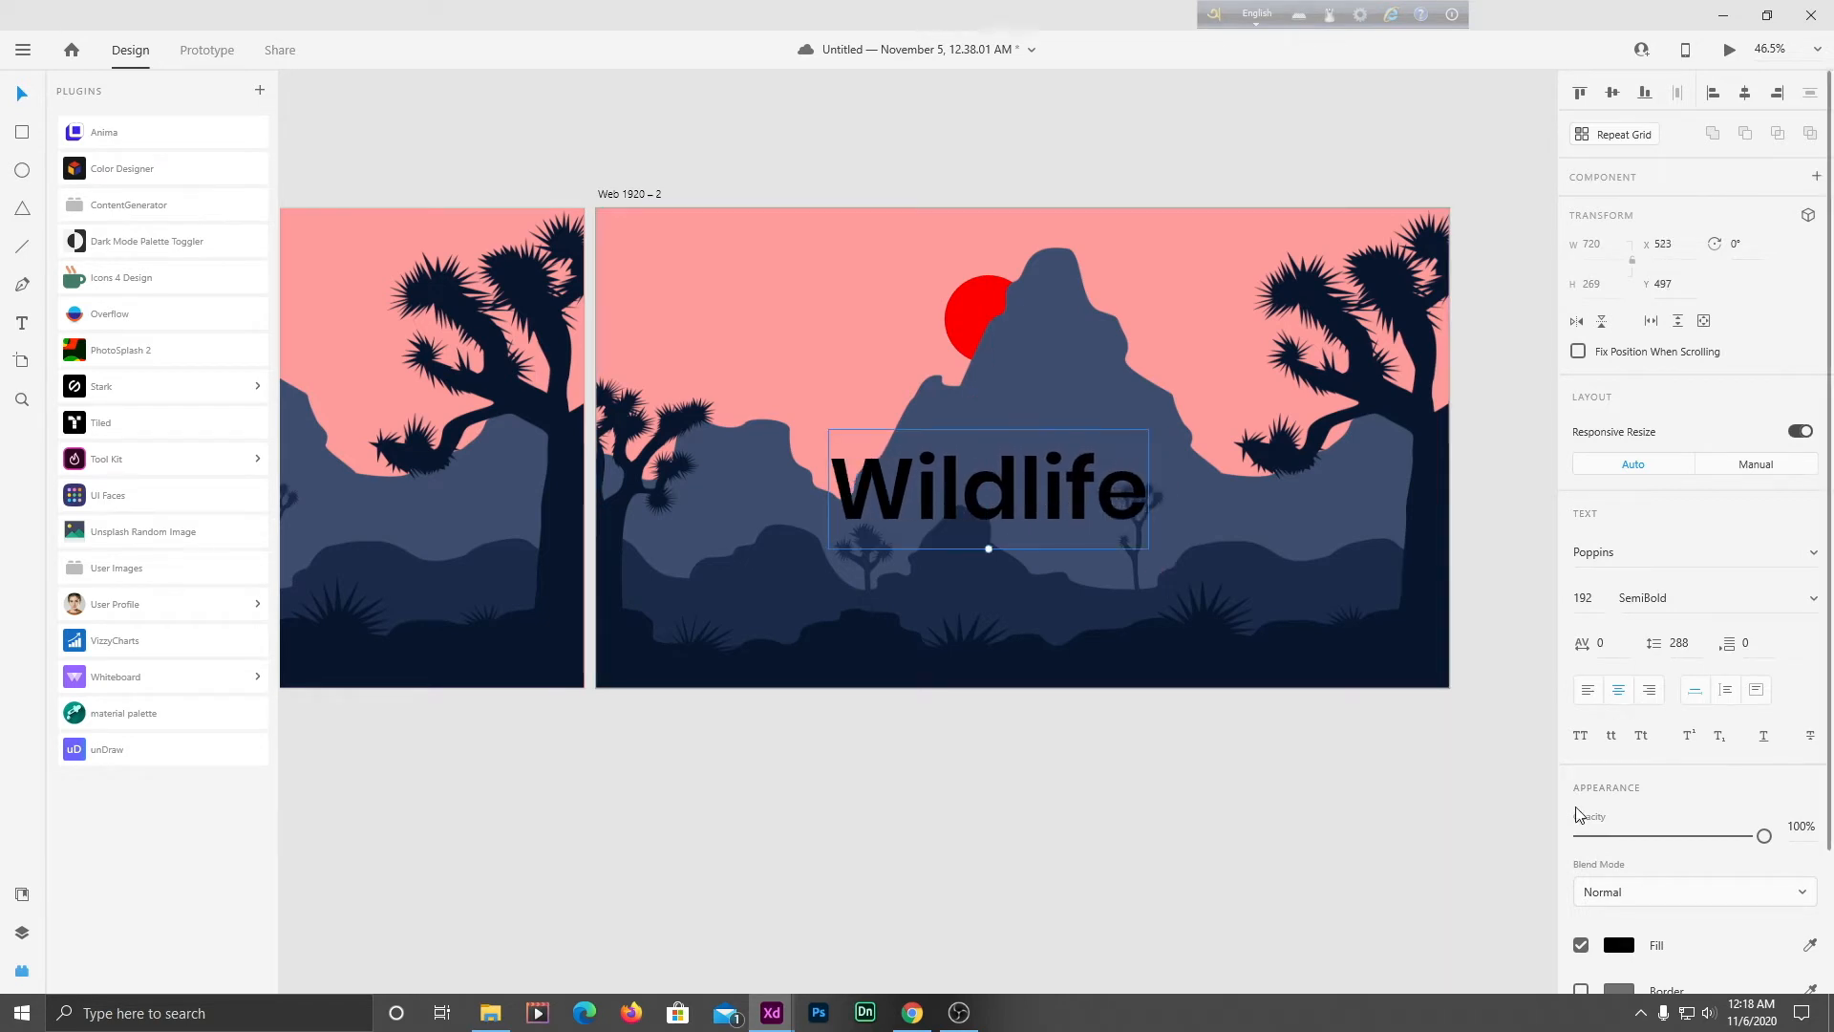
Set the "Wildlife" title's font size to 235 and change its fill to #FFFFFF.
click(1585, 599)
text(23)
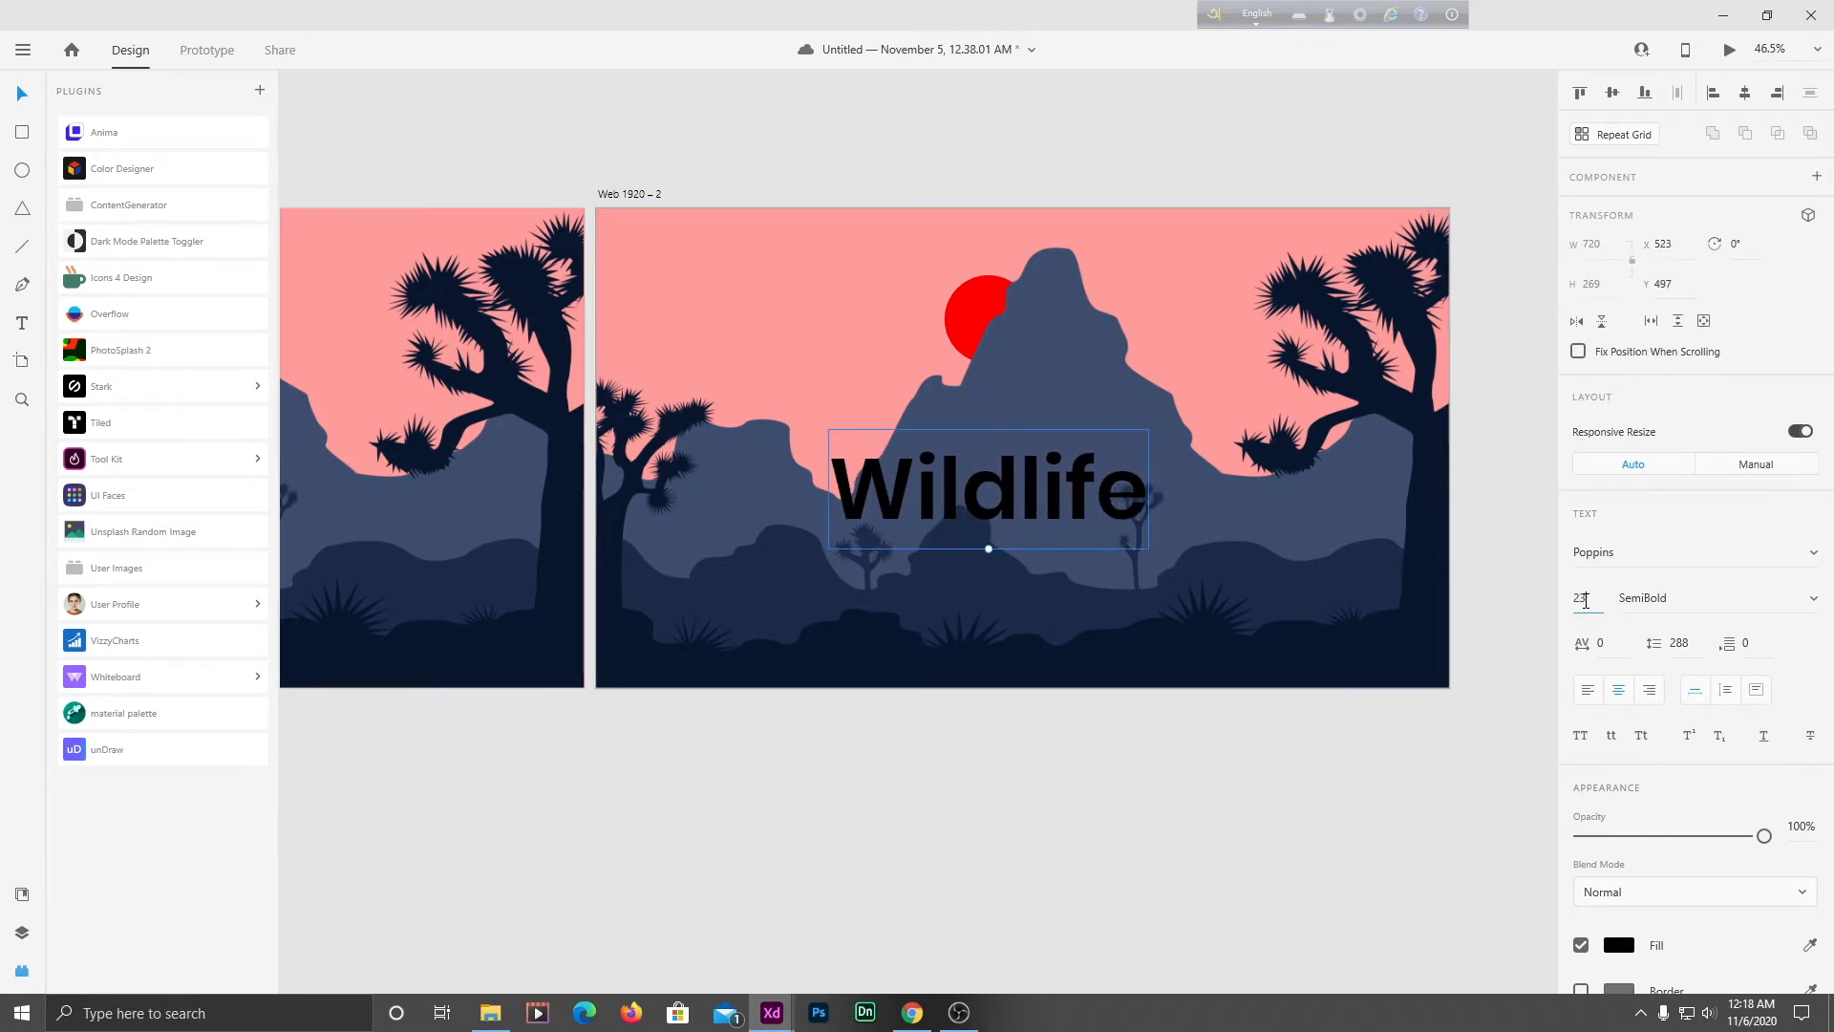
text(5)
key(Return)
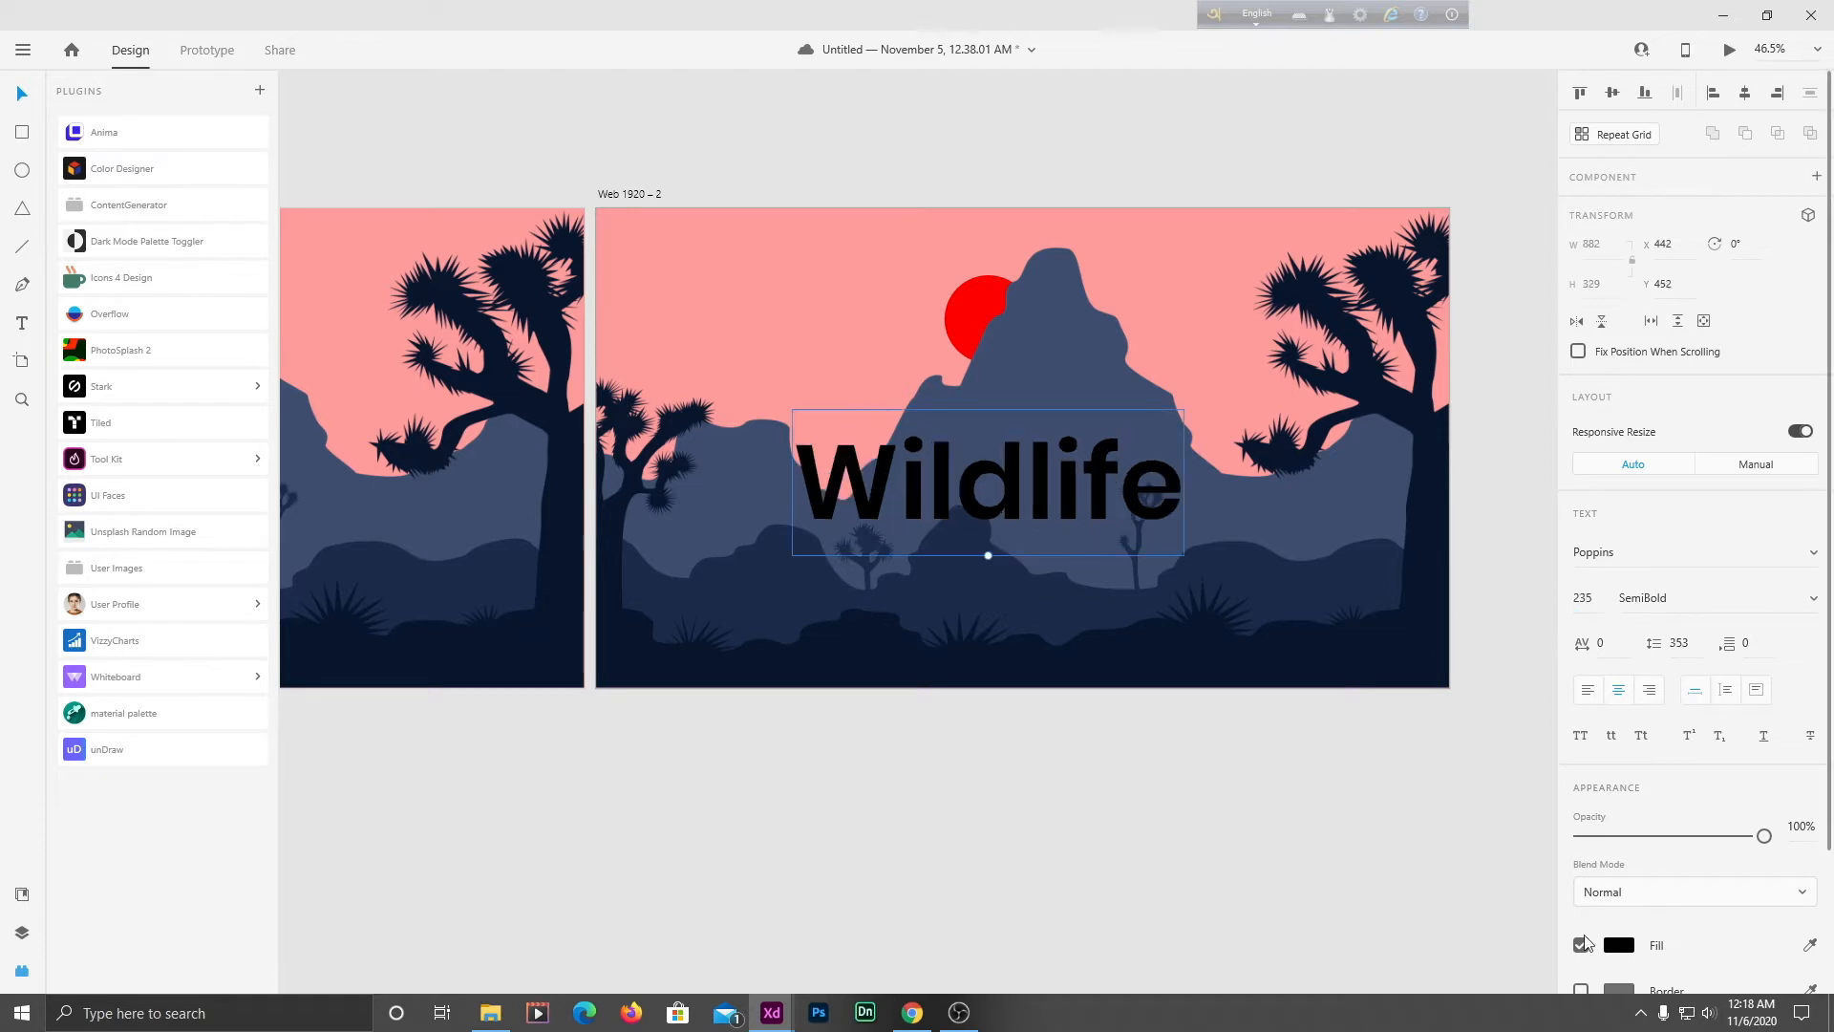
click(1618, 949)
drag(1380, 791, 1321, 692)
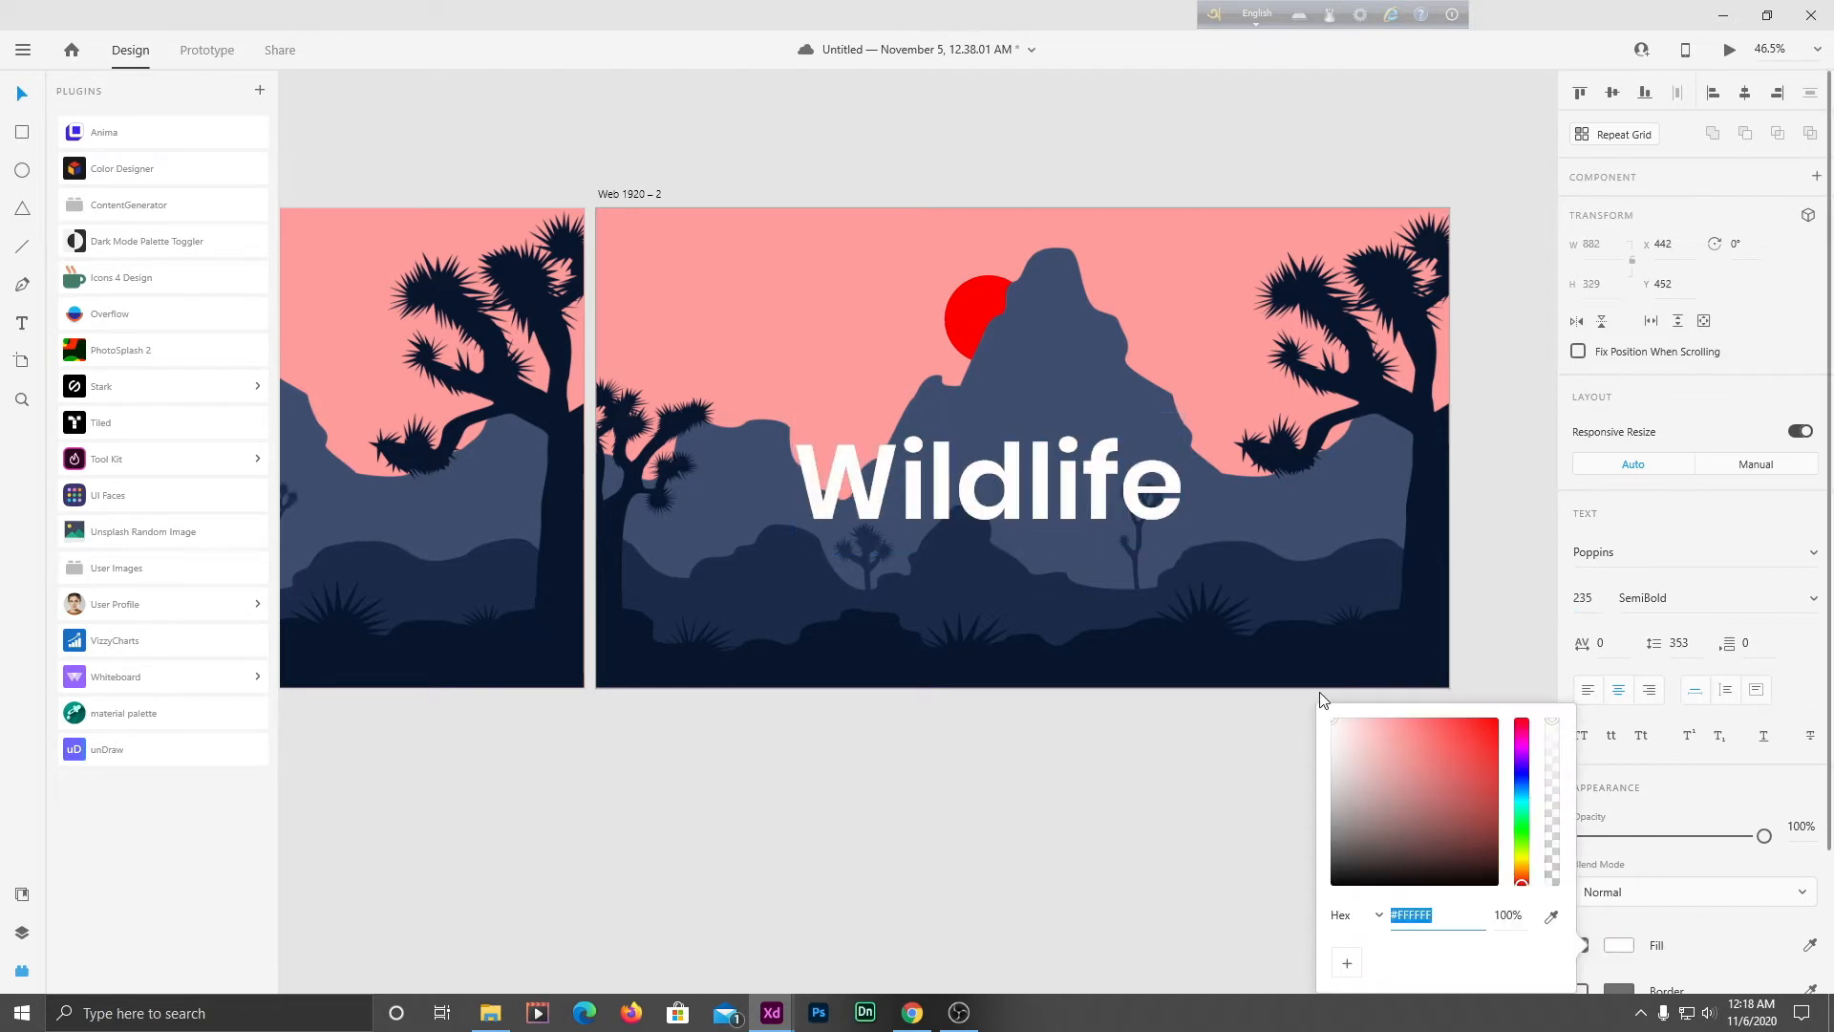
click(1257, 624)
Shift the "Wildlife" title sideways so it sits closer to the artboard's horizontal centre.
drag(964, 492, 1104, 489)
click(1013, 803)
click(1114, 730)
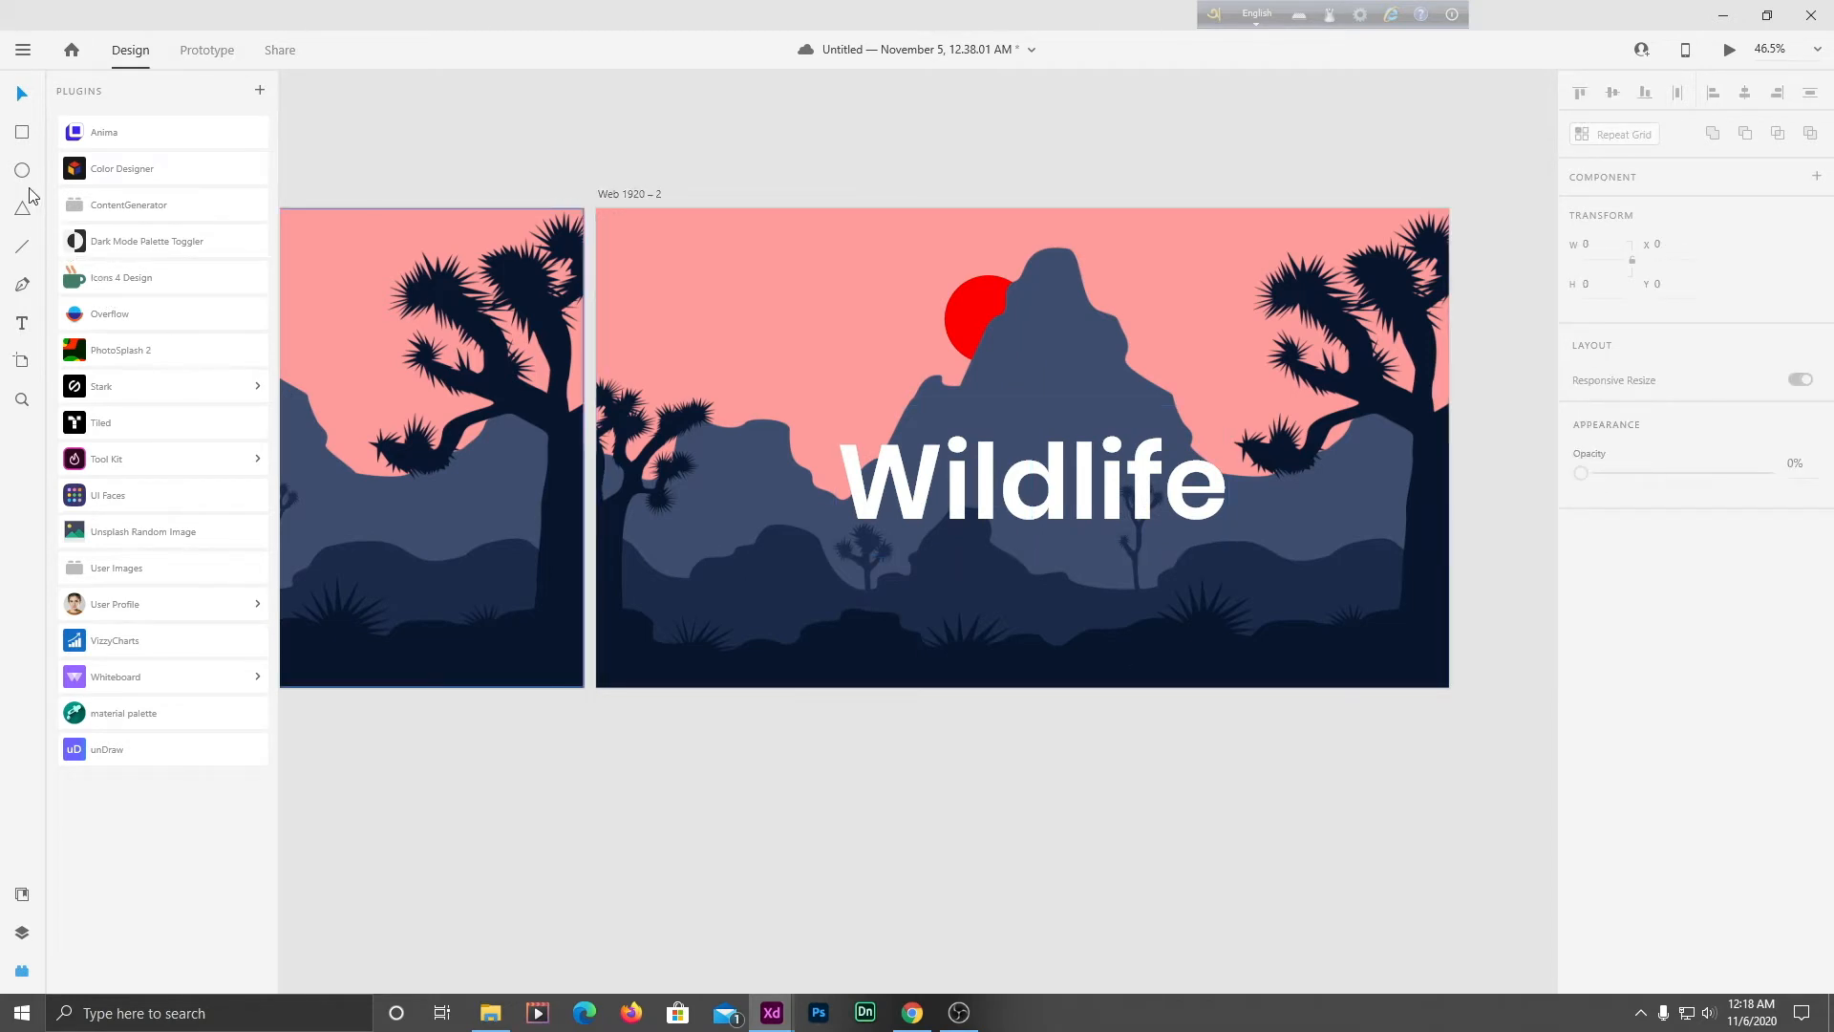
Draw a text box about 750 px wide and 92 px high beneath the title and set its font size to 18.
click(23, 327)
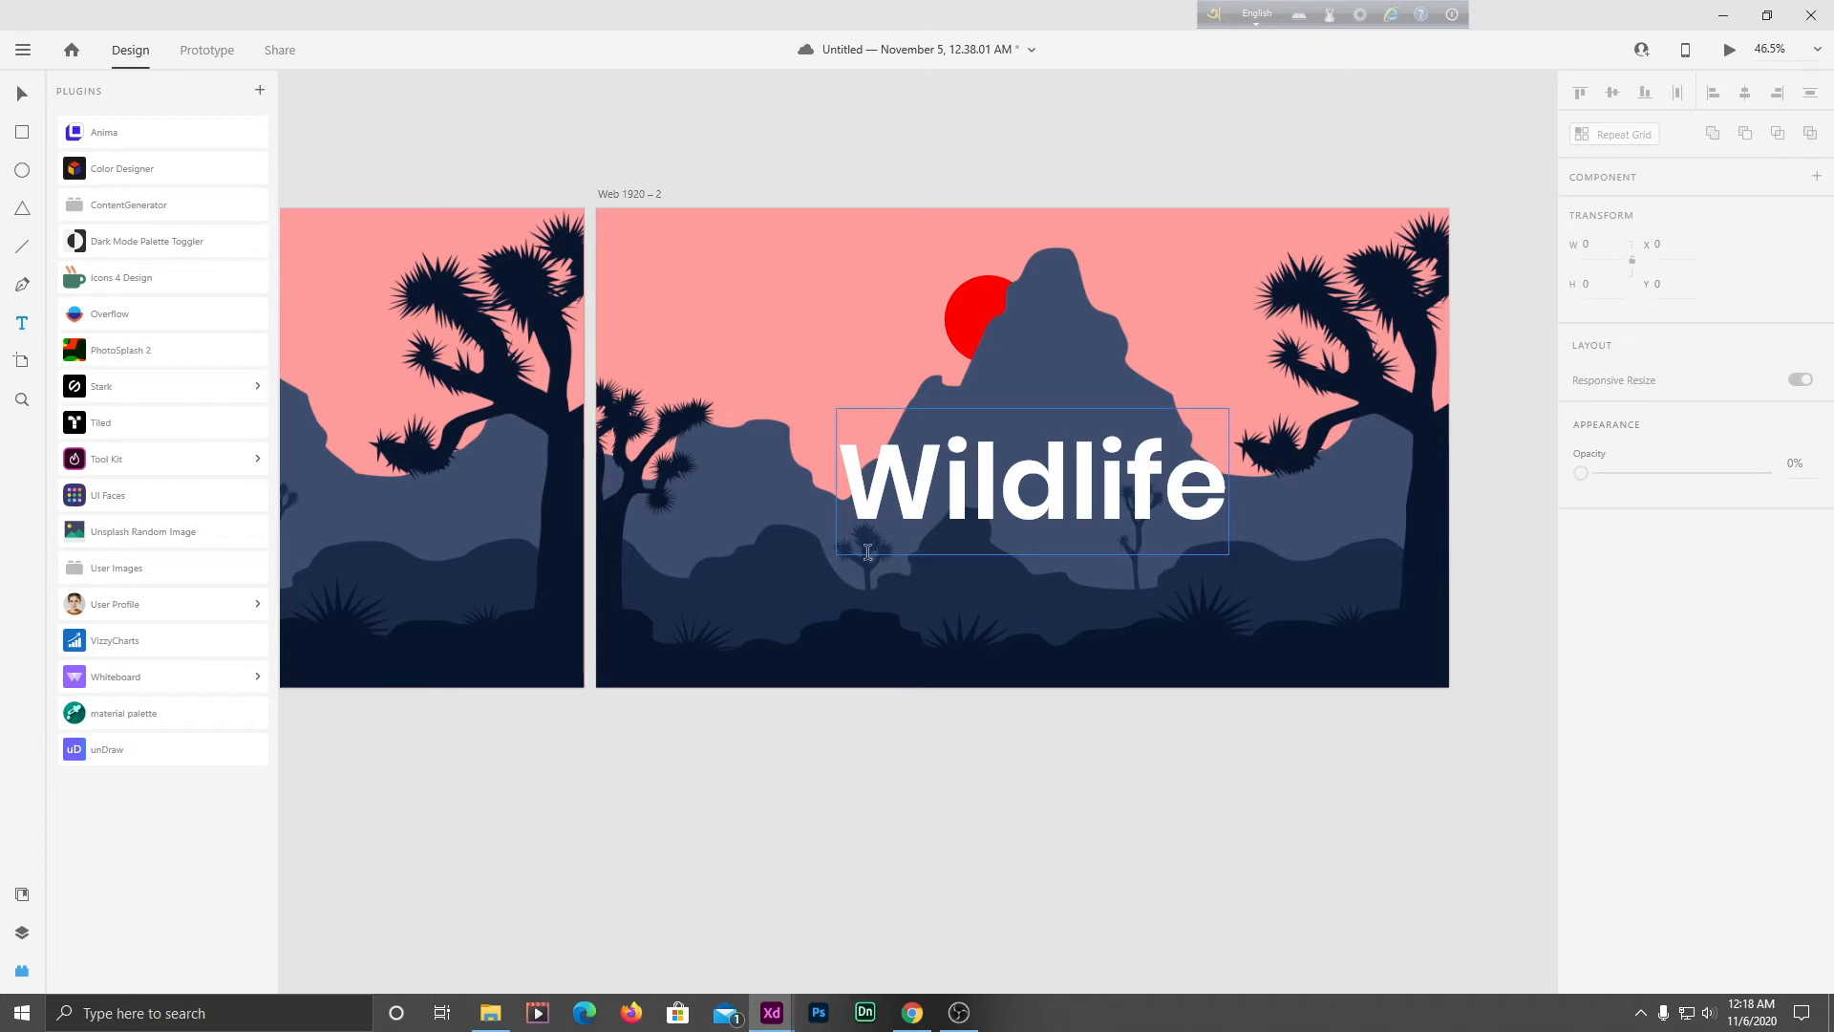
drag(871, 552, 1204, 591)
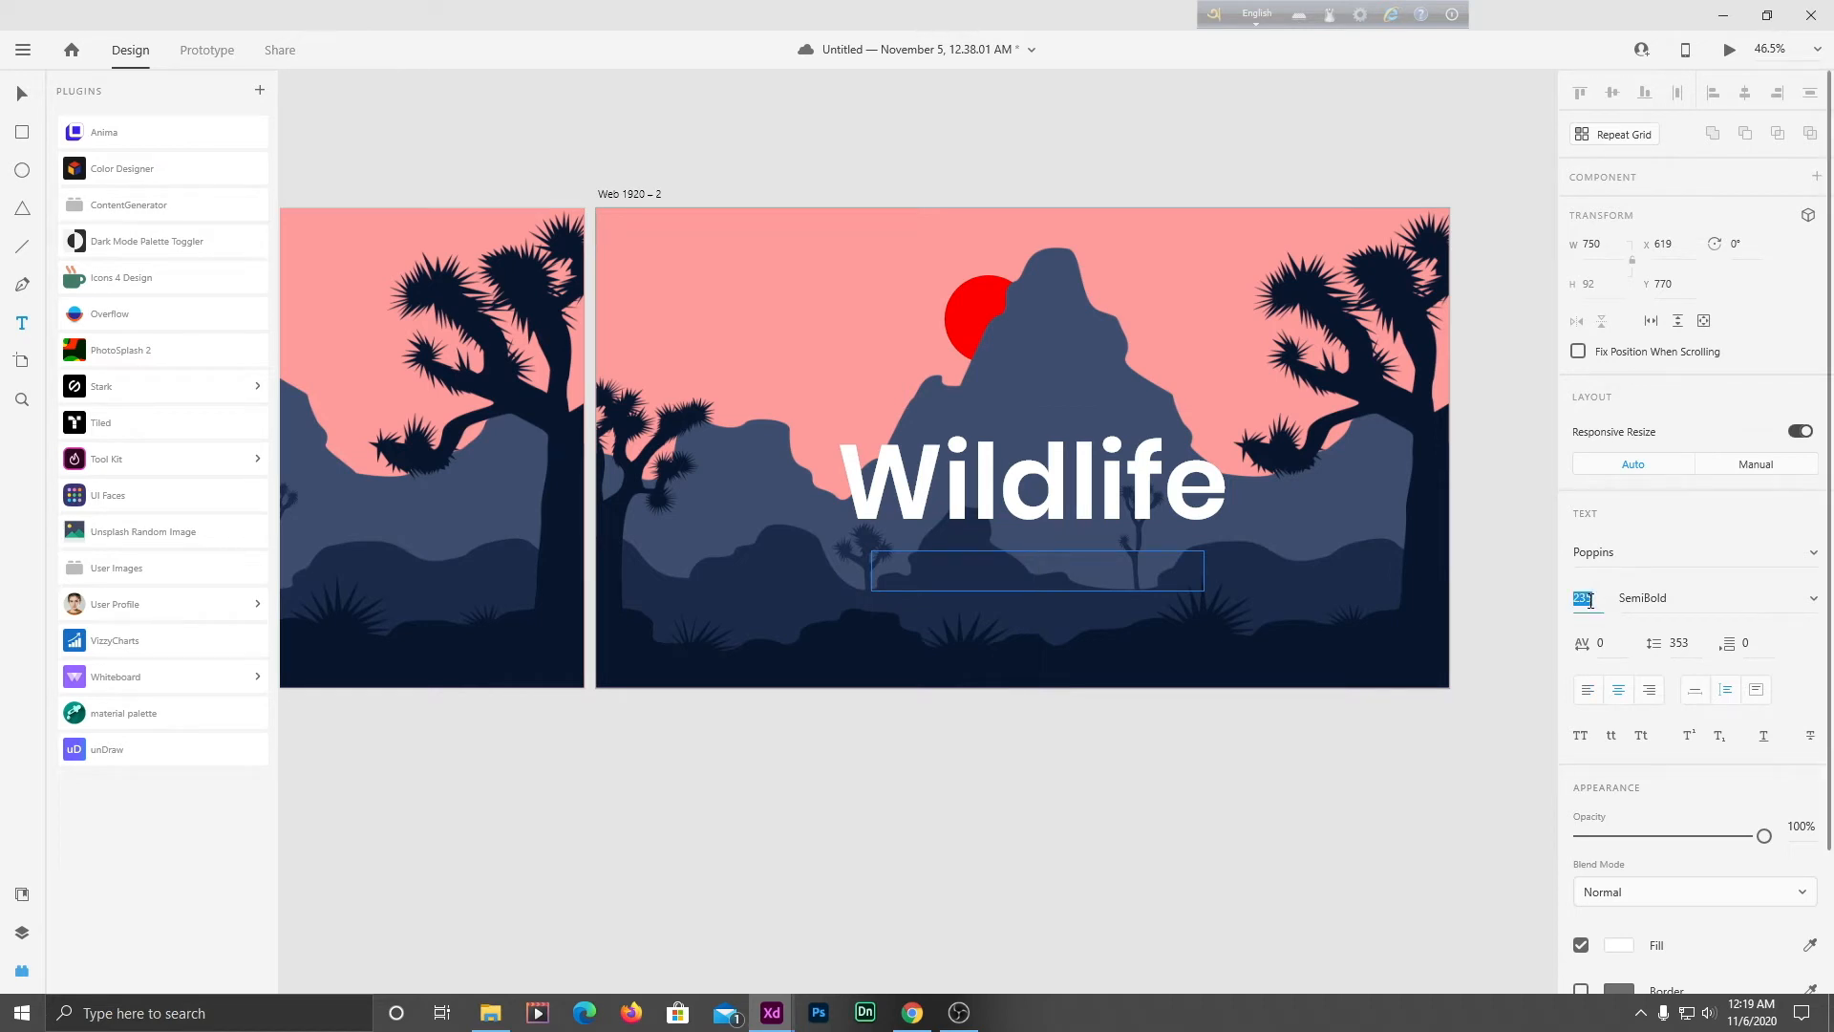
text(18)
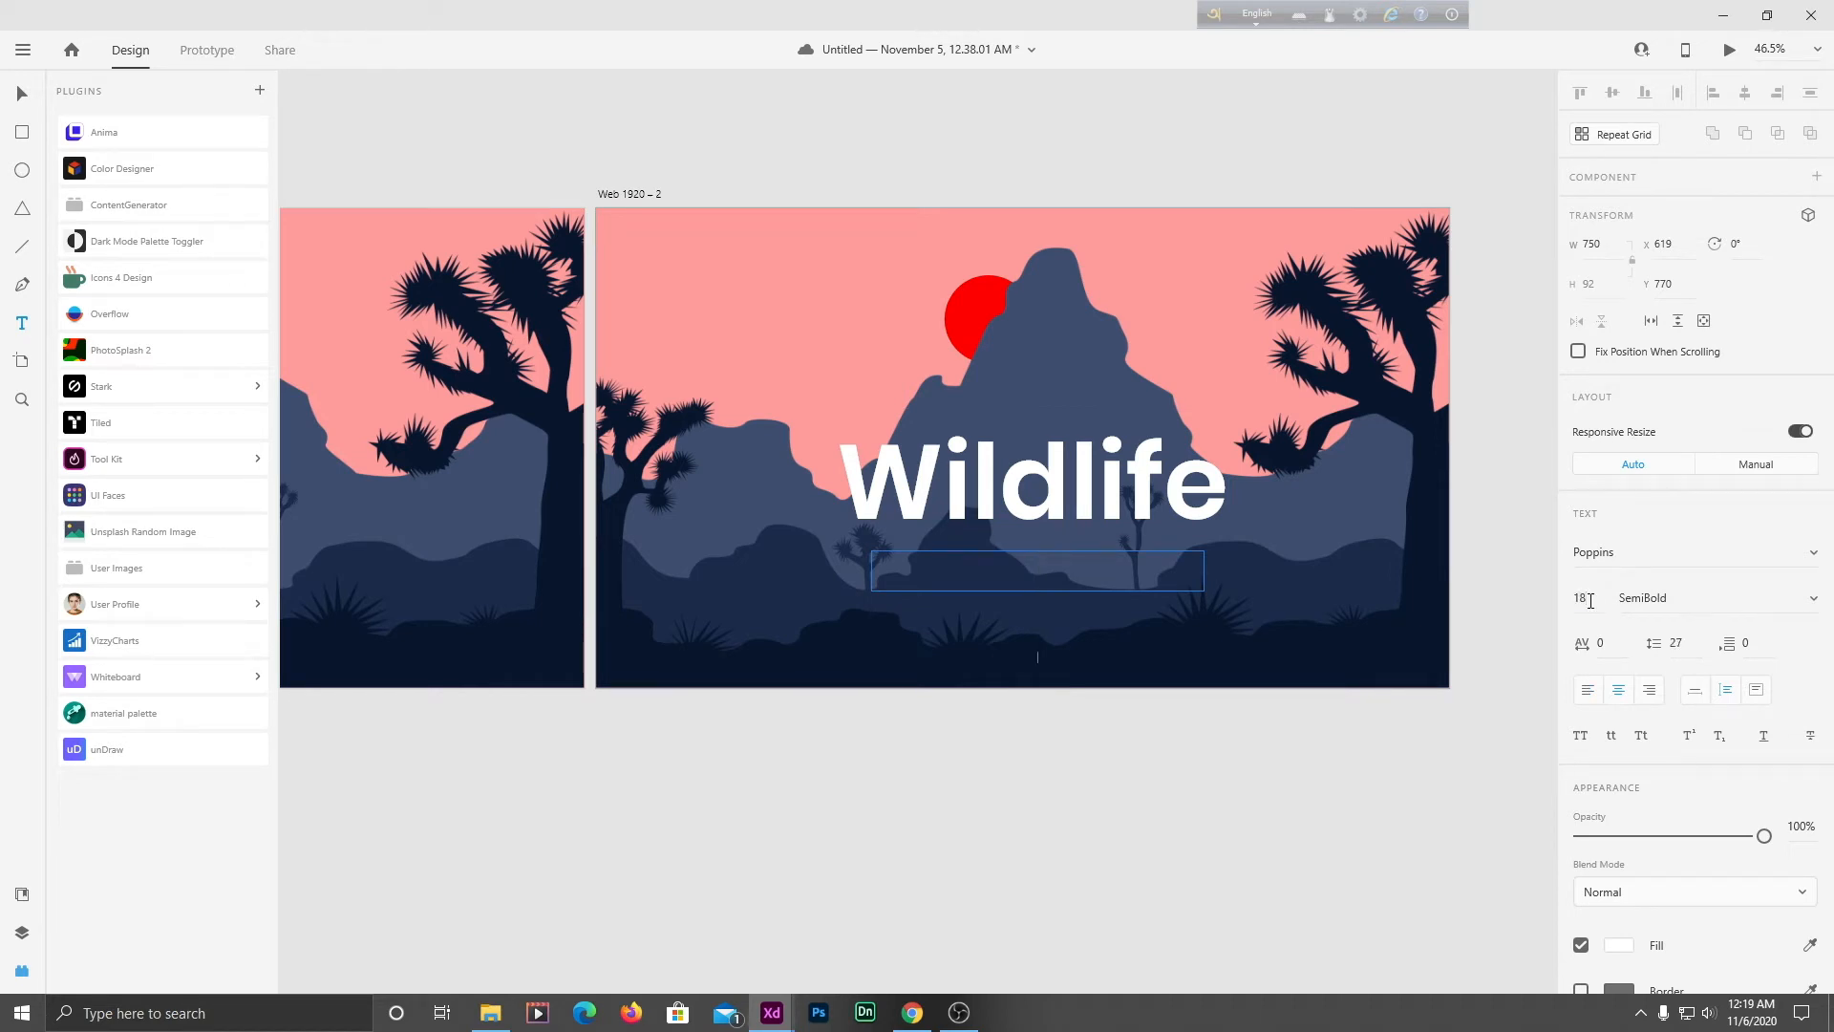
click(1679, 643)
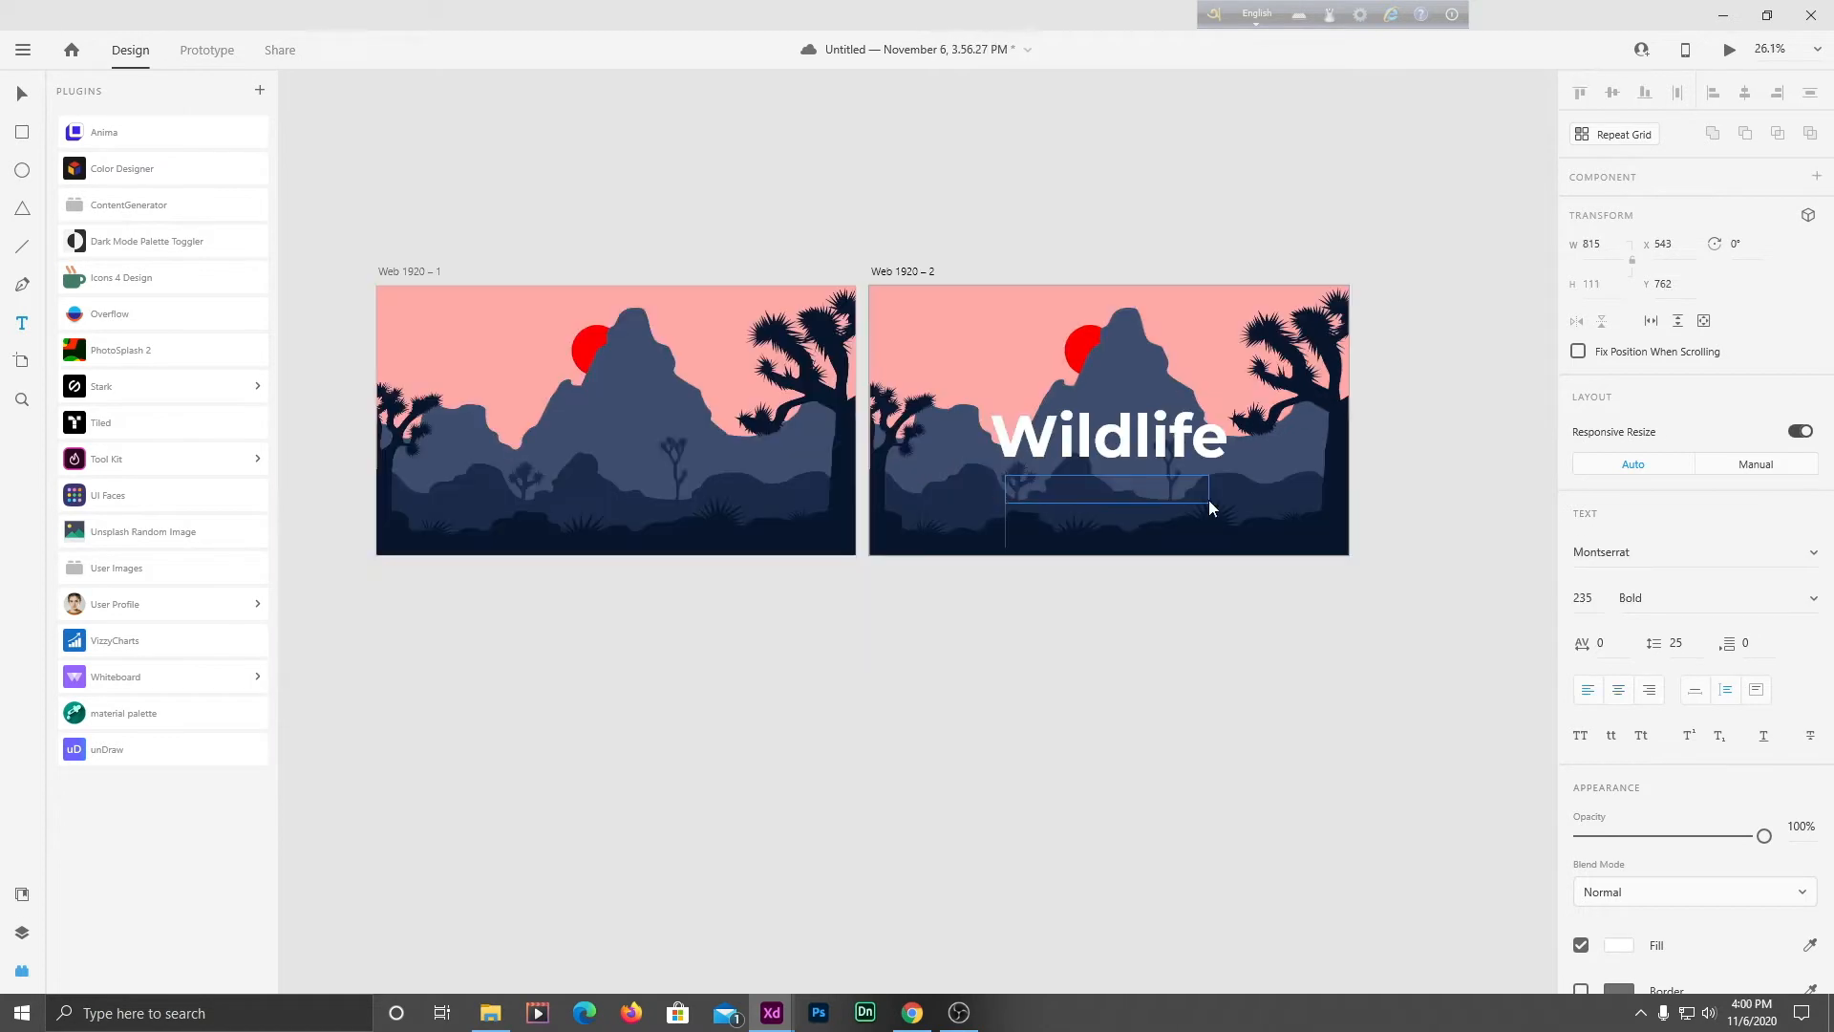
Enter a placeholder "g" in the text box beneath the title and set its font size to 18.
text(g)
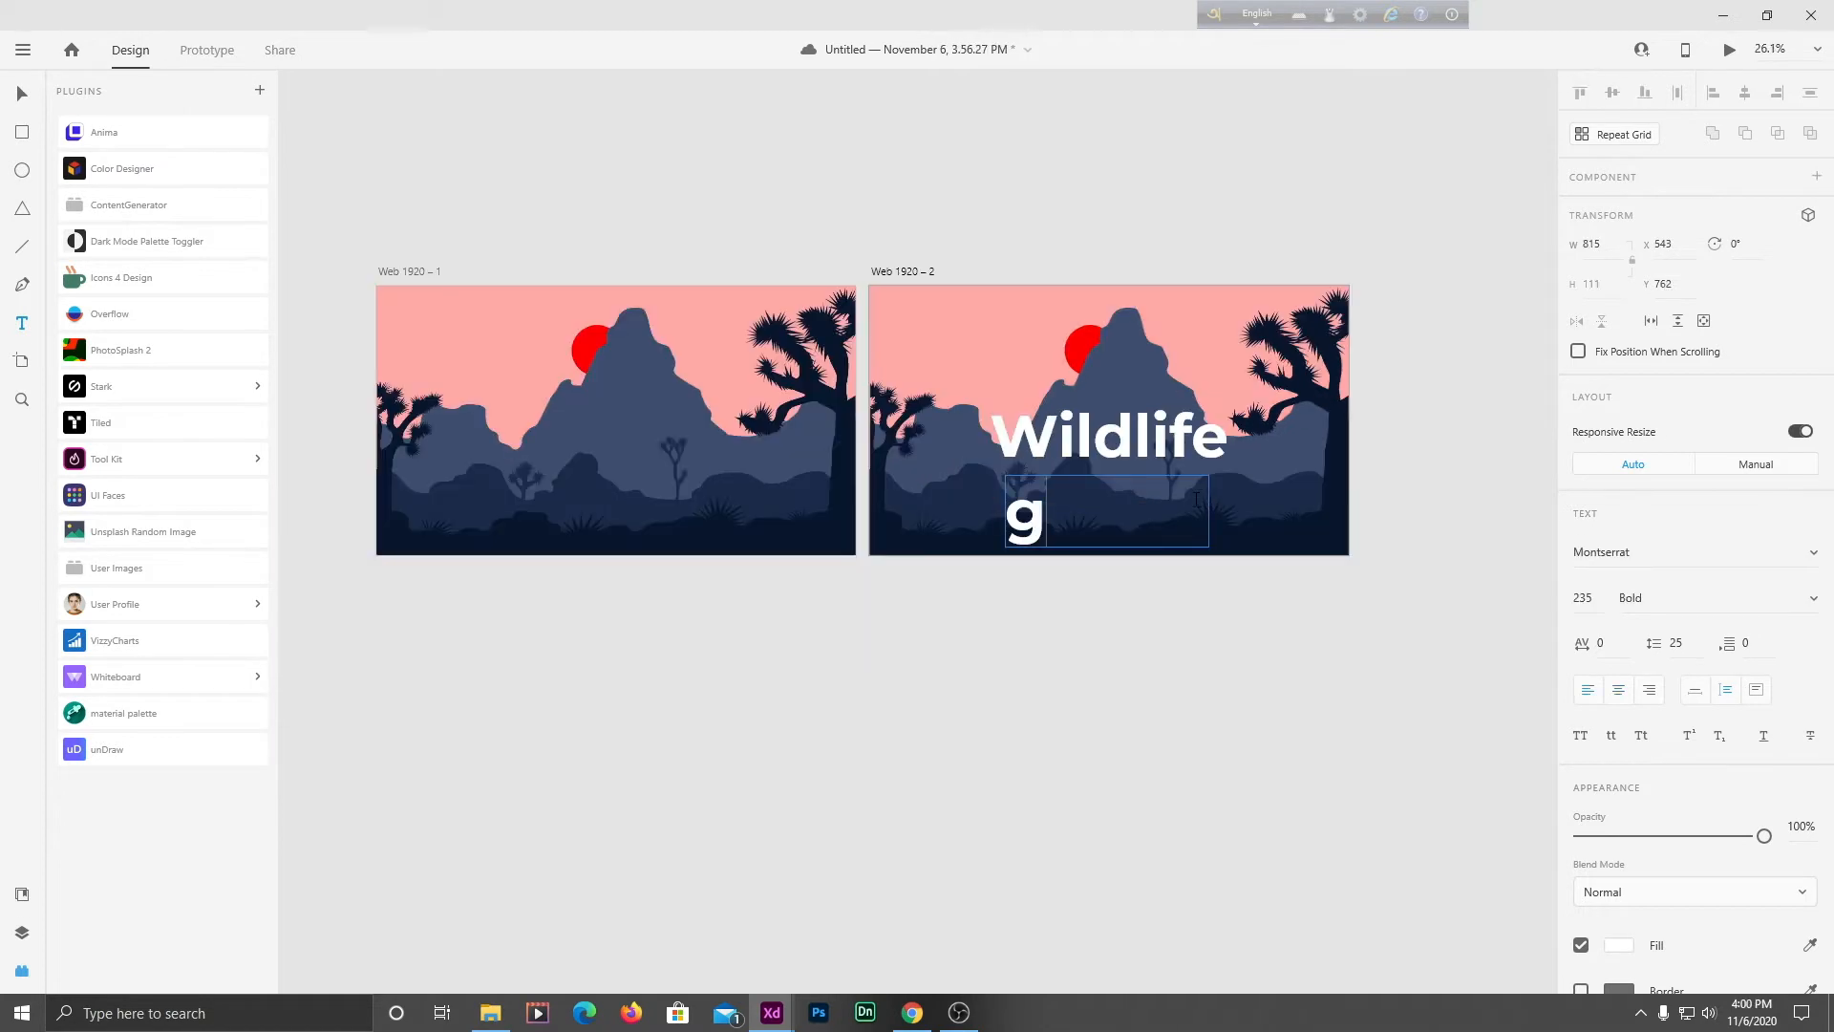
click(1597, 600)
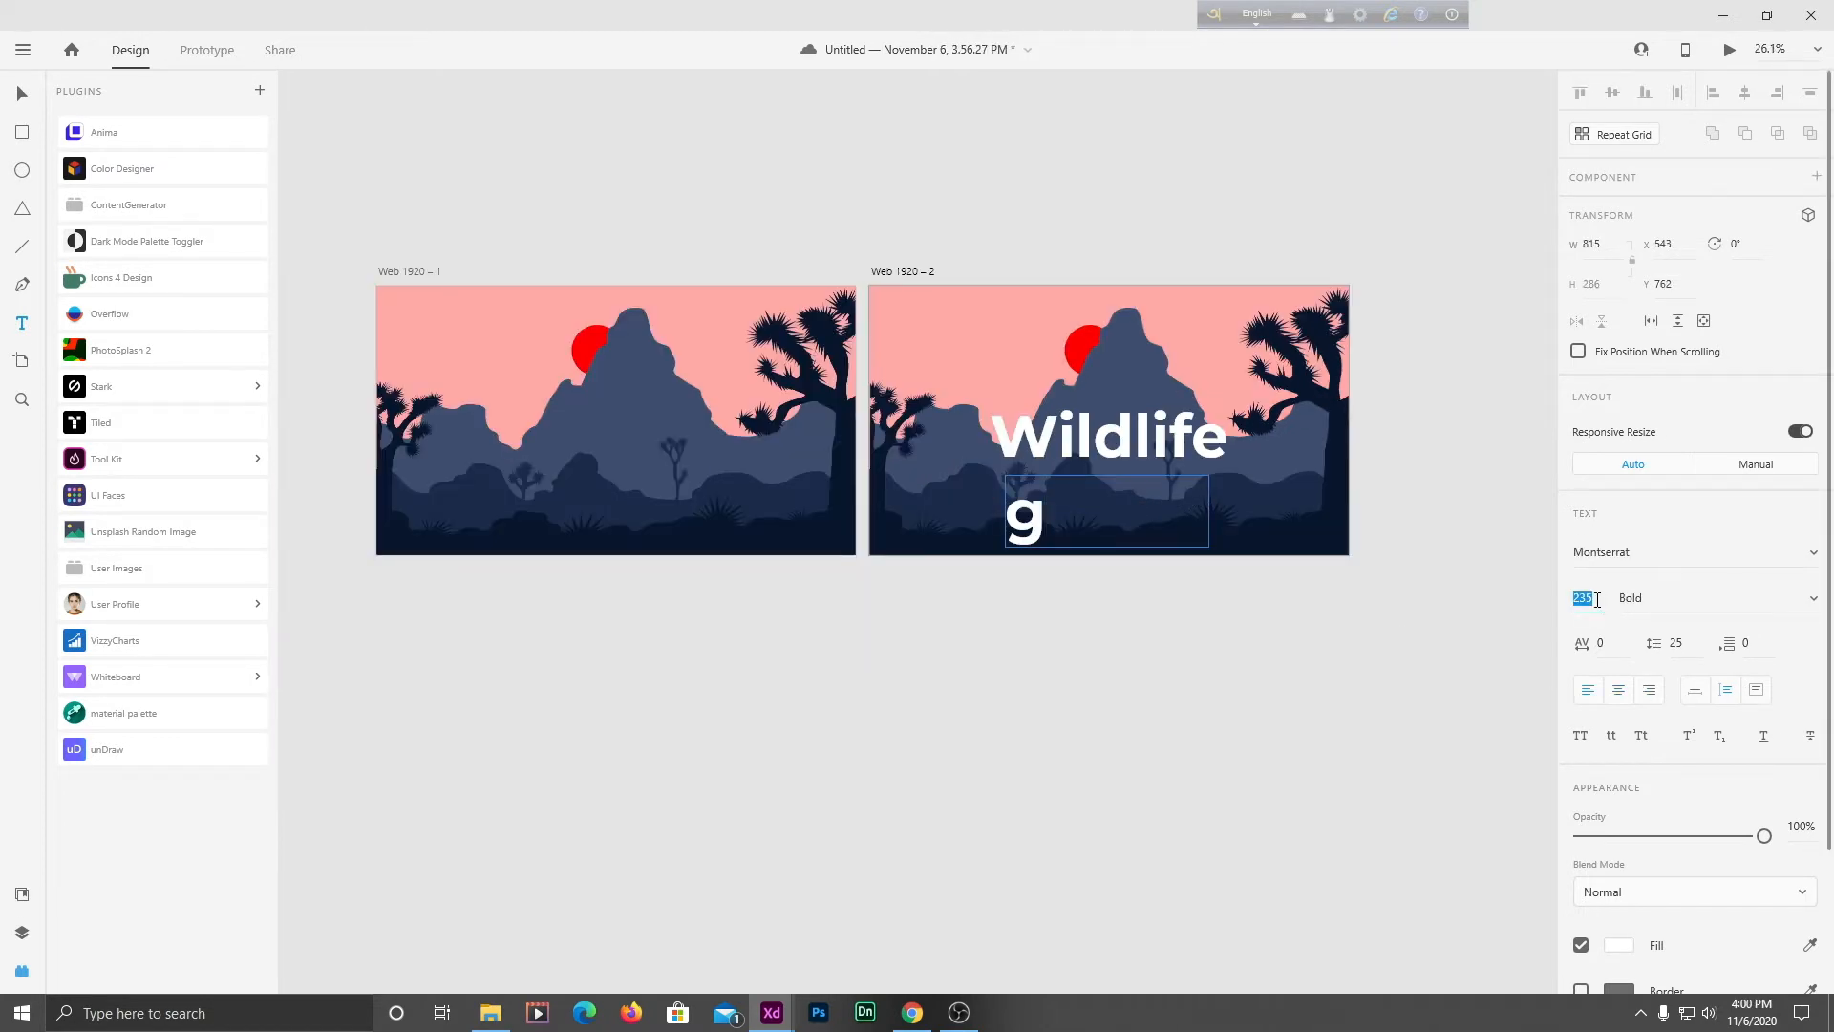
text(18)
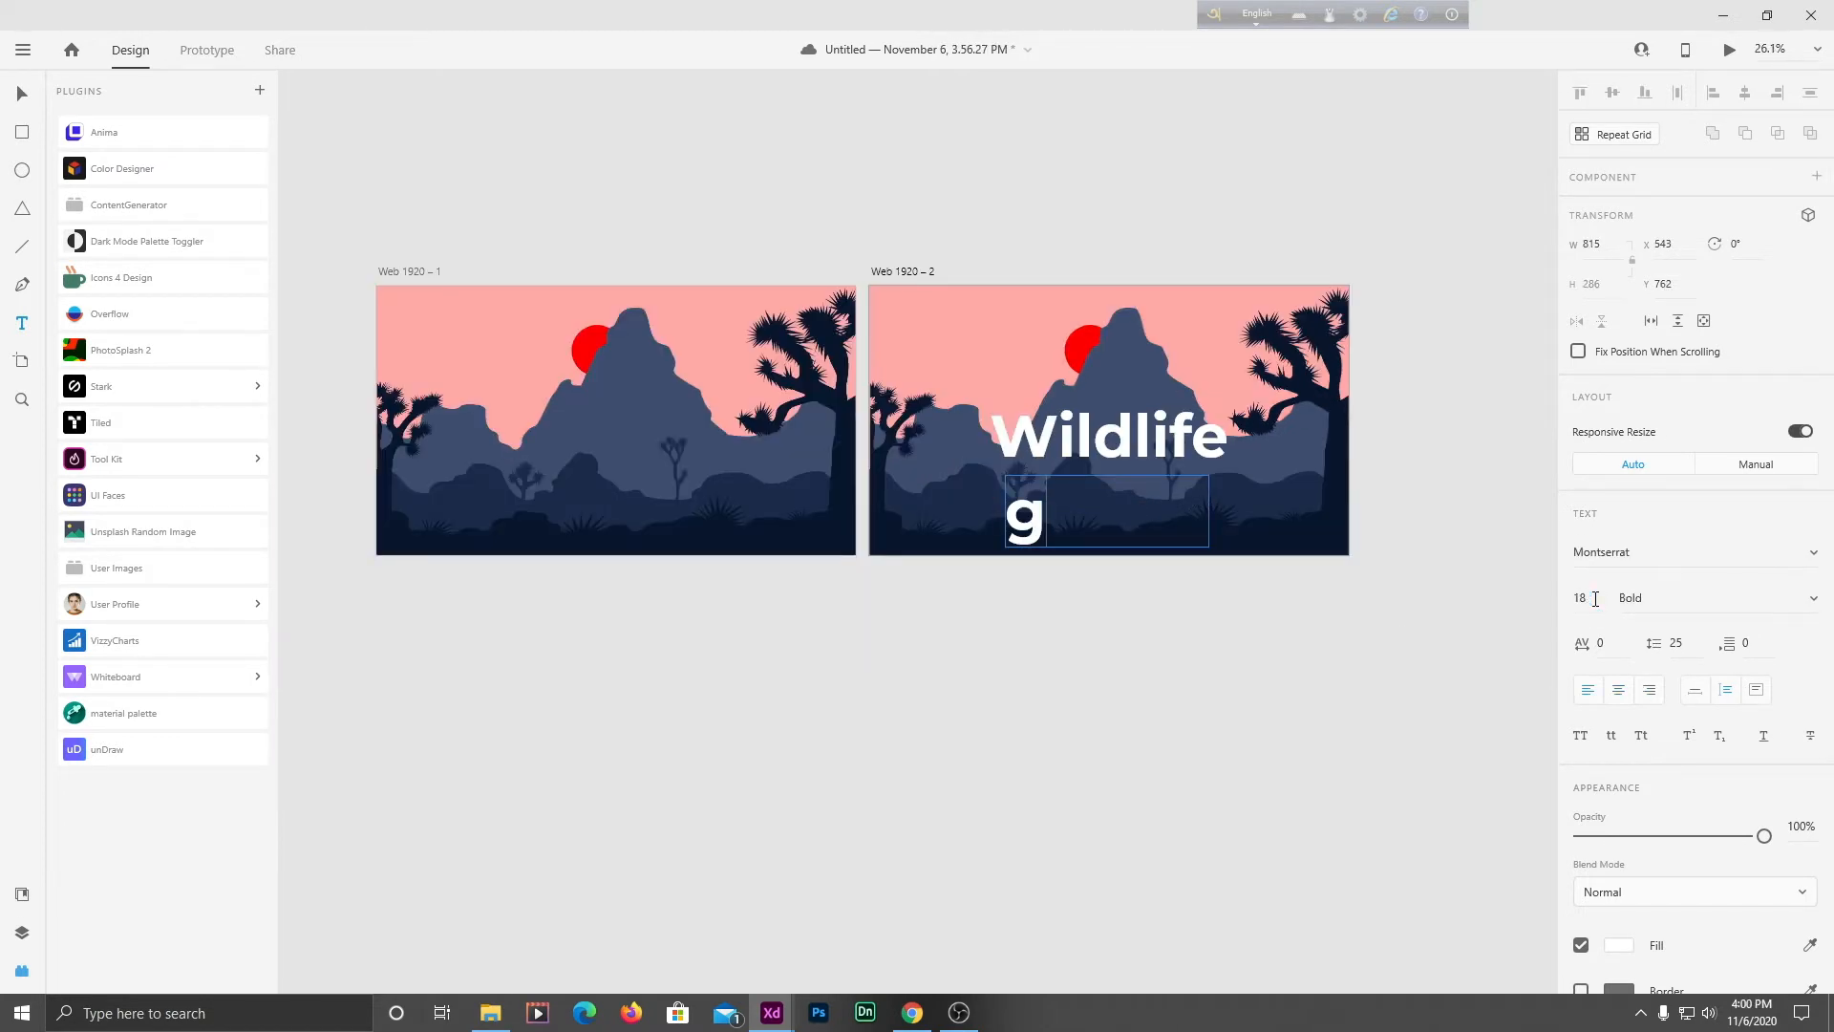
click(1212, 719)
key(ctrl+z)
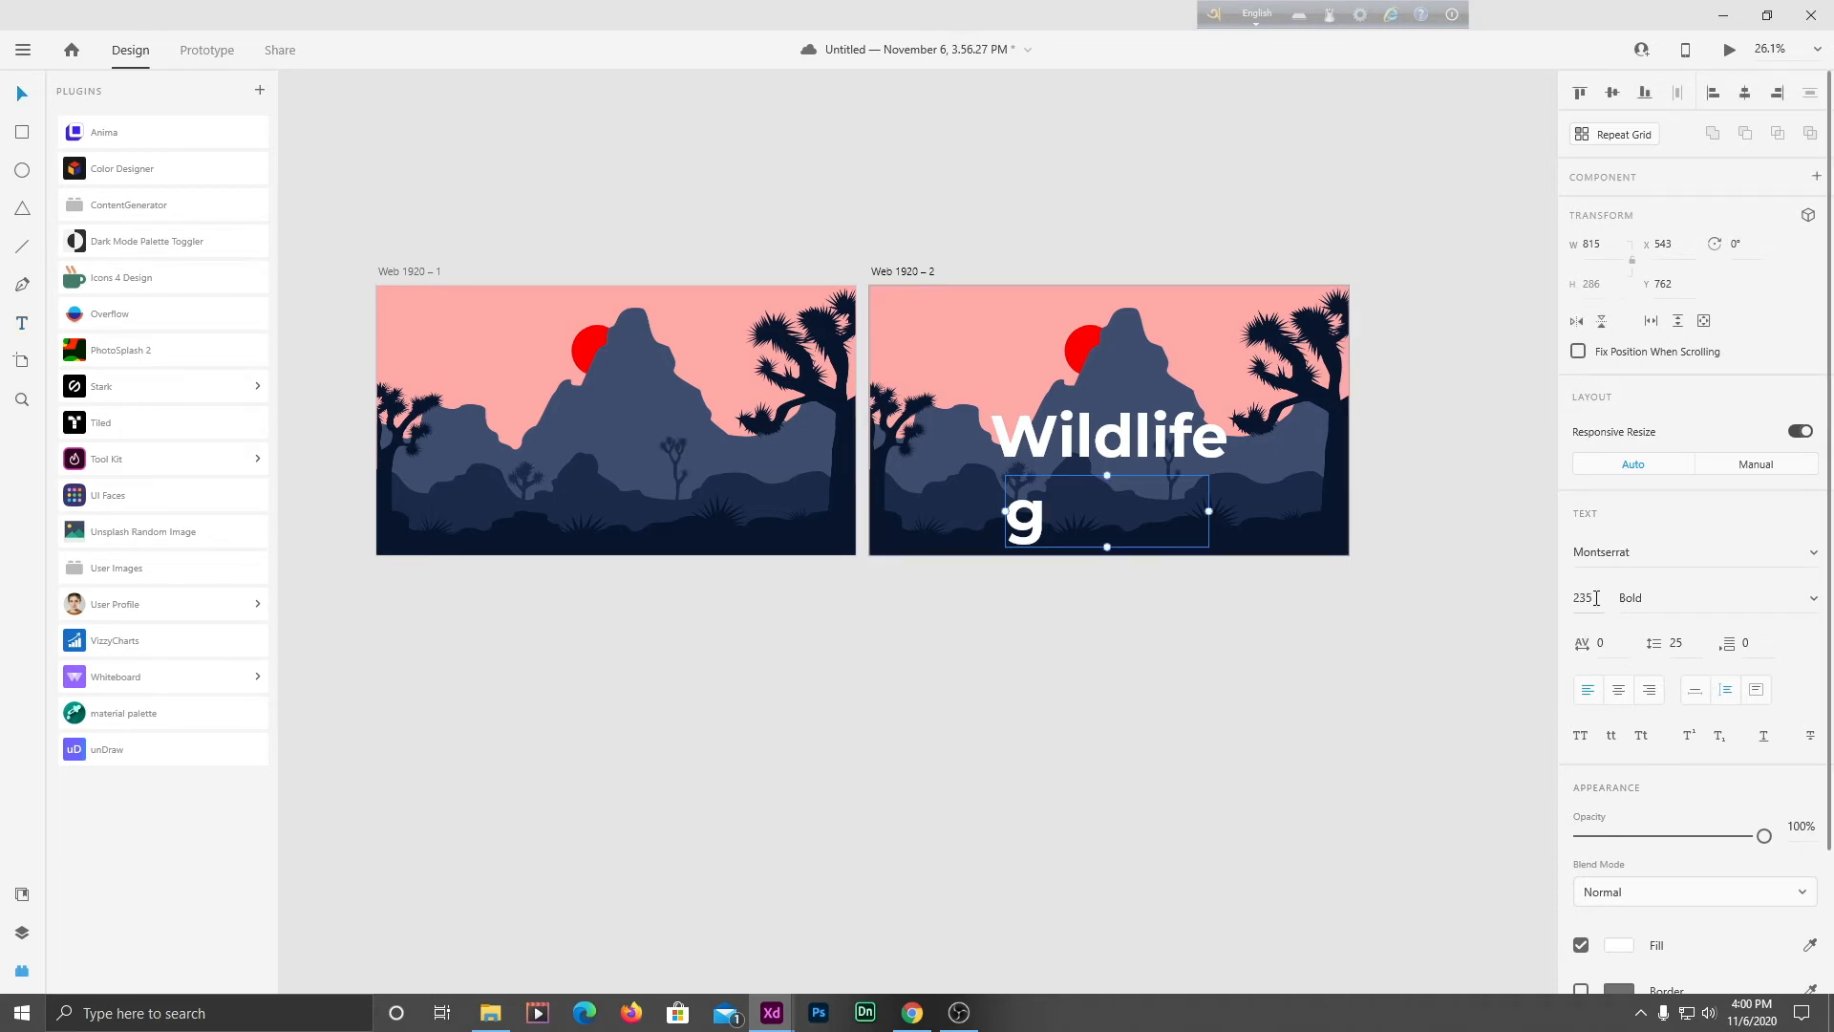
click(1596, 598)
text(18)
key(Return)
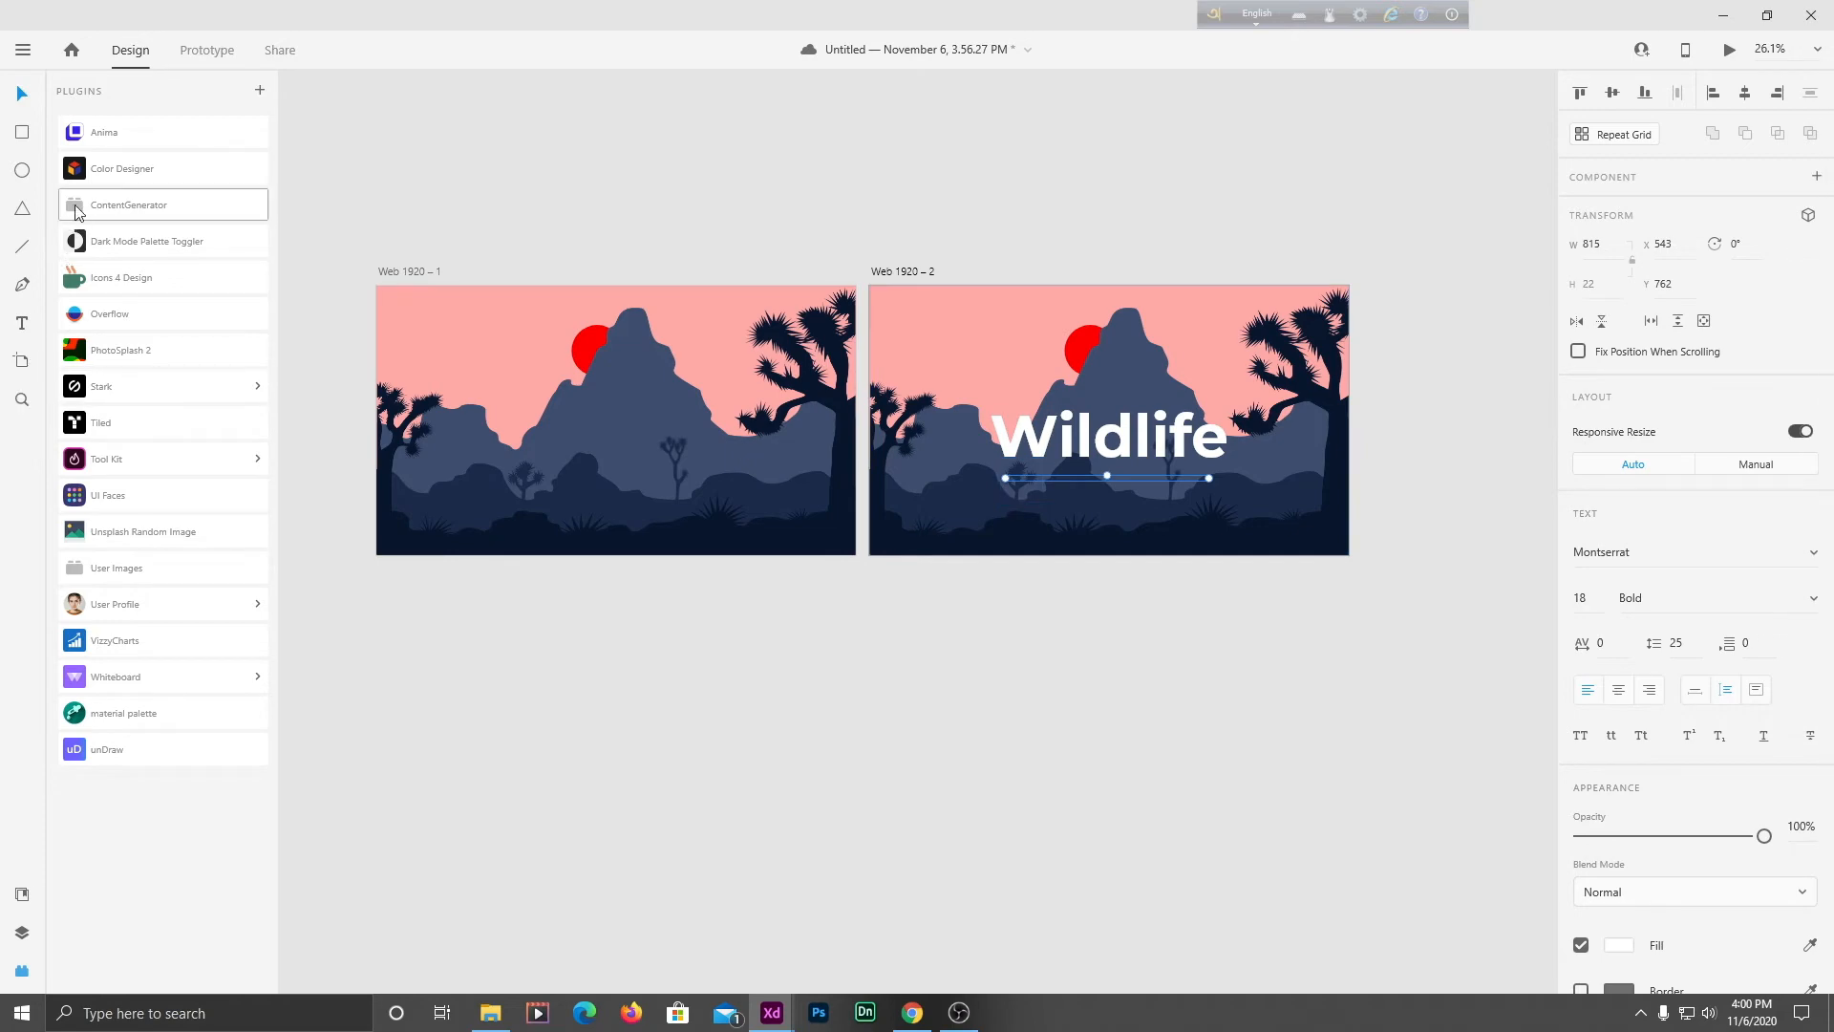
Fill the small text box with lorem ipsum using the ContentGenerator plugin.
click(129, 204)
click(750, 623)
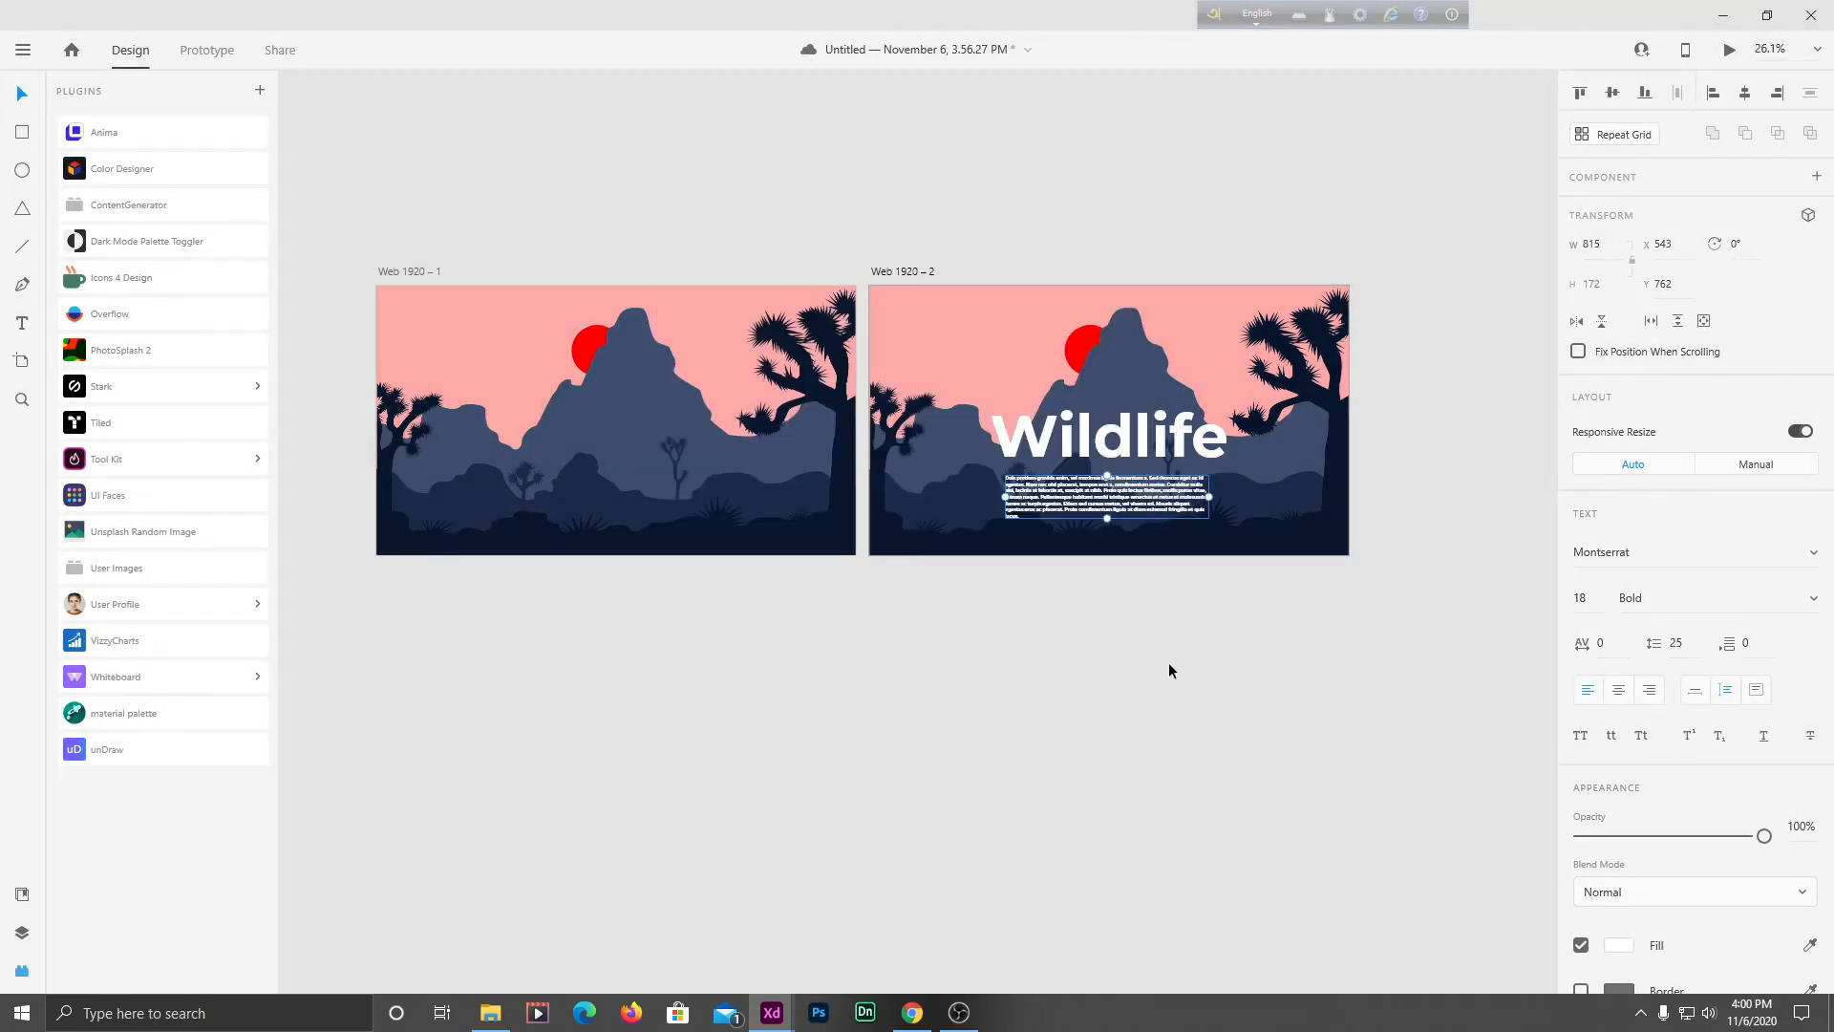
click(1168, 662)
Shorten the lorem ipsum paragraph by deleting everything after "tempus erat a,".
scroll(1161, 495, up, 5)
double_click(1036, 510)
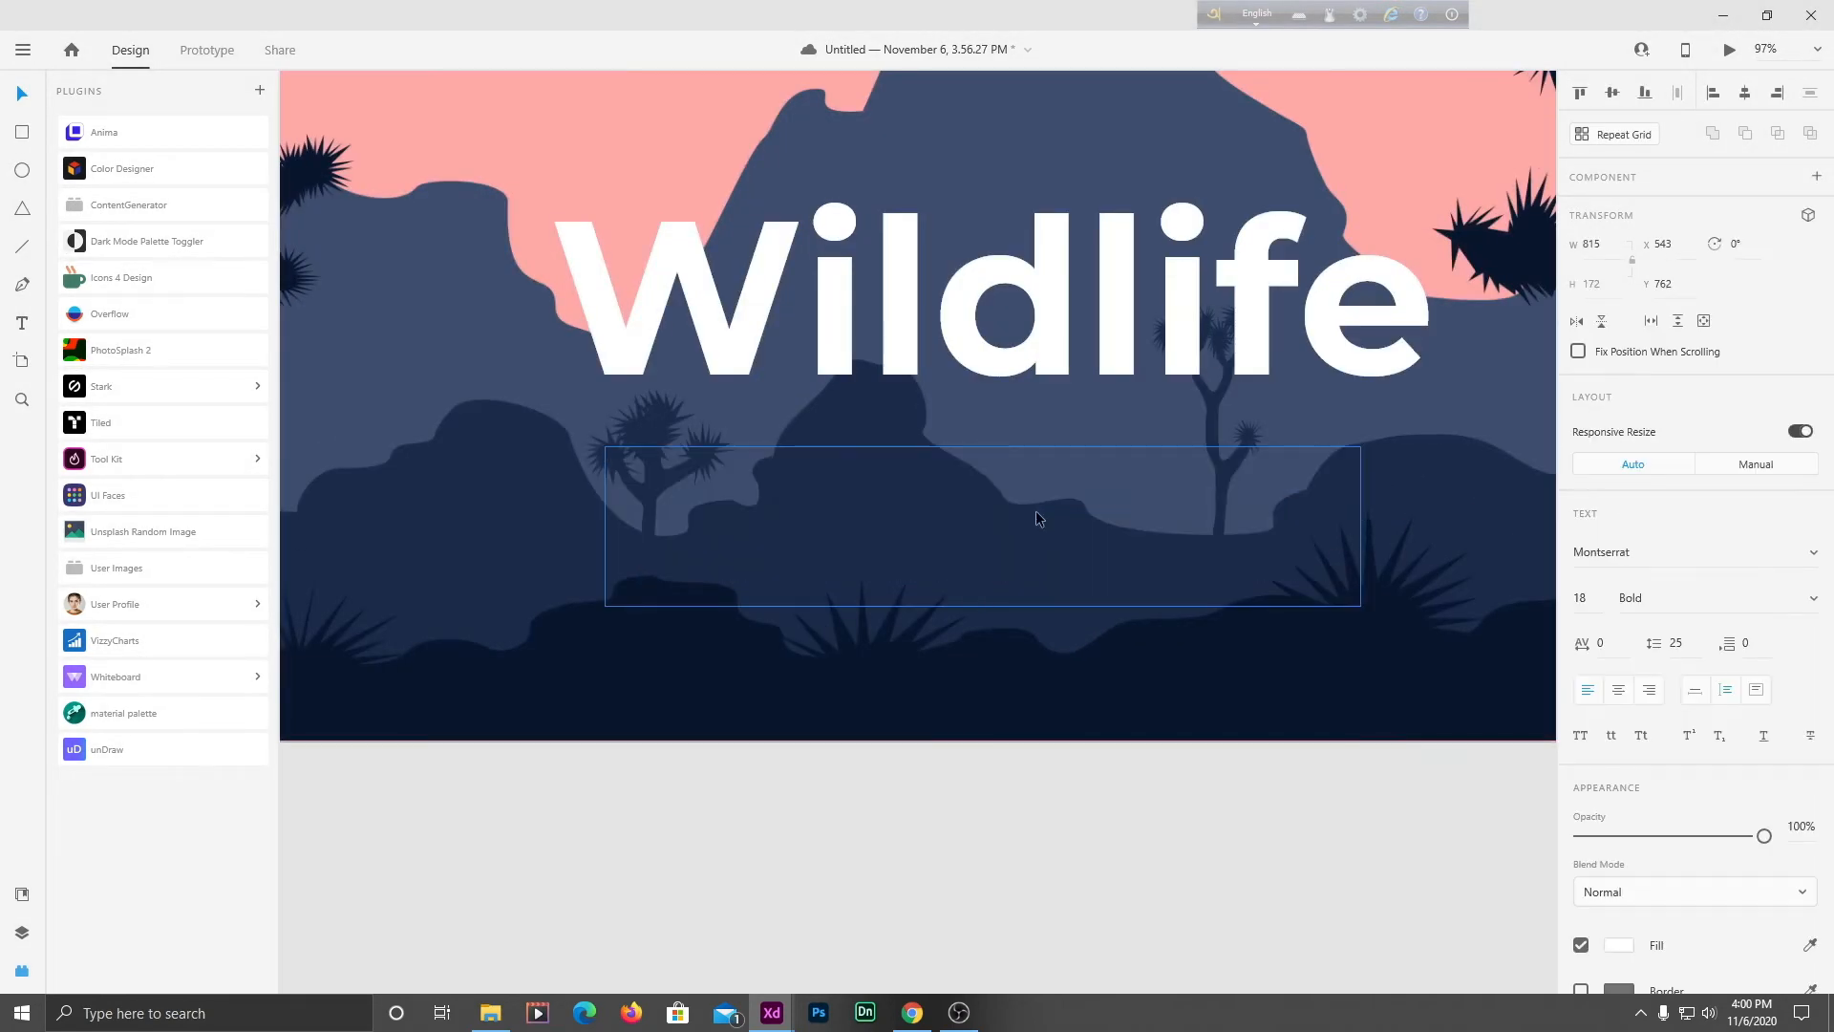
drag(1011, 479, 1356, 696)
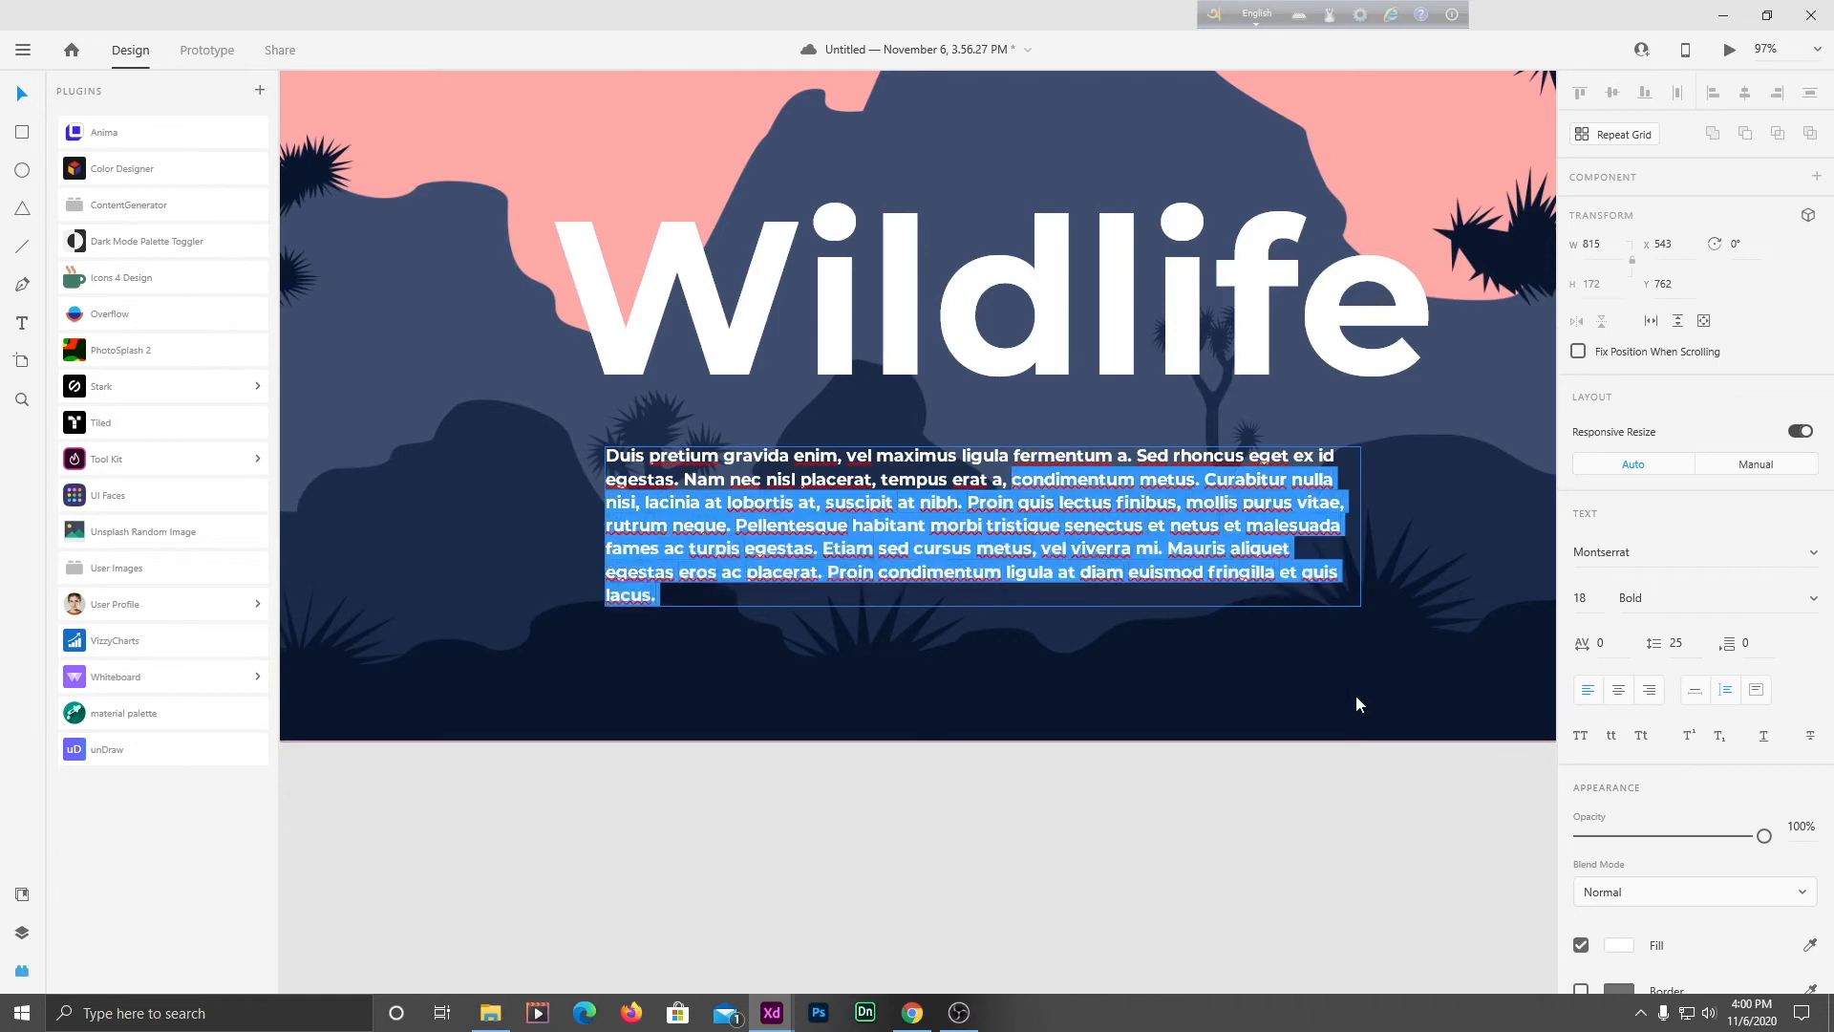
key(BackSpace)
key(Escape)
scroll(955, 608, down, 3)
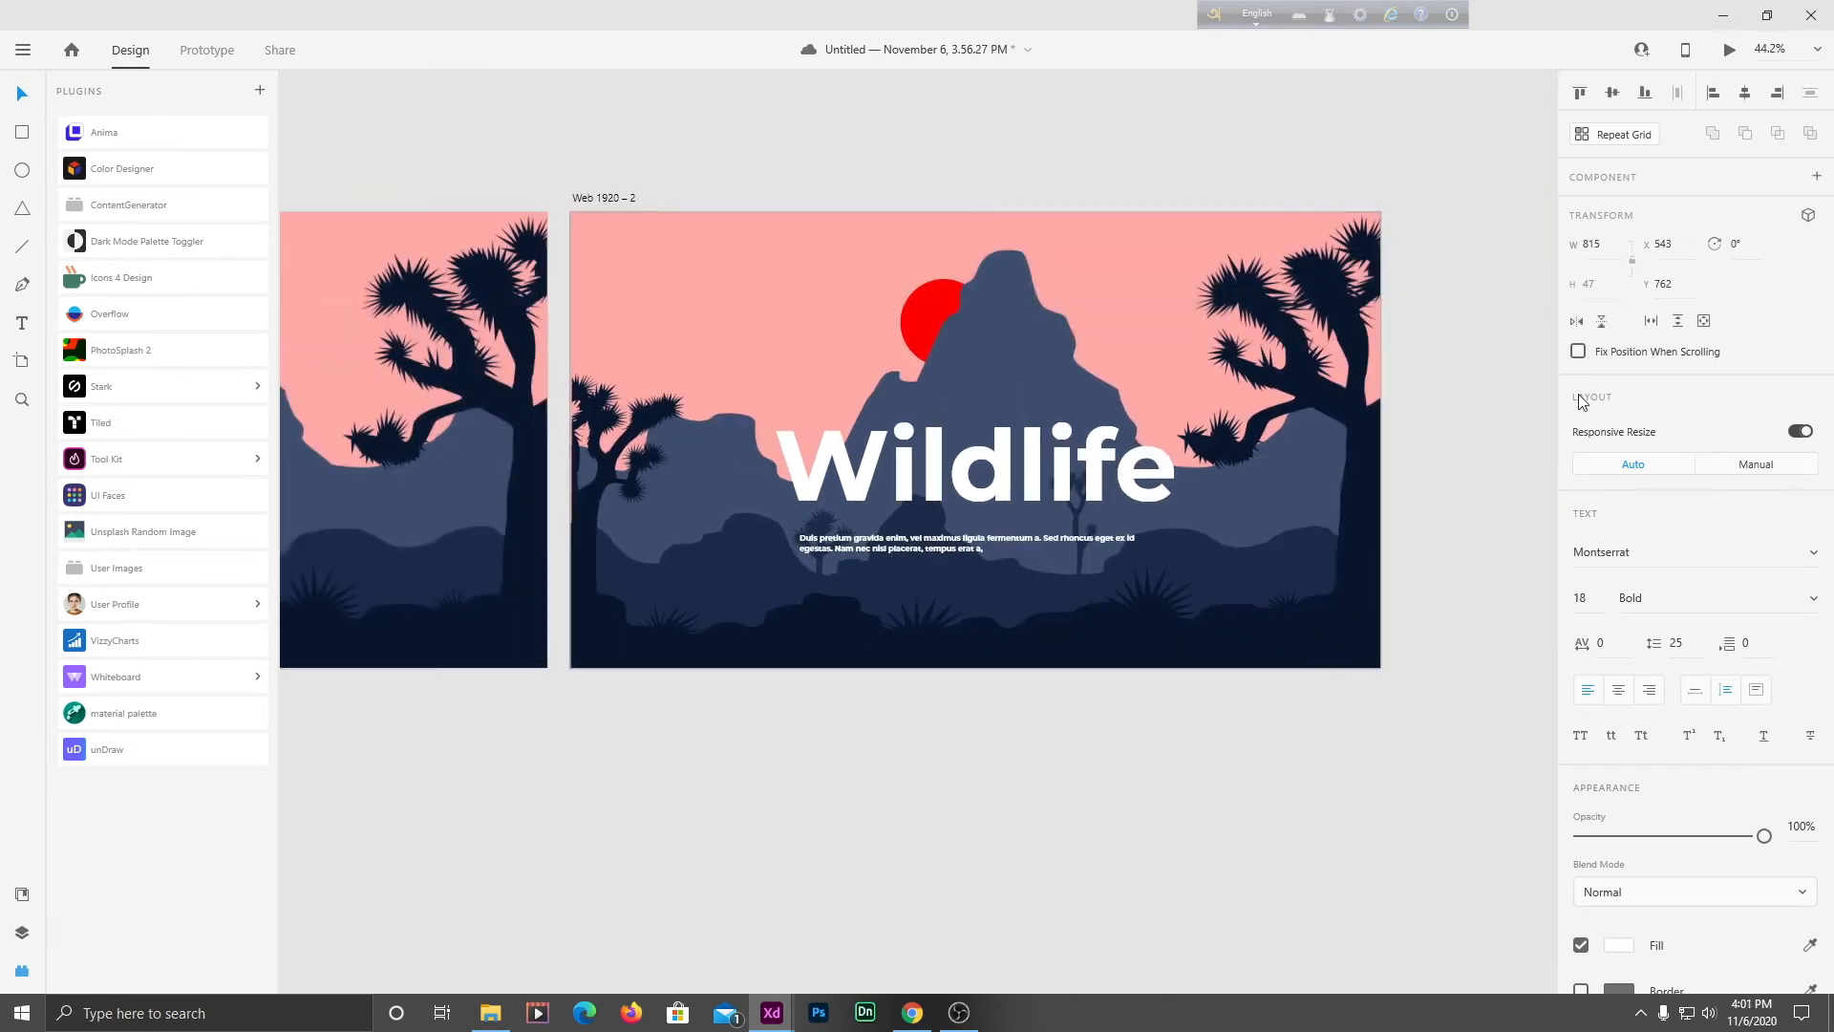
Centre the paragraph box horizontally on the artboard, centre-align its text and set the font weight to SemiBold.
click(1745, 92)
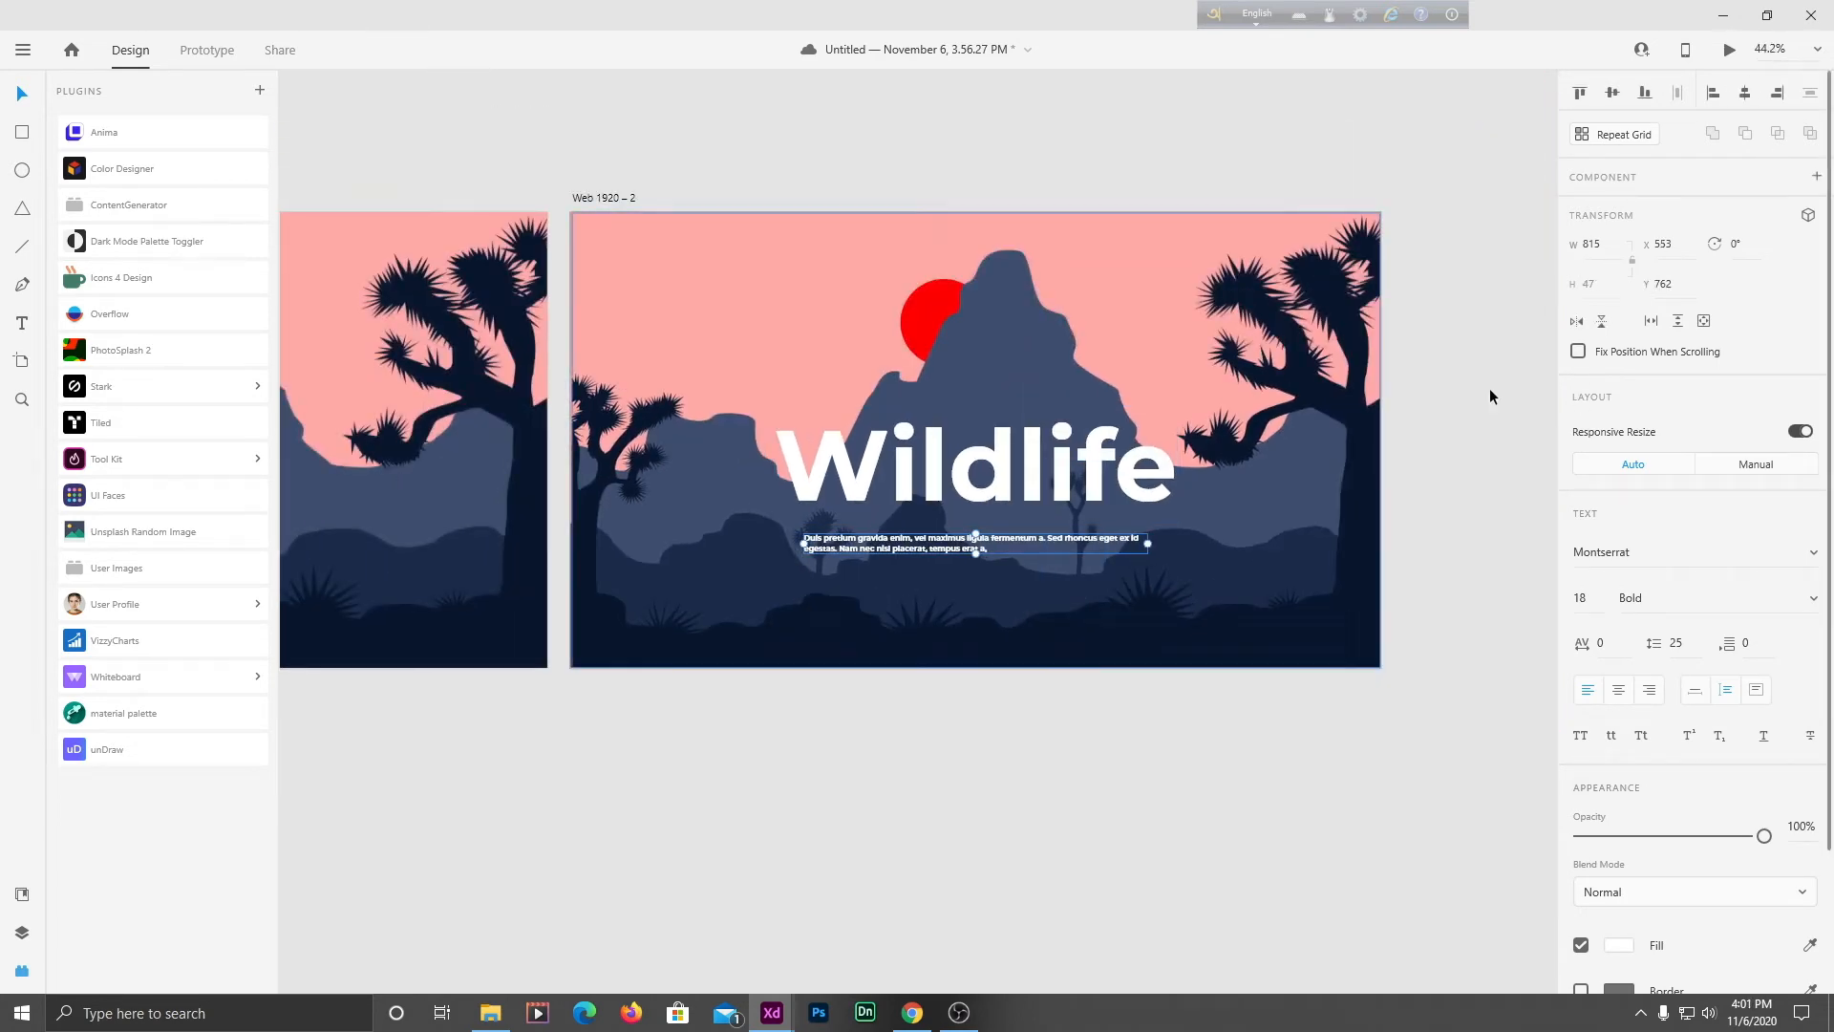
click(1621, 692)
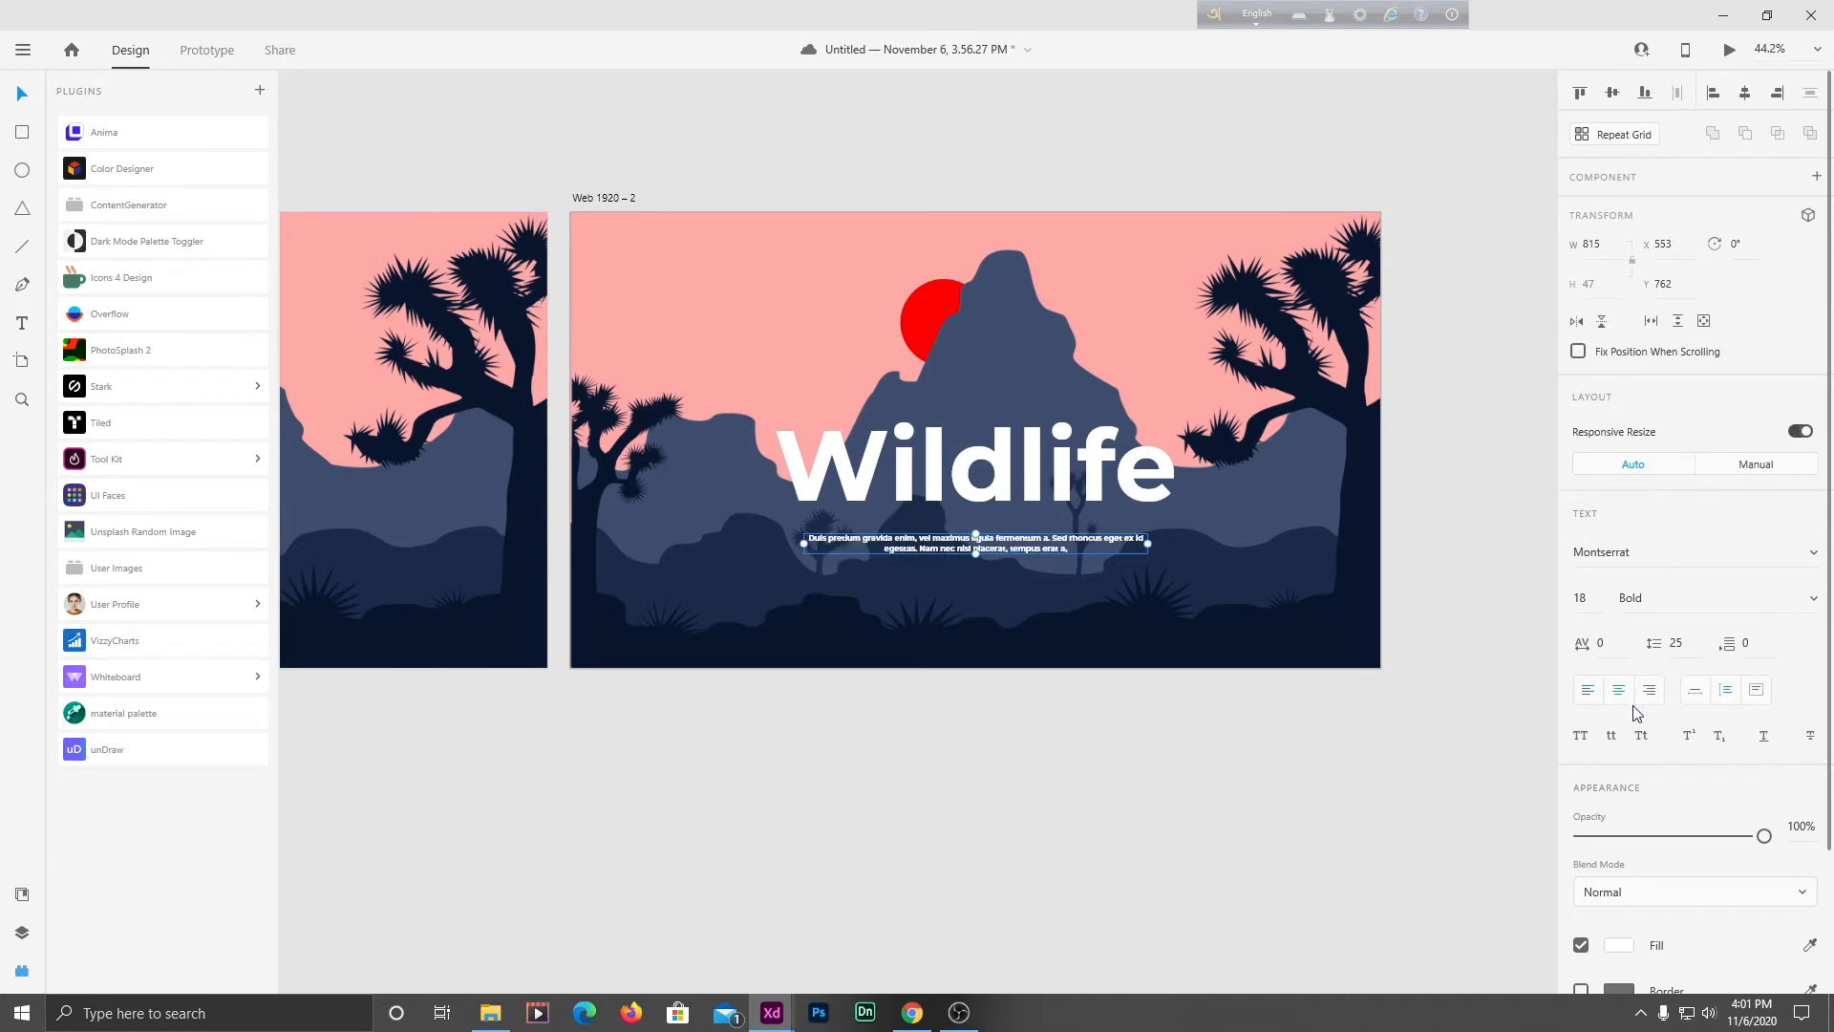
click(1684, 597)
text(Semi)
key(Return)
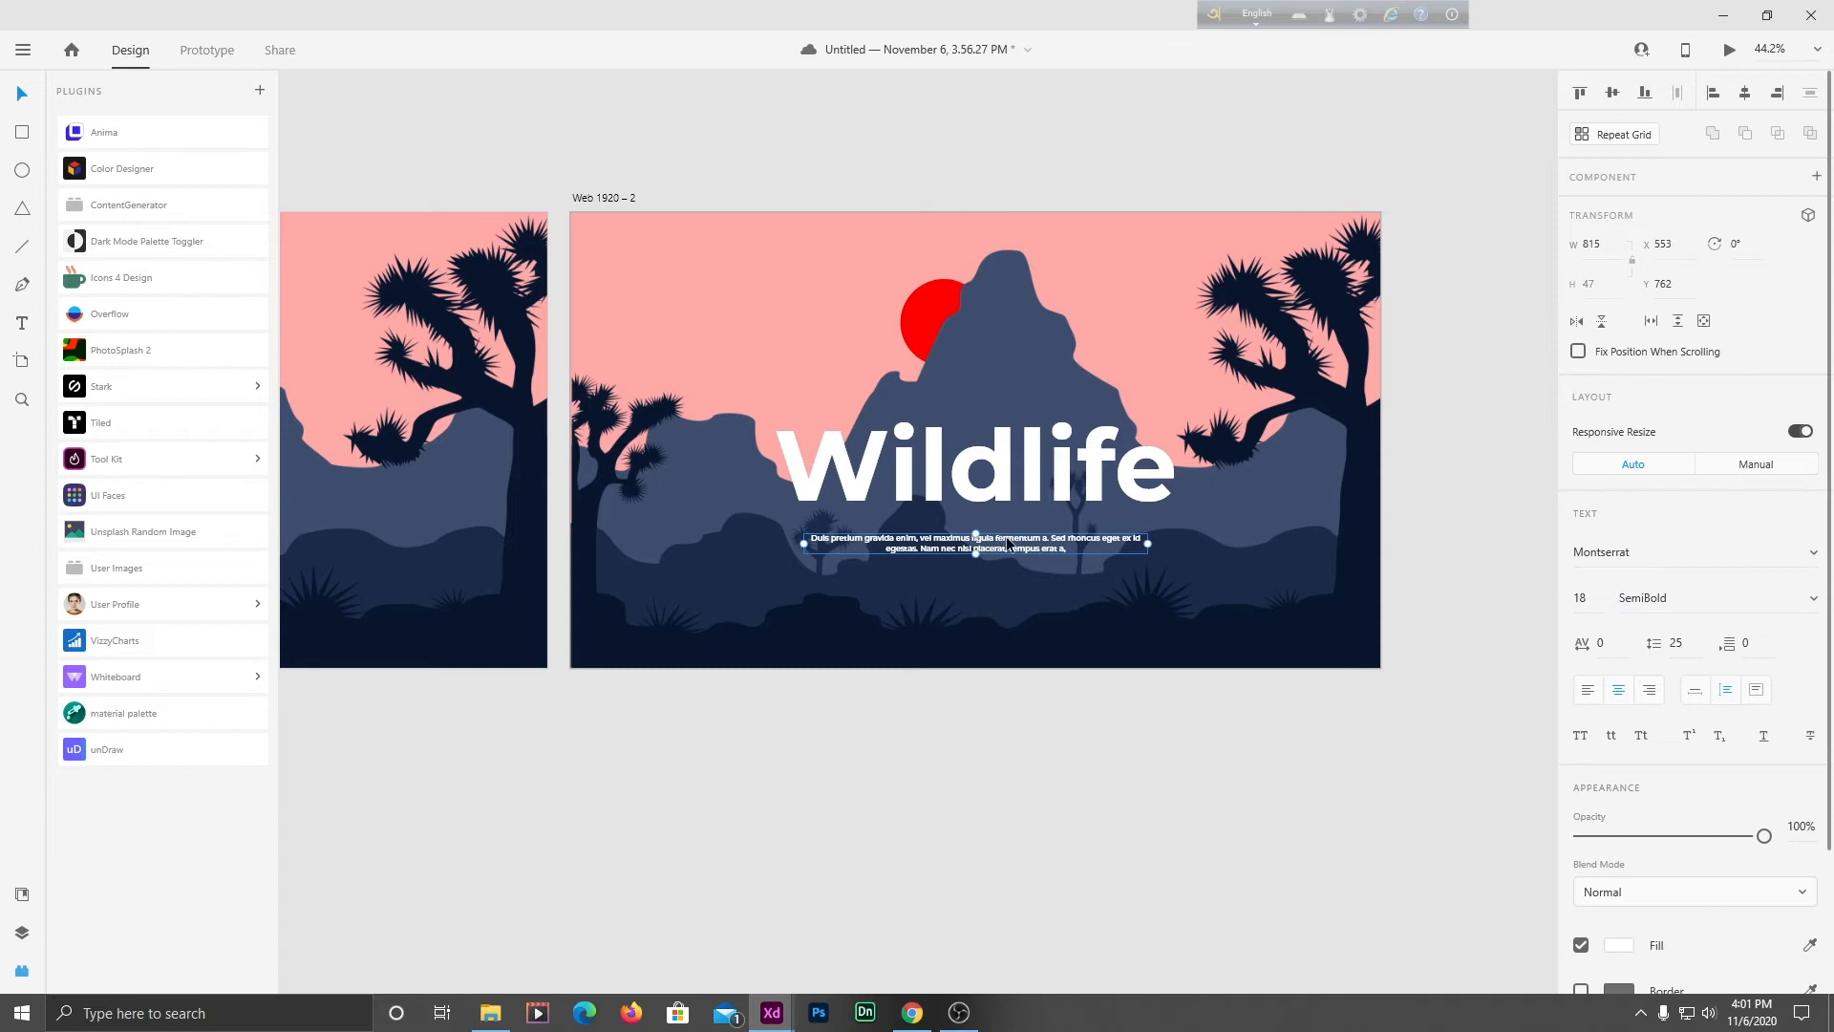
Move the paragraph closer beneath the "Wildlife" title, to about Y 734.
shift+click(1075, 473)
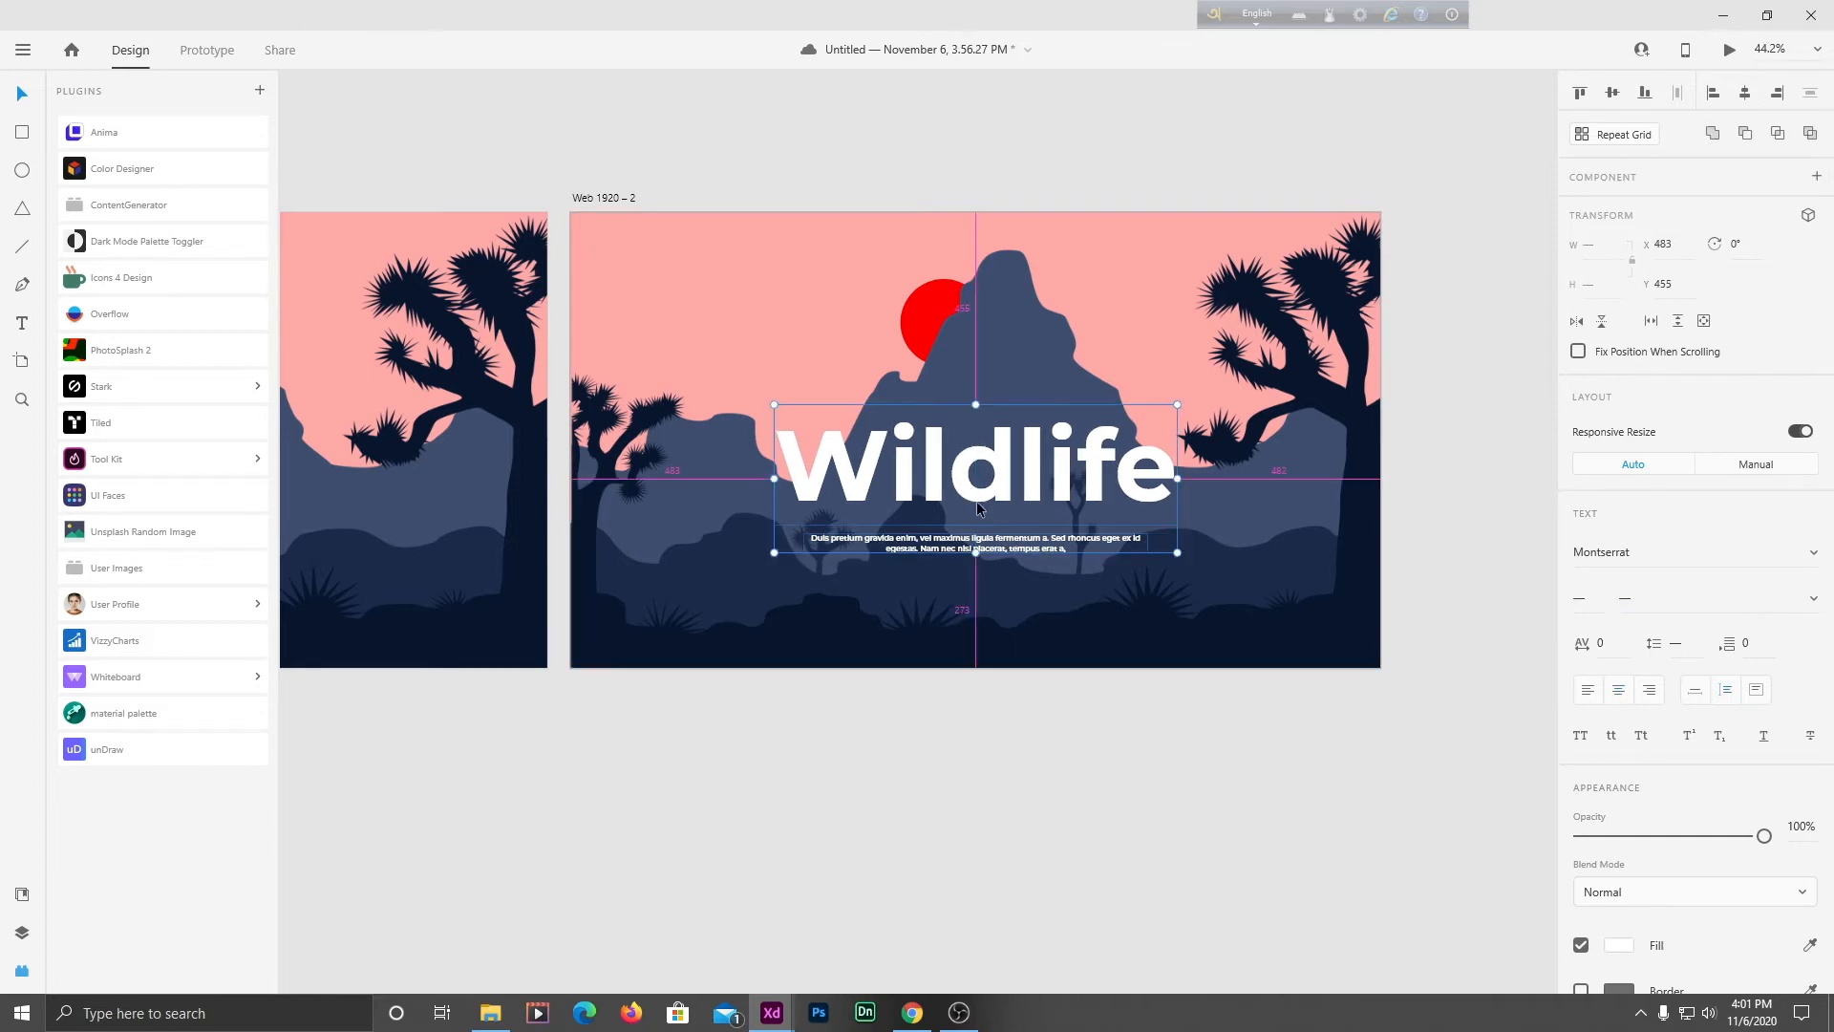
click(1123, 800)
drag(1003, 541, 1003, 530)
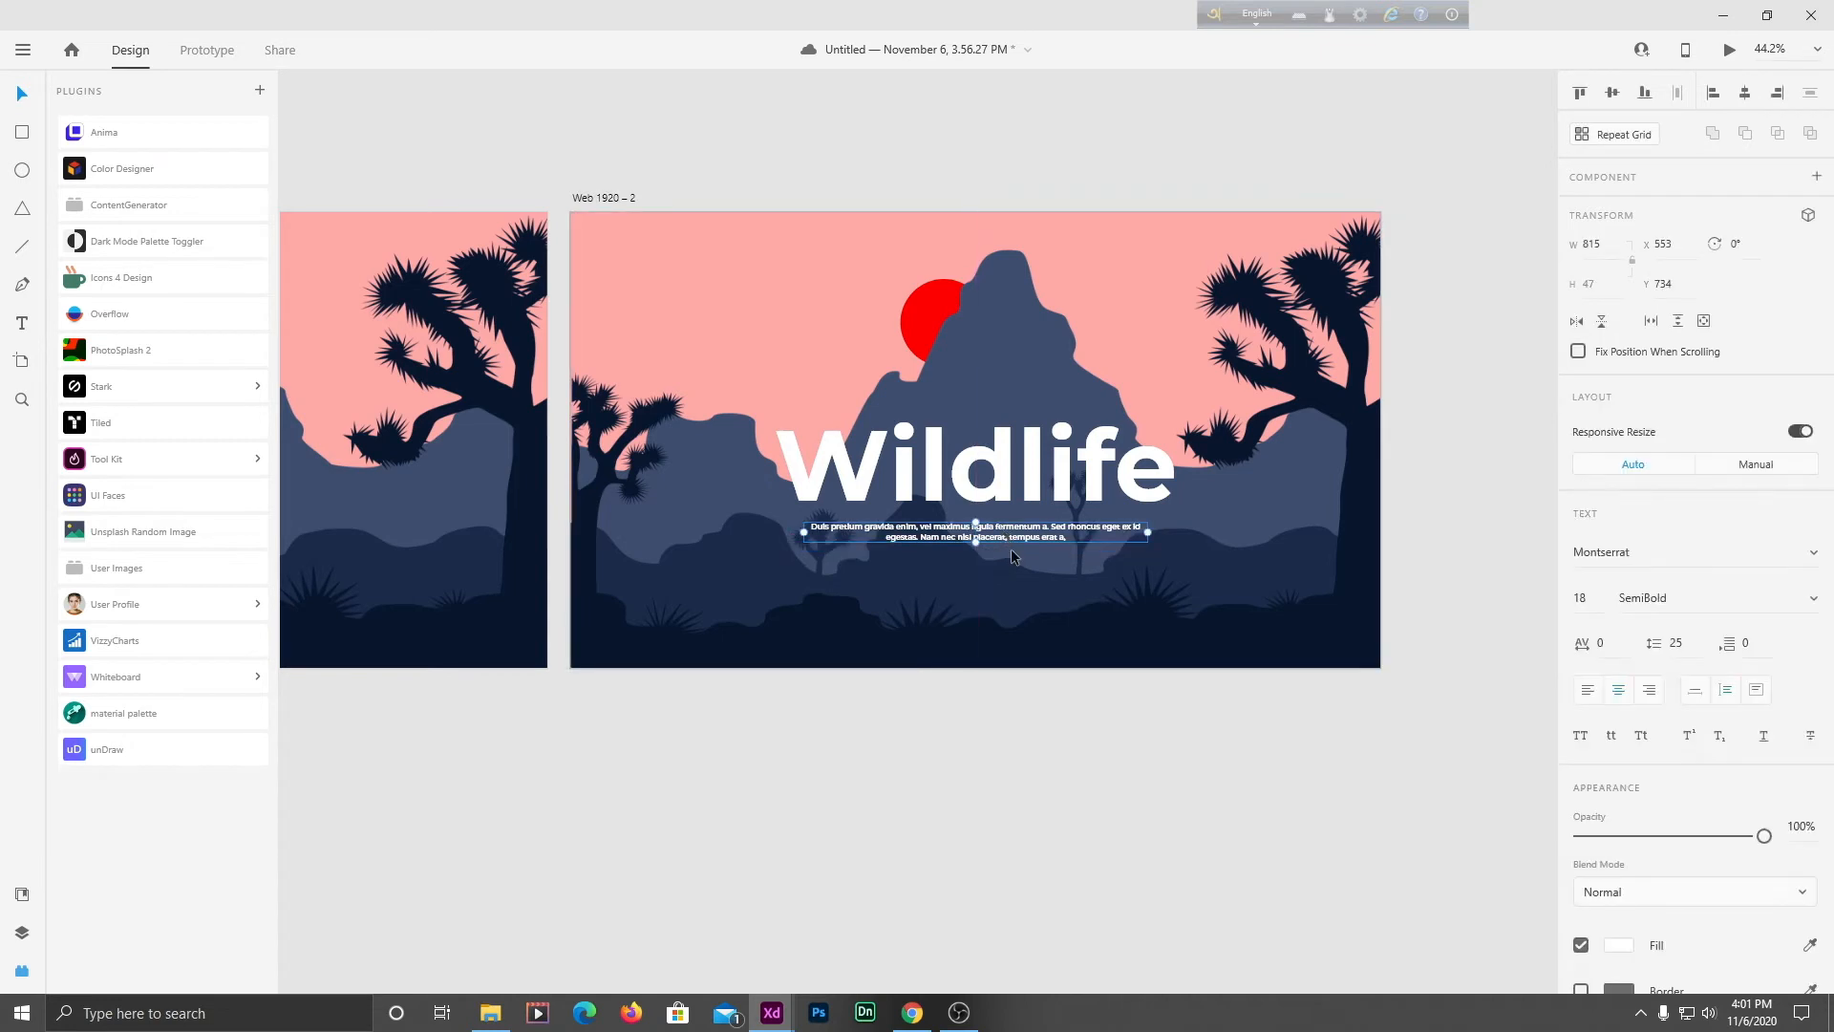
click(998, 750)
Draw a button rectangle about 210 px wide and 68 px high below the paragraph.
click(22, 132)
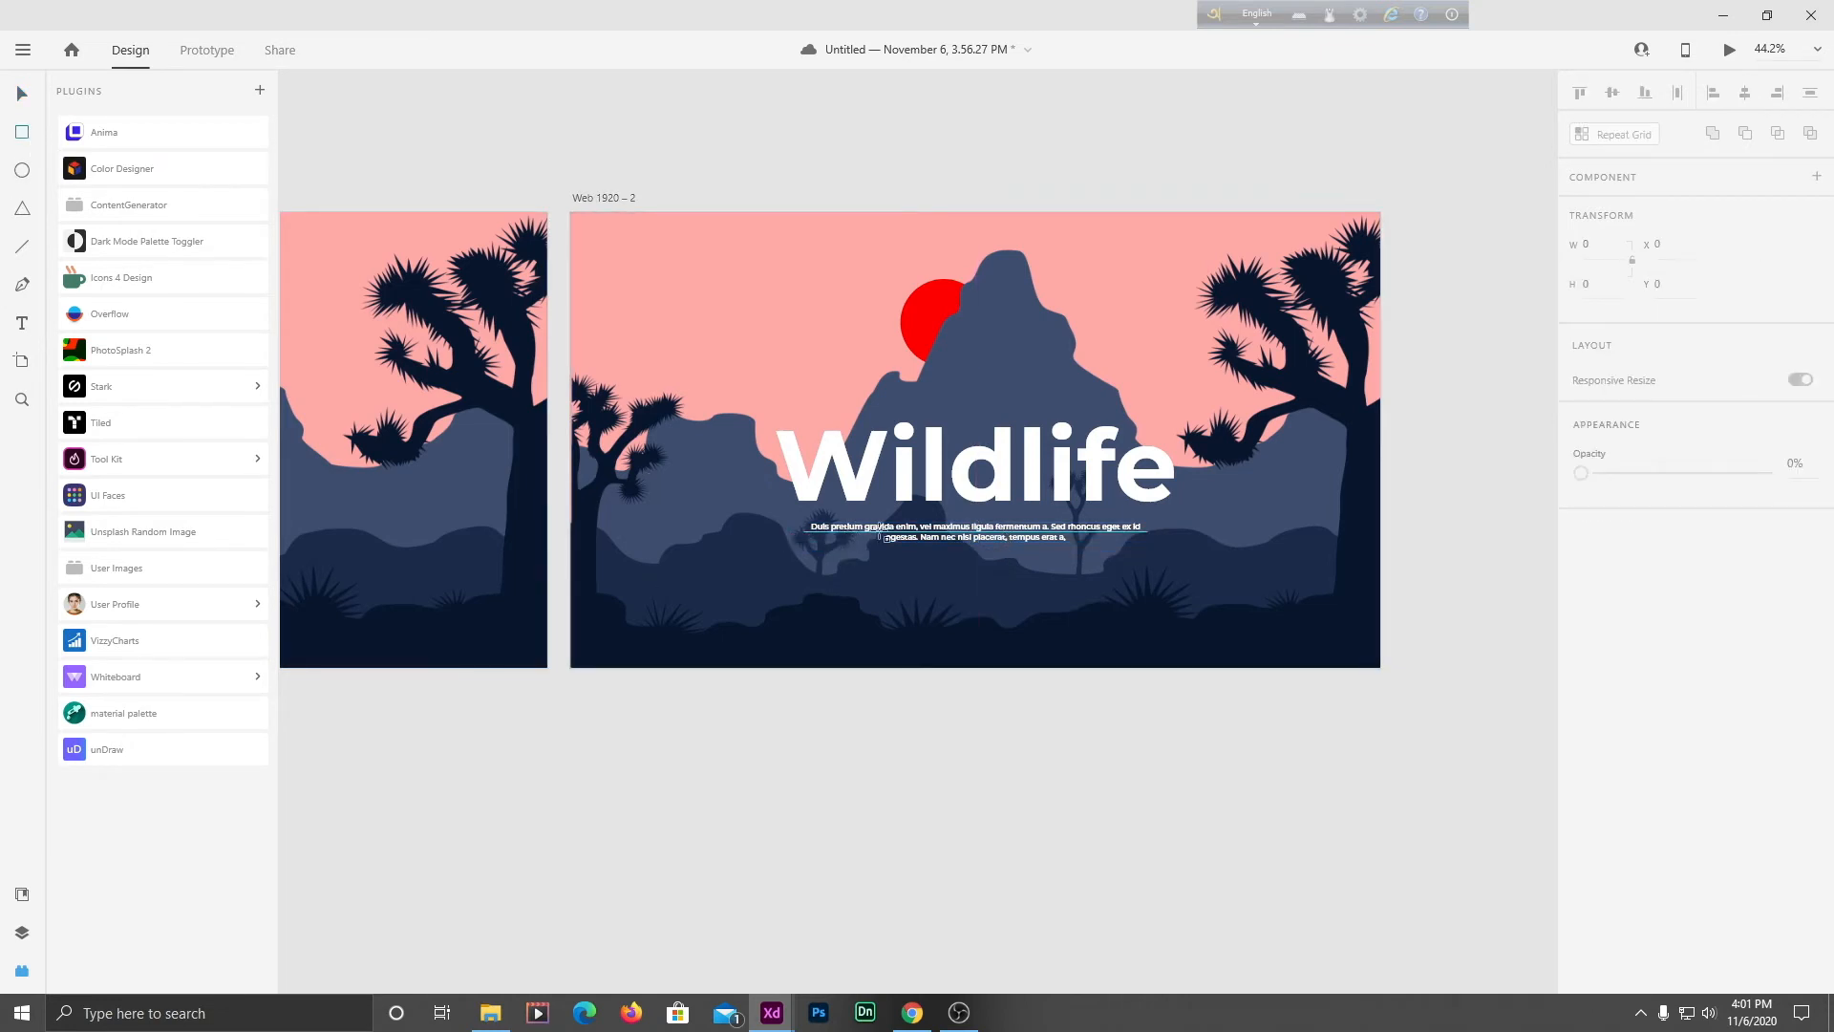
drag(944, 570, 1035, 599)
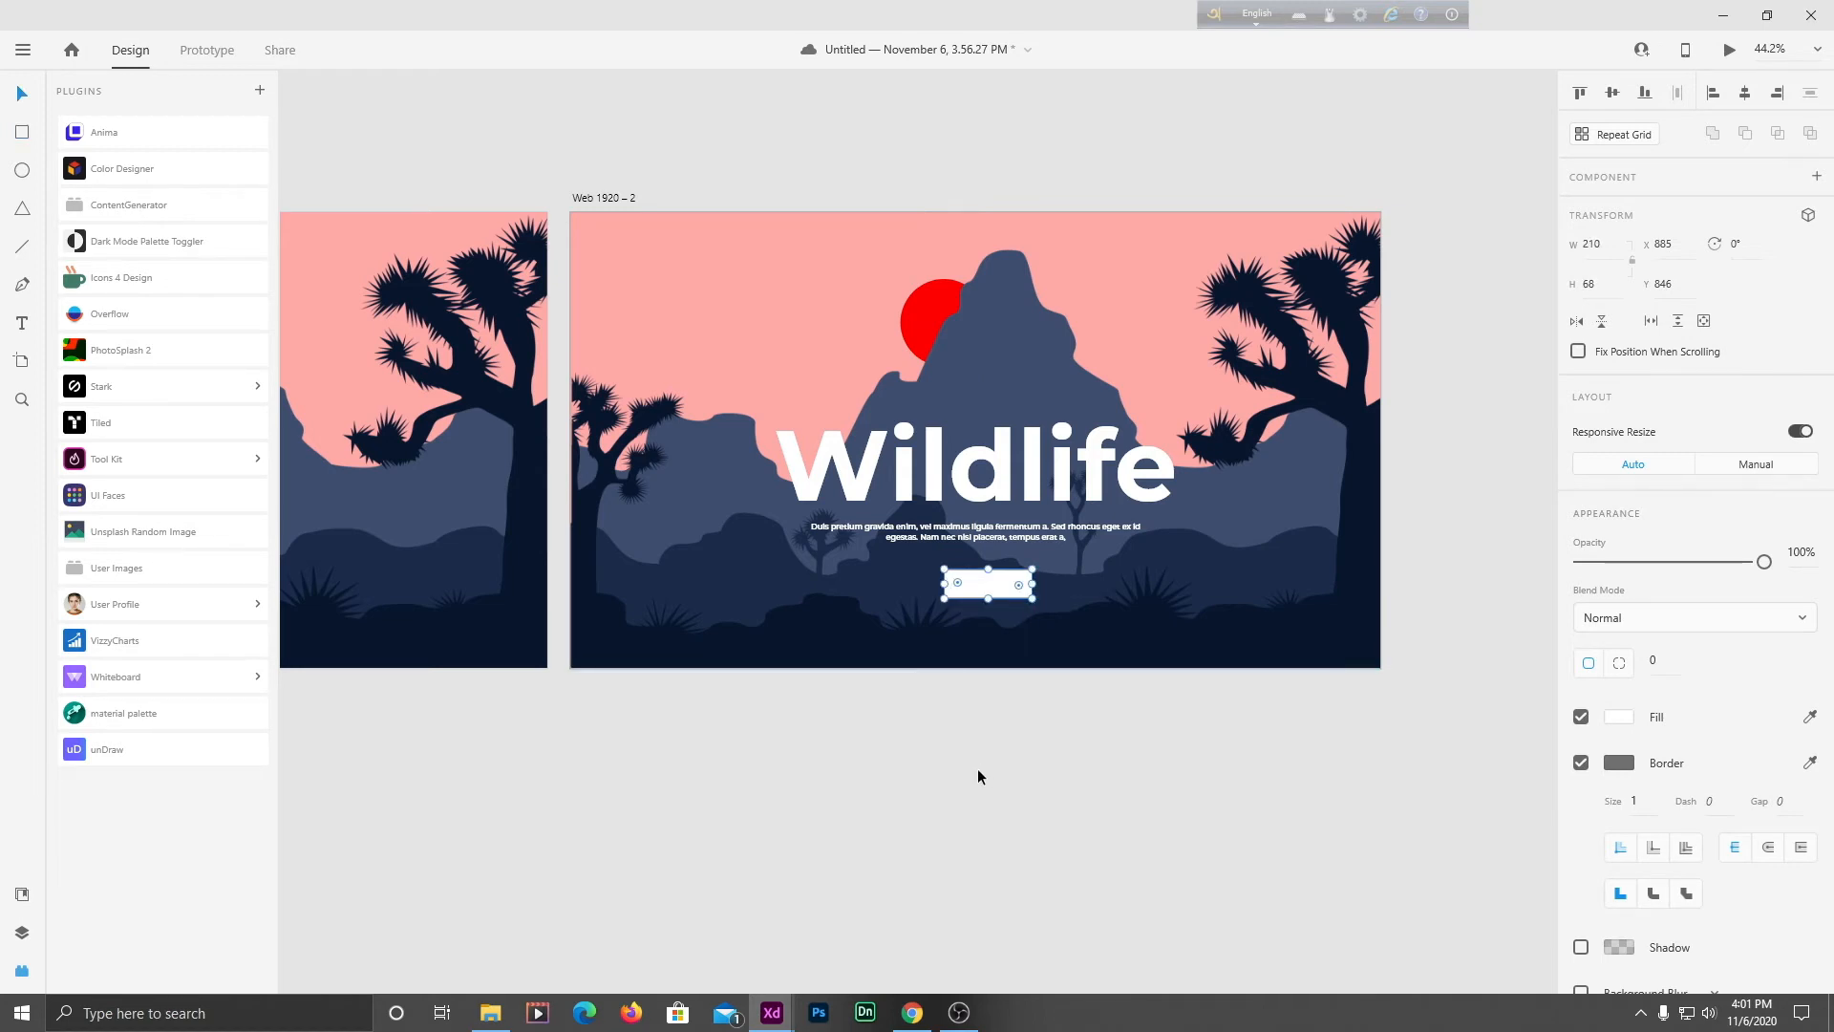
key(Escape)
Add the text "Start Now" and place it in the middle of the white button rectangle.
click(32, 332)
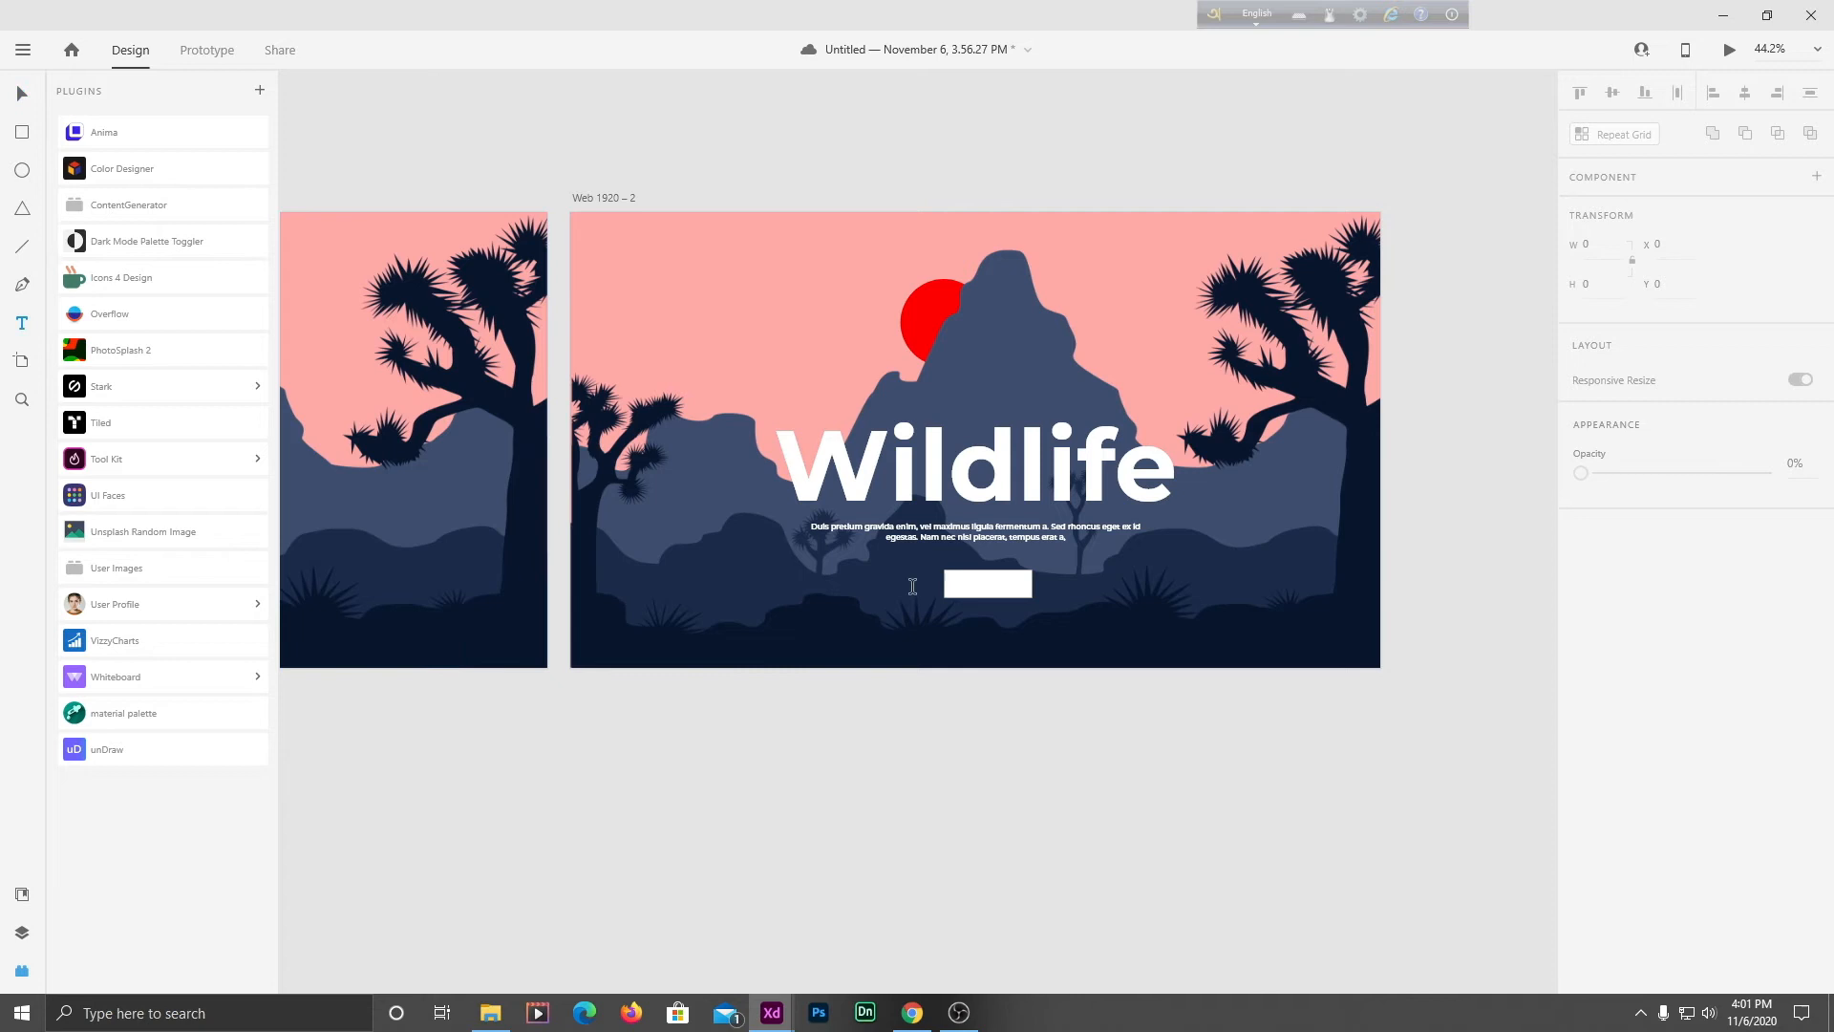
click(835, 610)
text(Sta)
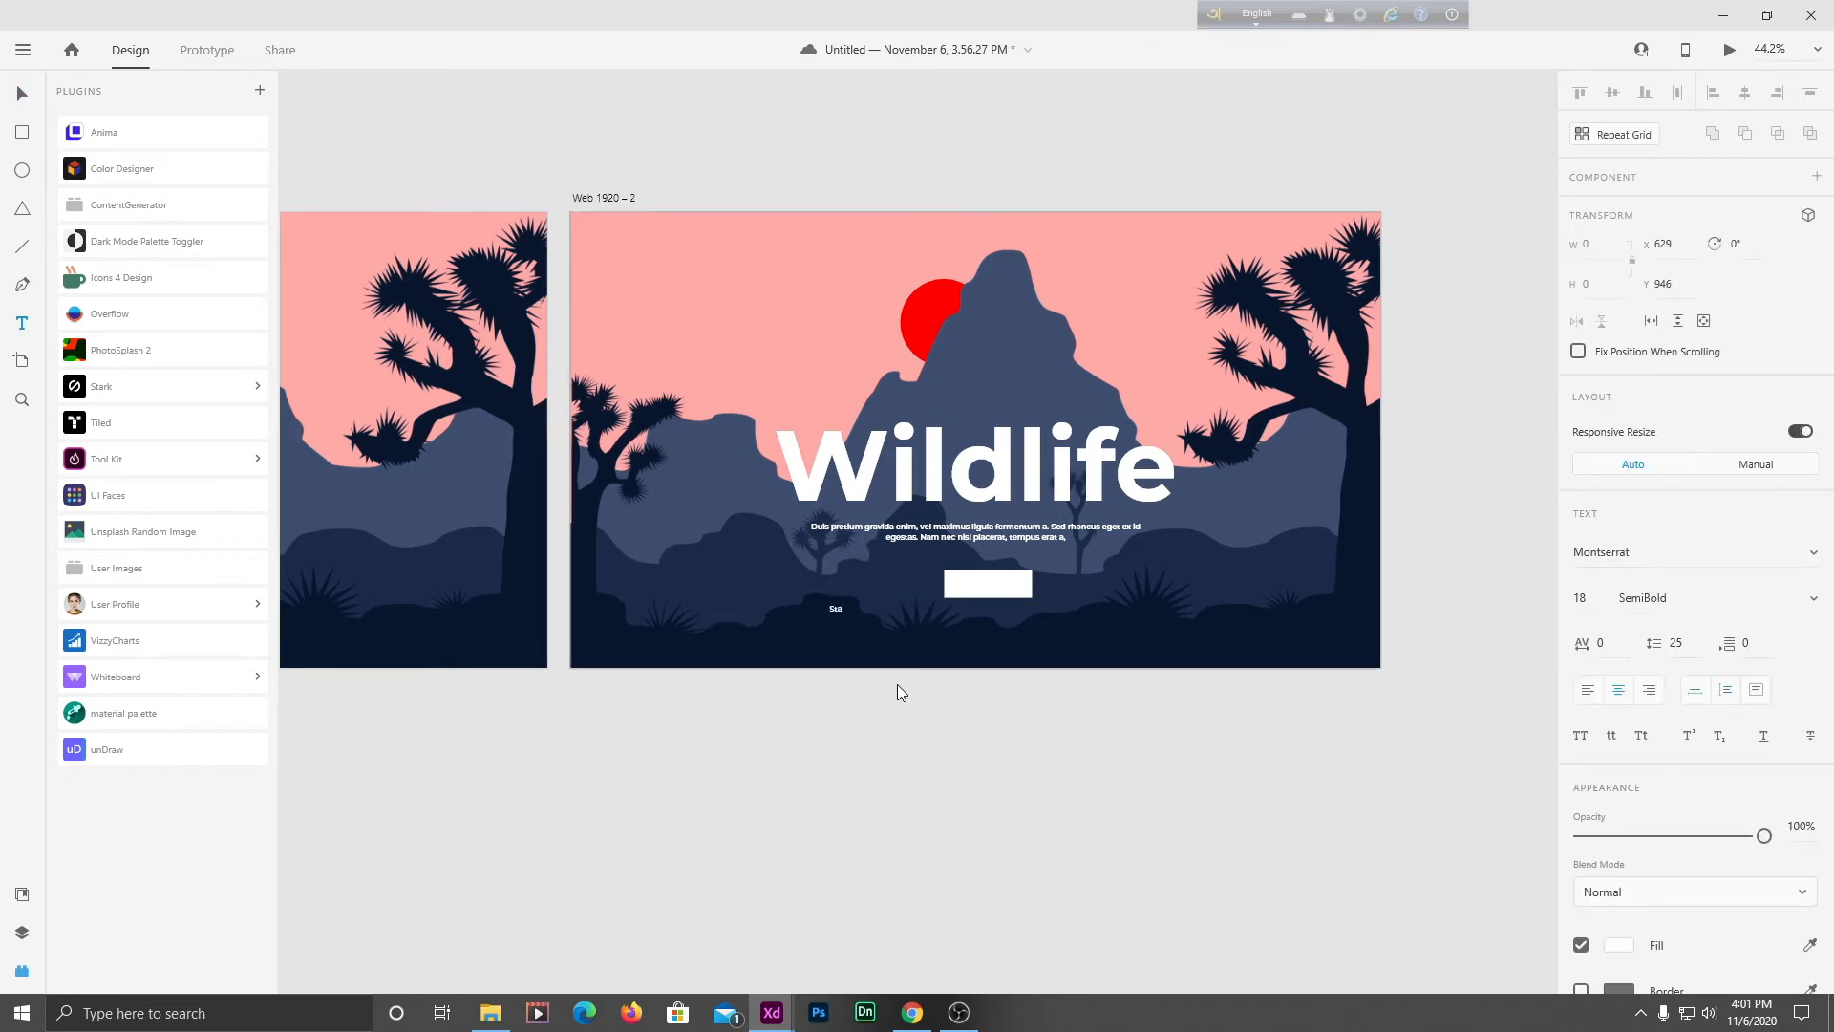
text(rt Now)
key(Escape)
click(814, 708)
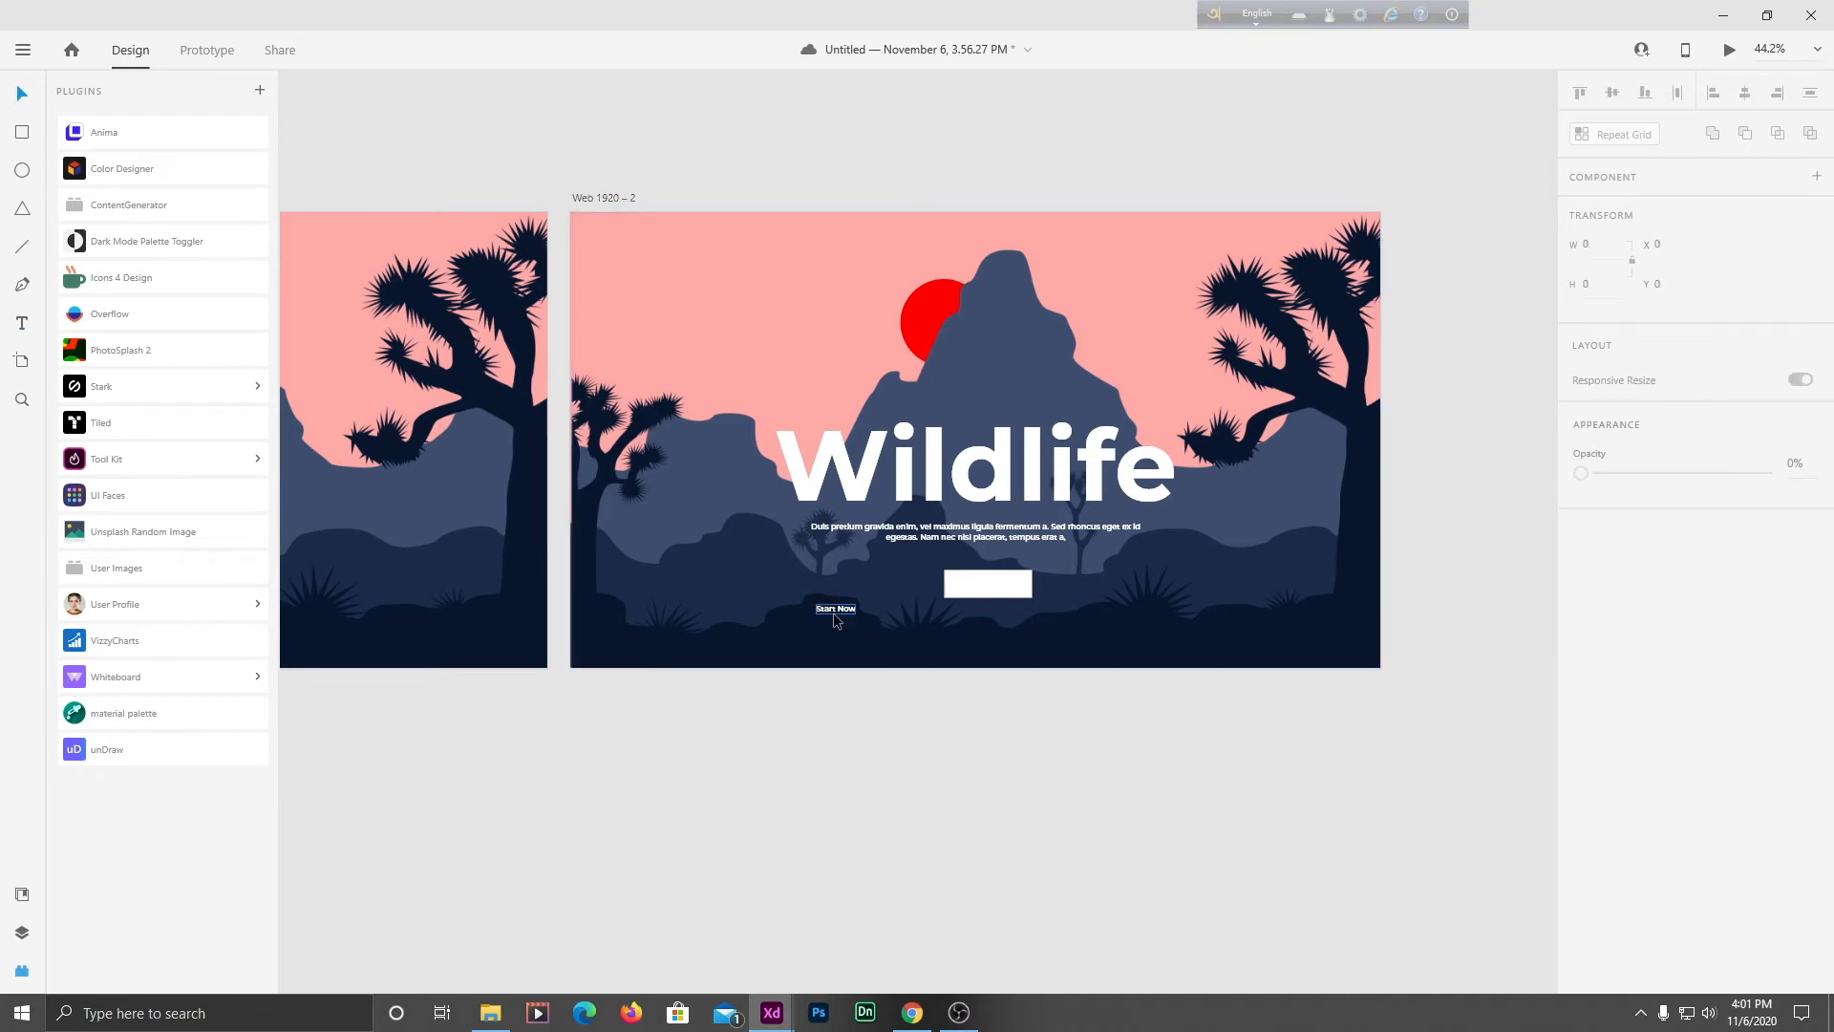
drag(834, 615, 988, 586)
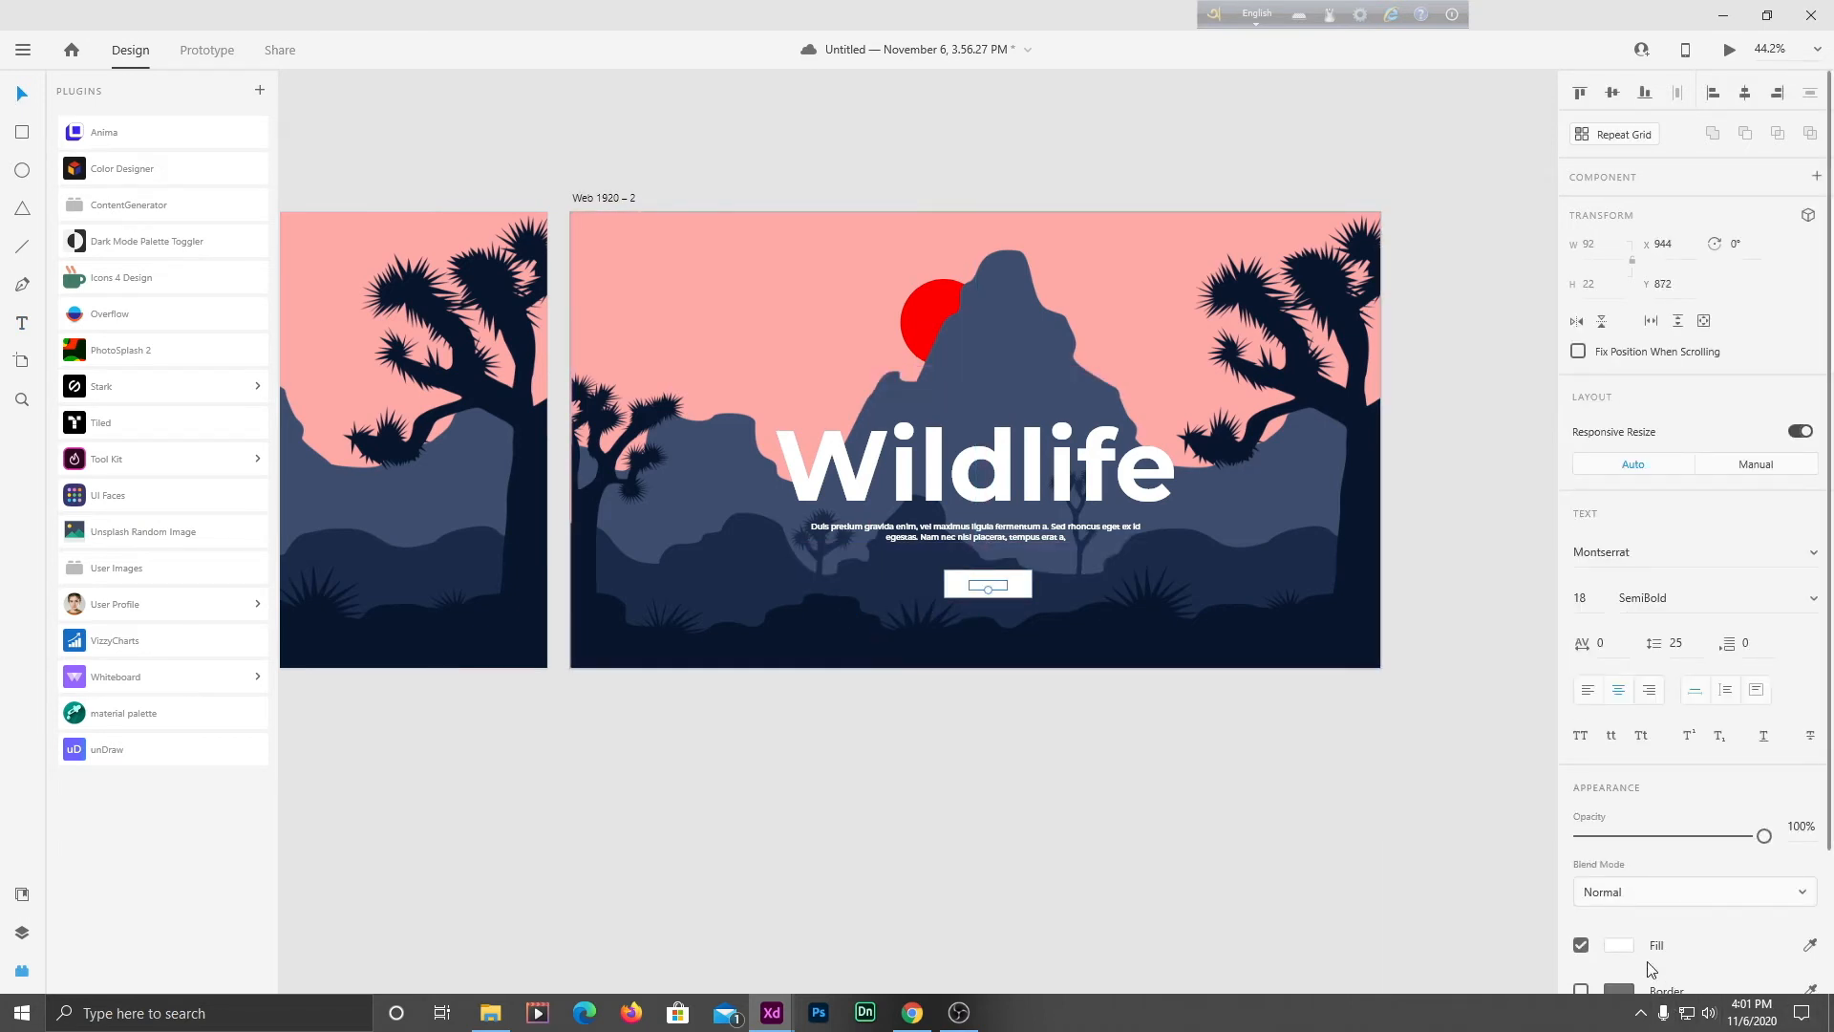
Change the "Start Now" label's fill to black.
click(1618, 944)
click(1353, 885)
drag(1352, 890, 1338, 901)
click(1058, 754)
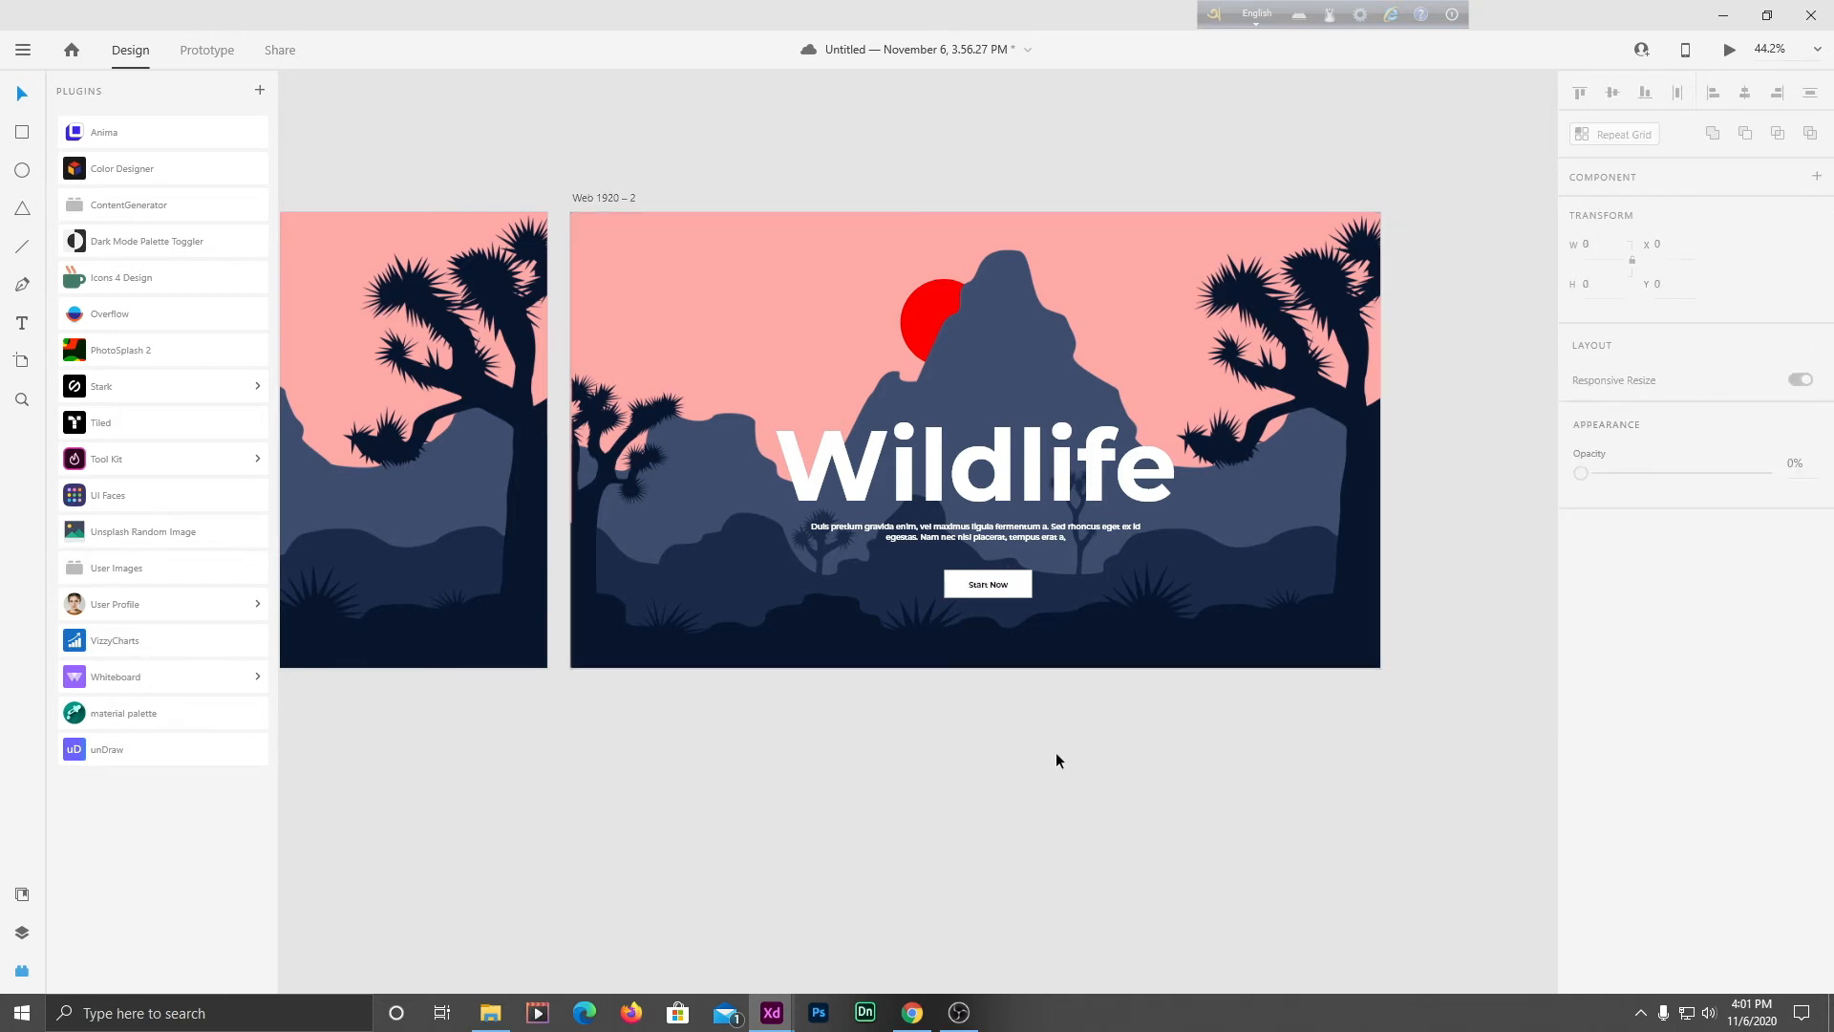
Align the "Start Now" label and its rectangle by their vertical middles and group them as one button.
click(974, 585)
shift+click(1024, 587)
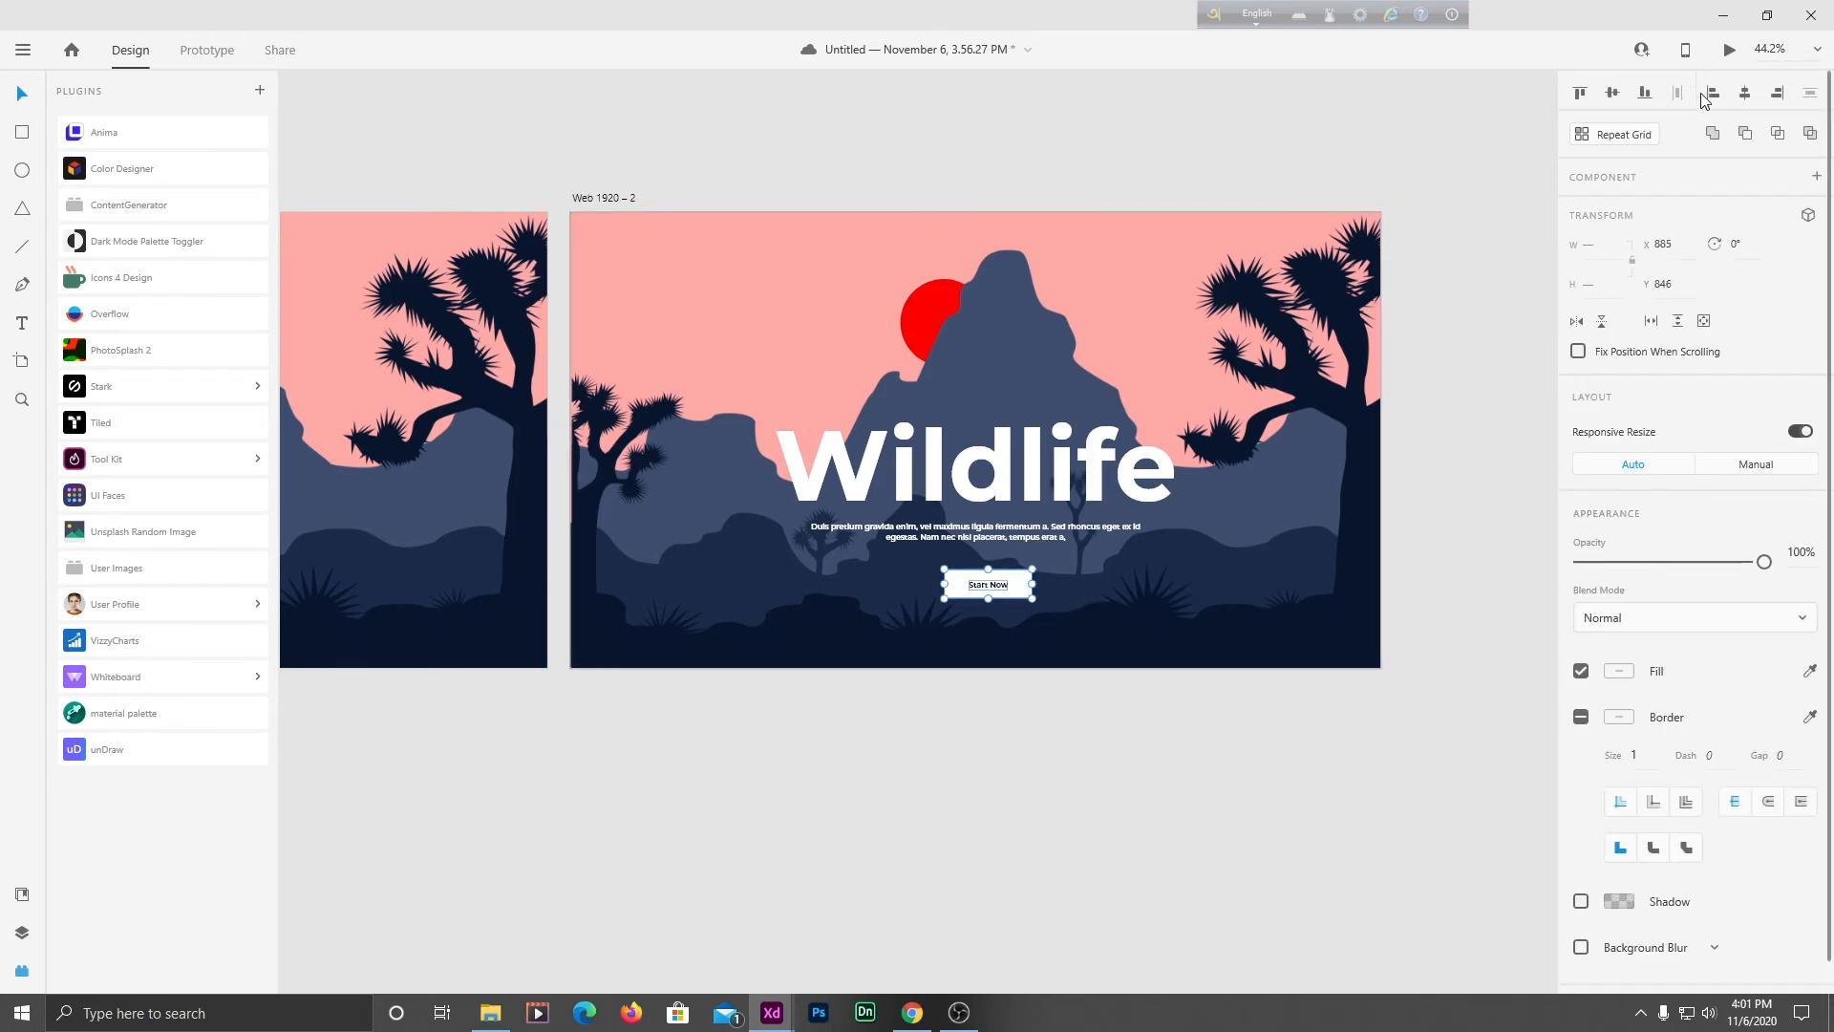
click(1611, 98)
key(ctrl+g)
click(1026, 695)
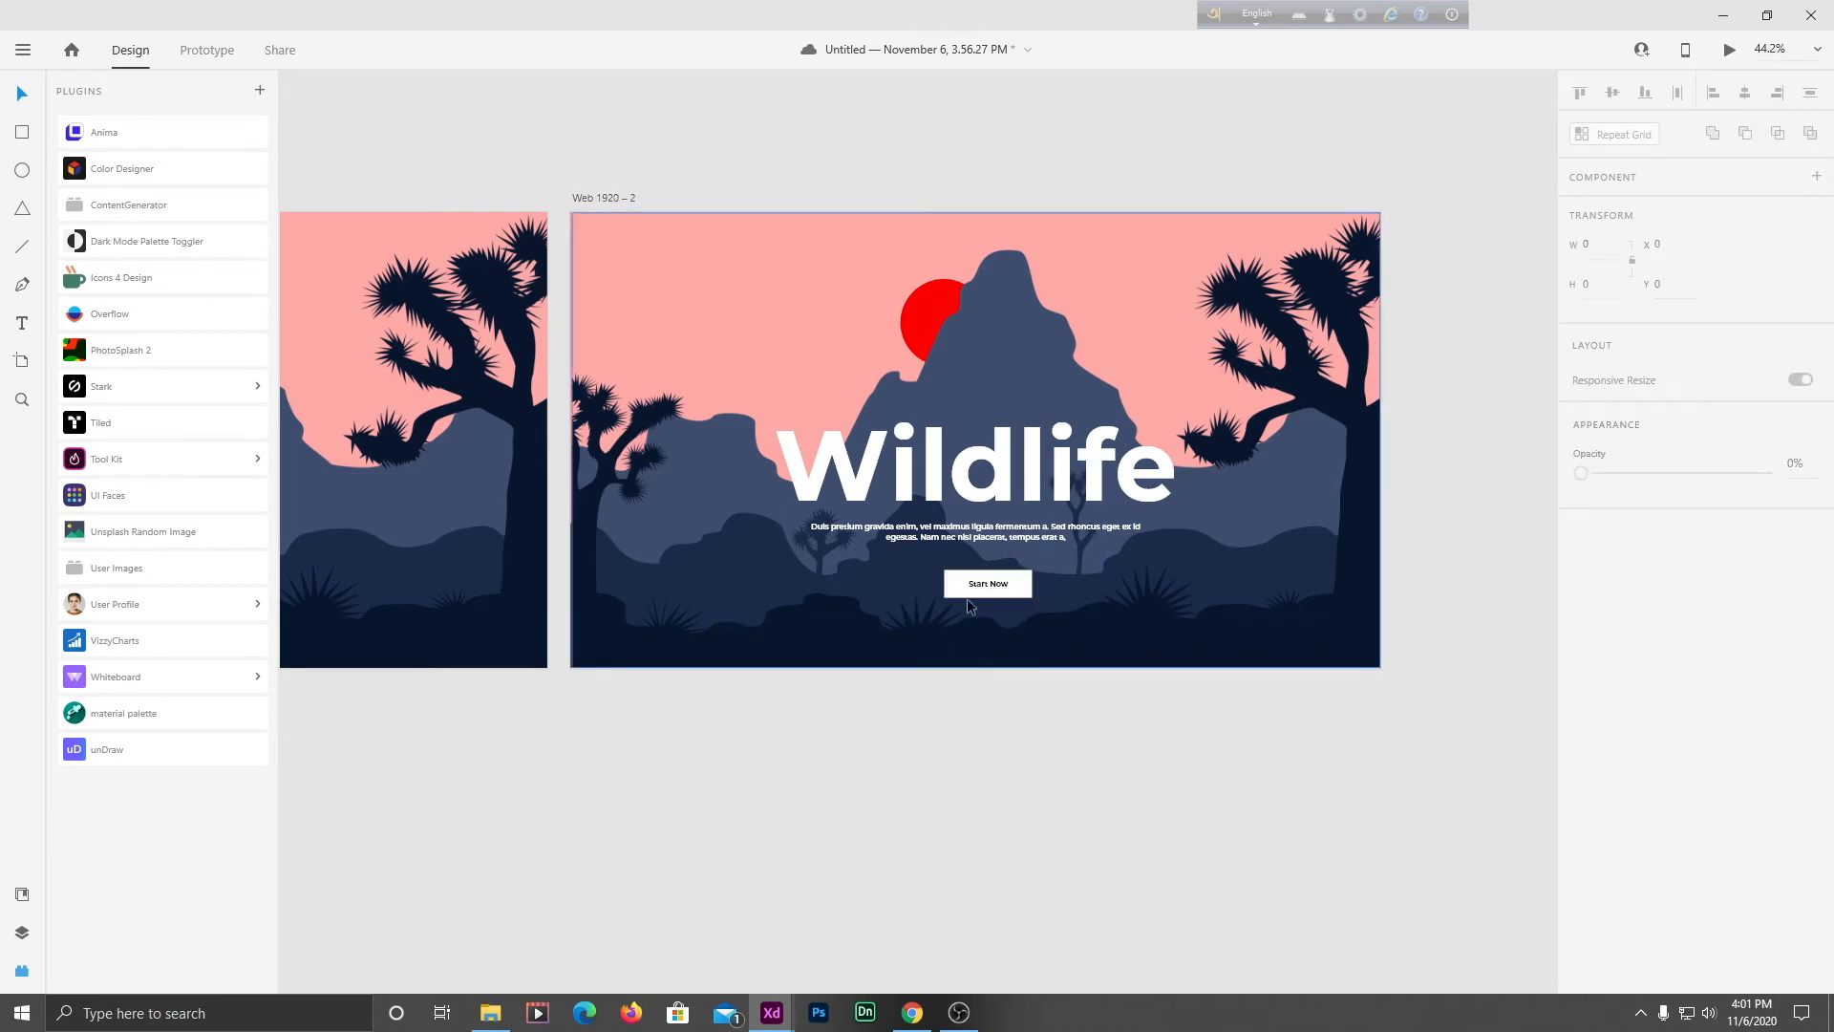
Adjust the spacing of the paragraph and button, and align both with the "Wildlife" title on their horizontal centres.
drag(1020, 590, 1013, 540)
shift+click(1010, 583)
shift+click(1015, 483)
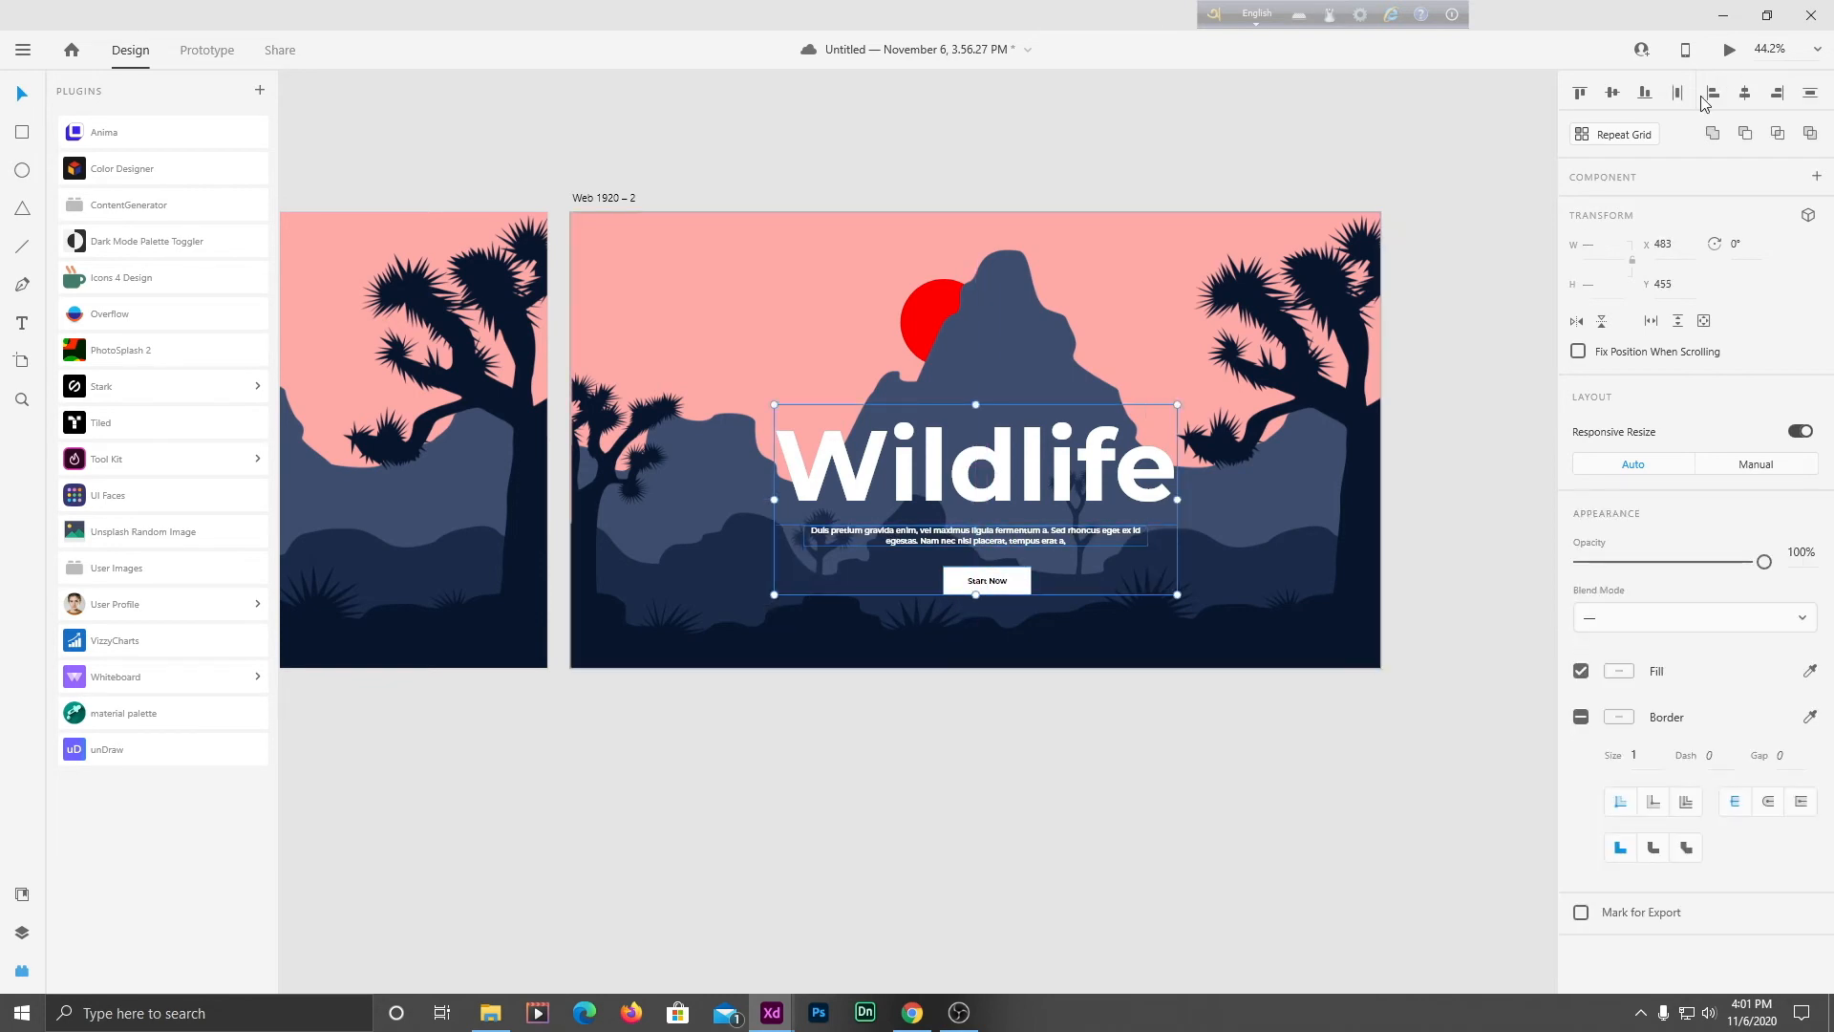
click(1745, 95)
key(ctrl+0)
click(1220, 605)
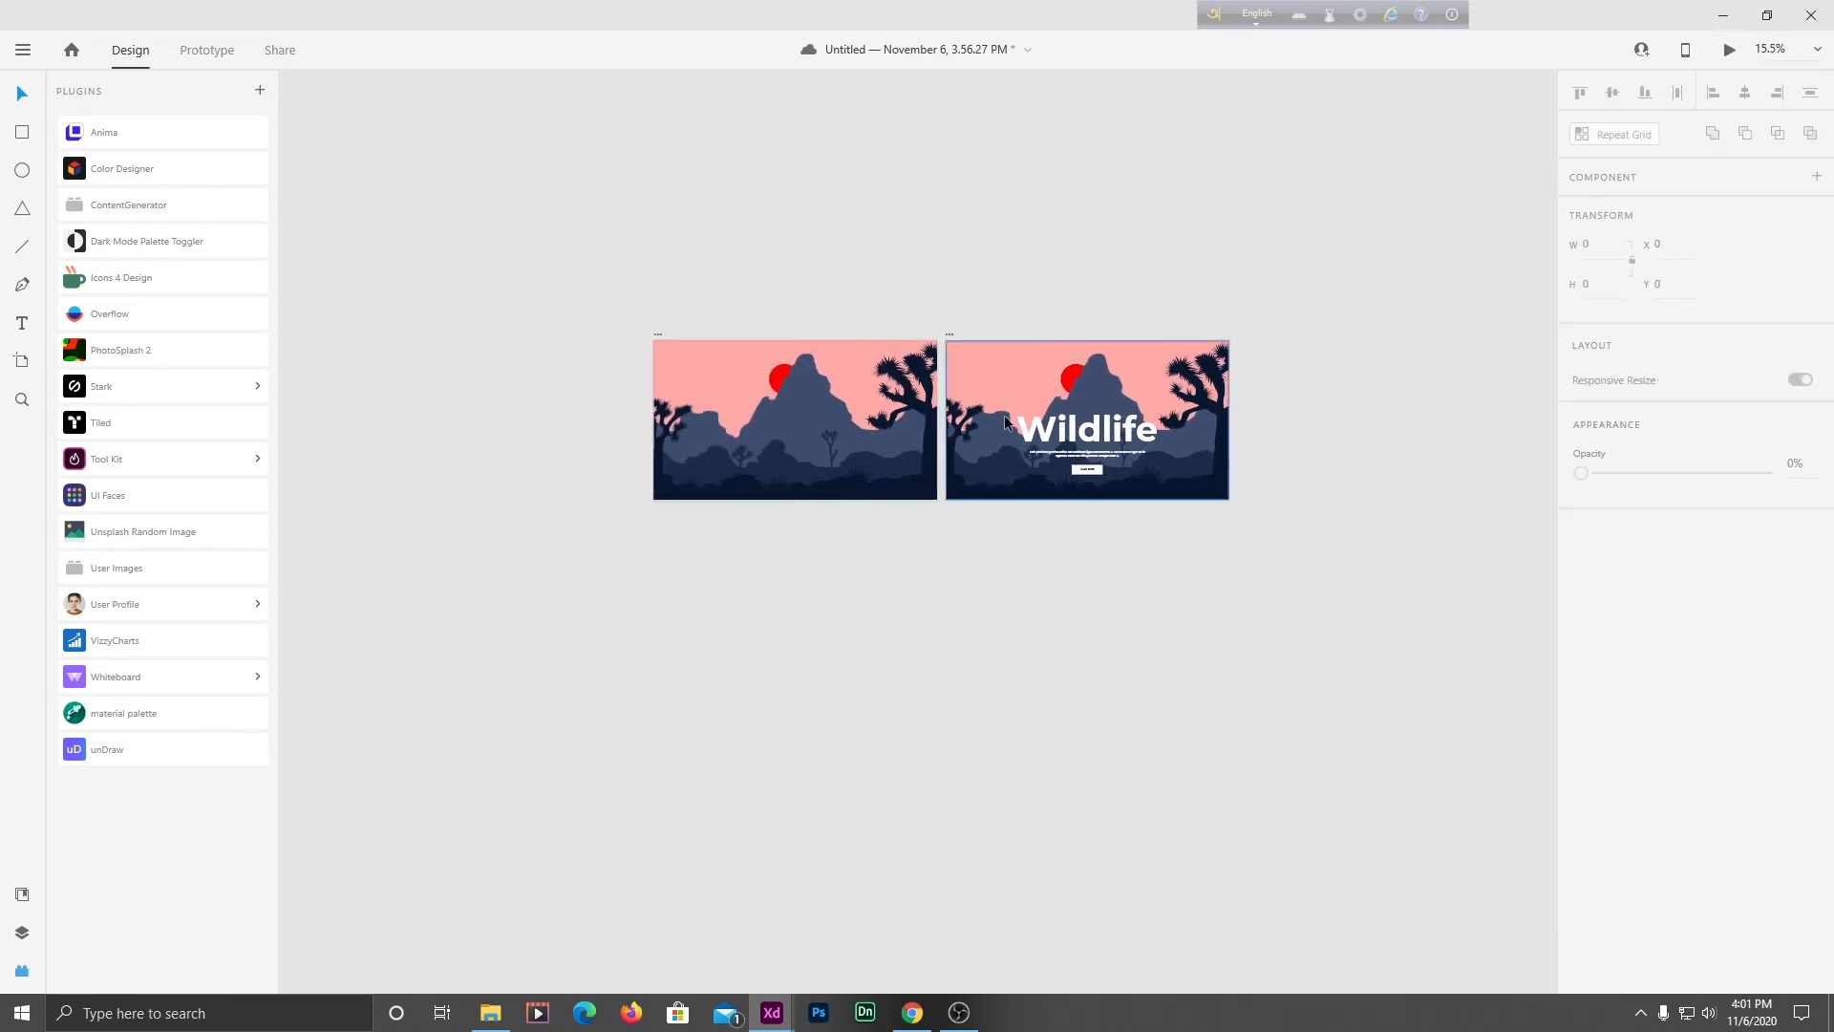
In prototype mode, move the foreground tree layer and the dark middle hills of Web 1920 – 1 down below the artboard.
scroll(1021, 426, up, 2)
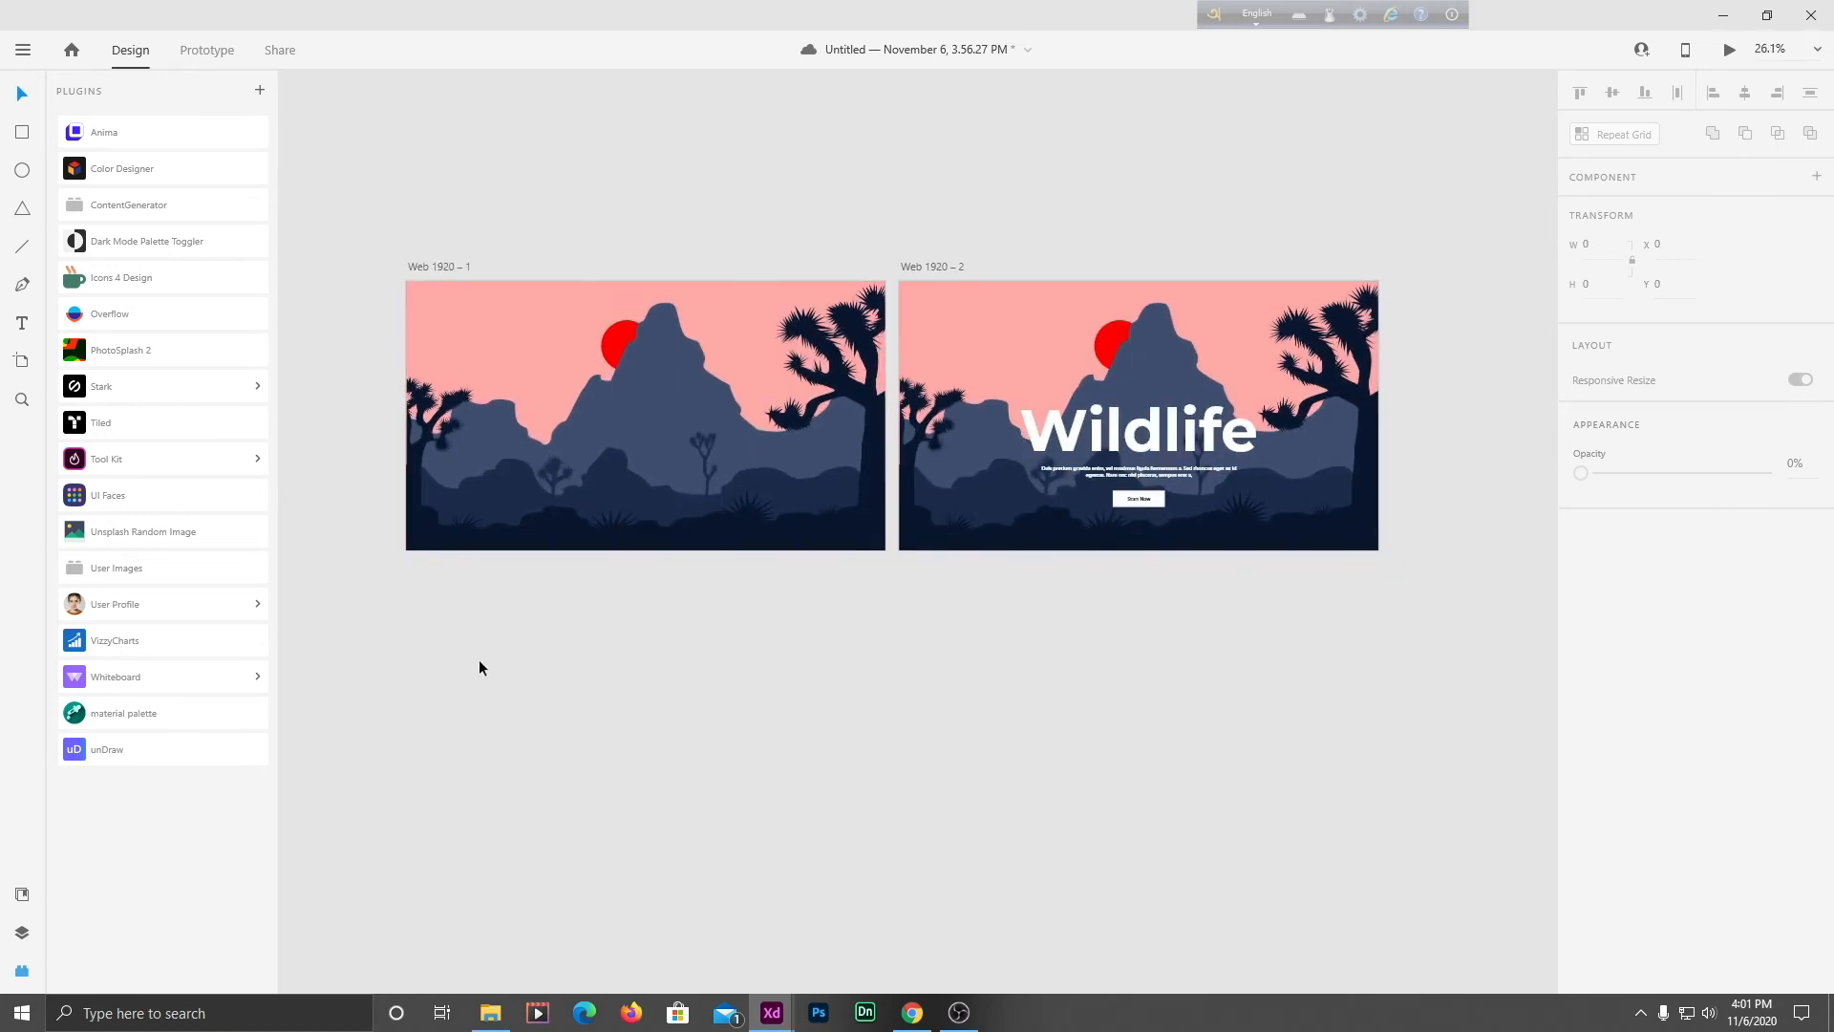
click(204, 52)
click(702, 501)
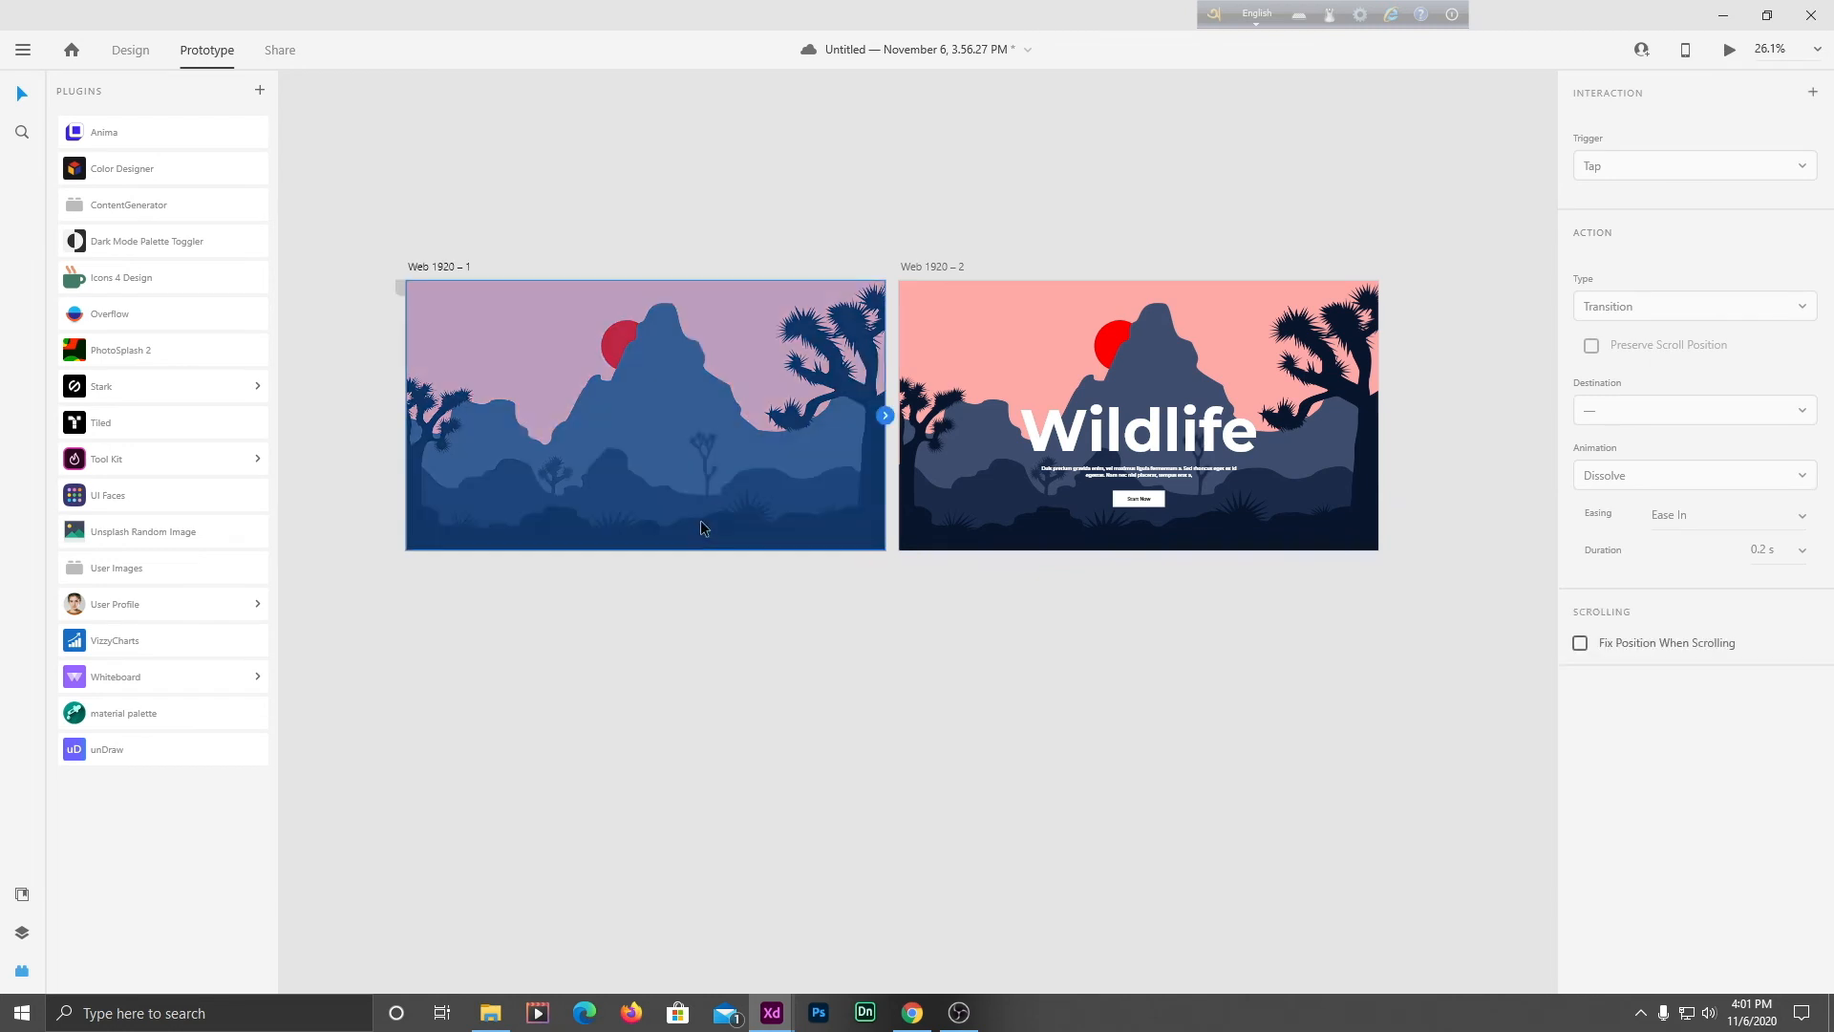
drag(814, 532, 817, 753)
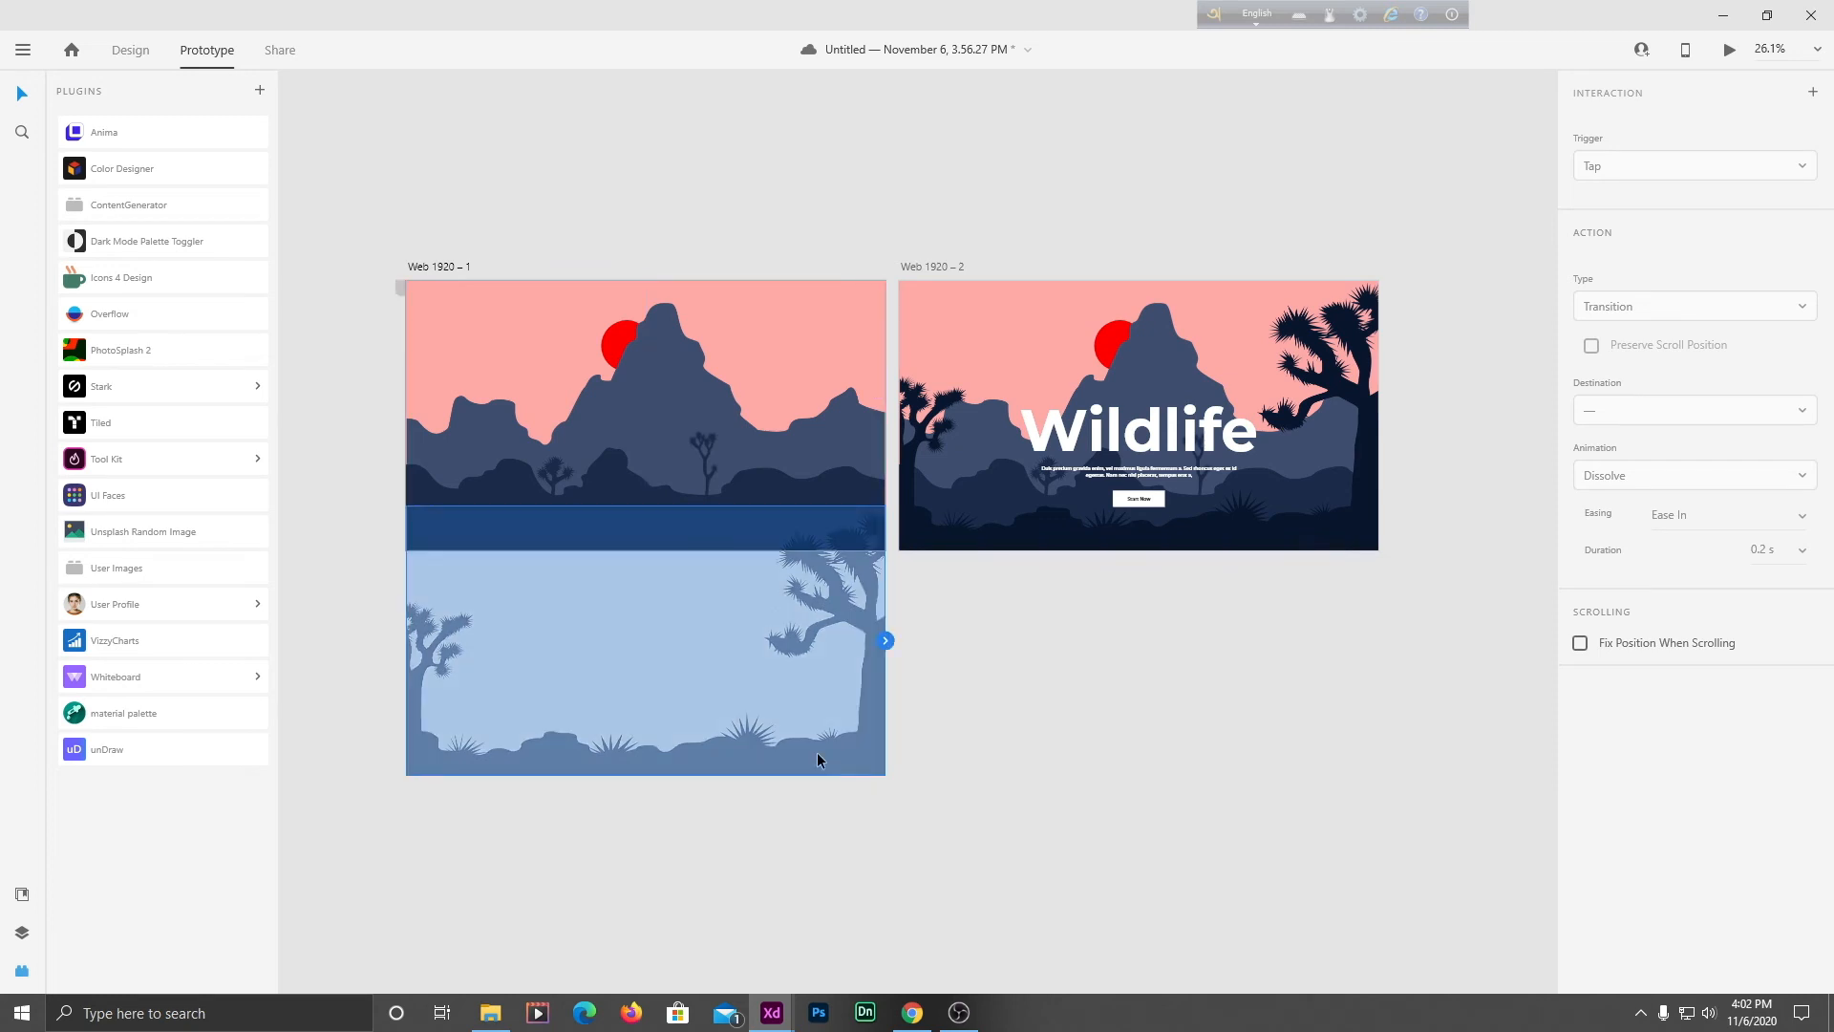
click(600, 488)
drag(613, 478, 659, 510)
Lower the two small cacti together to the bottom edge of Web 1920 – 1, and move the mountain layer down as well.
click(654, 398)
click(691, 449)
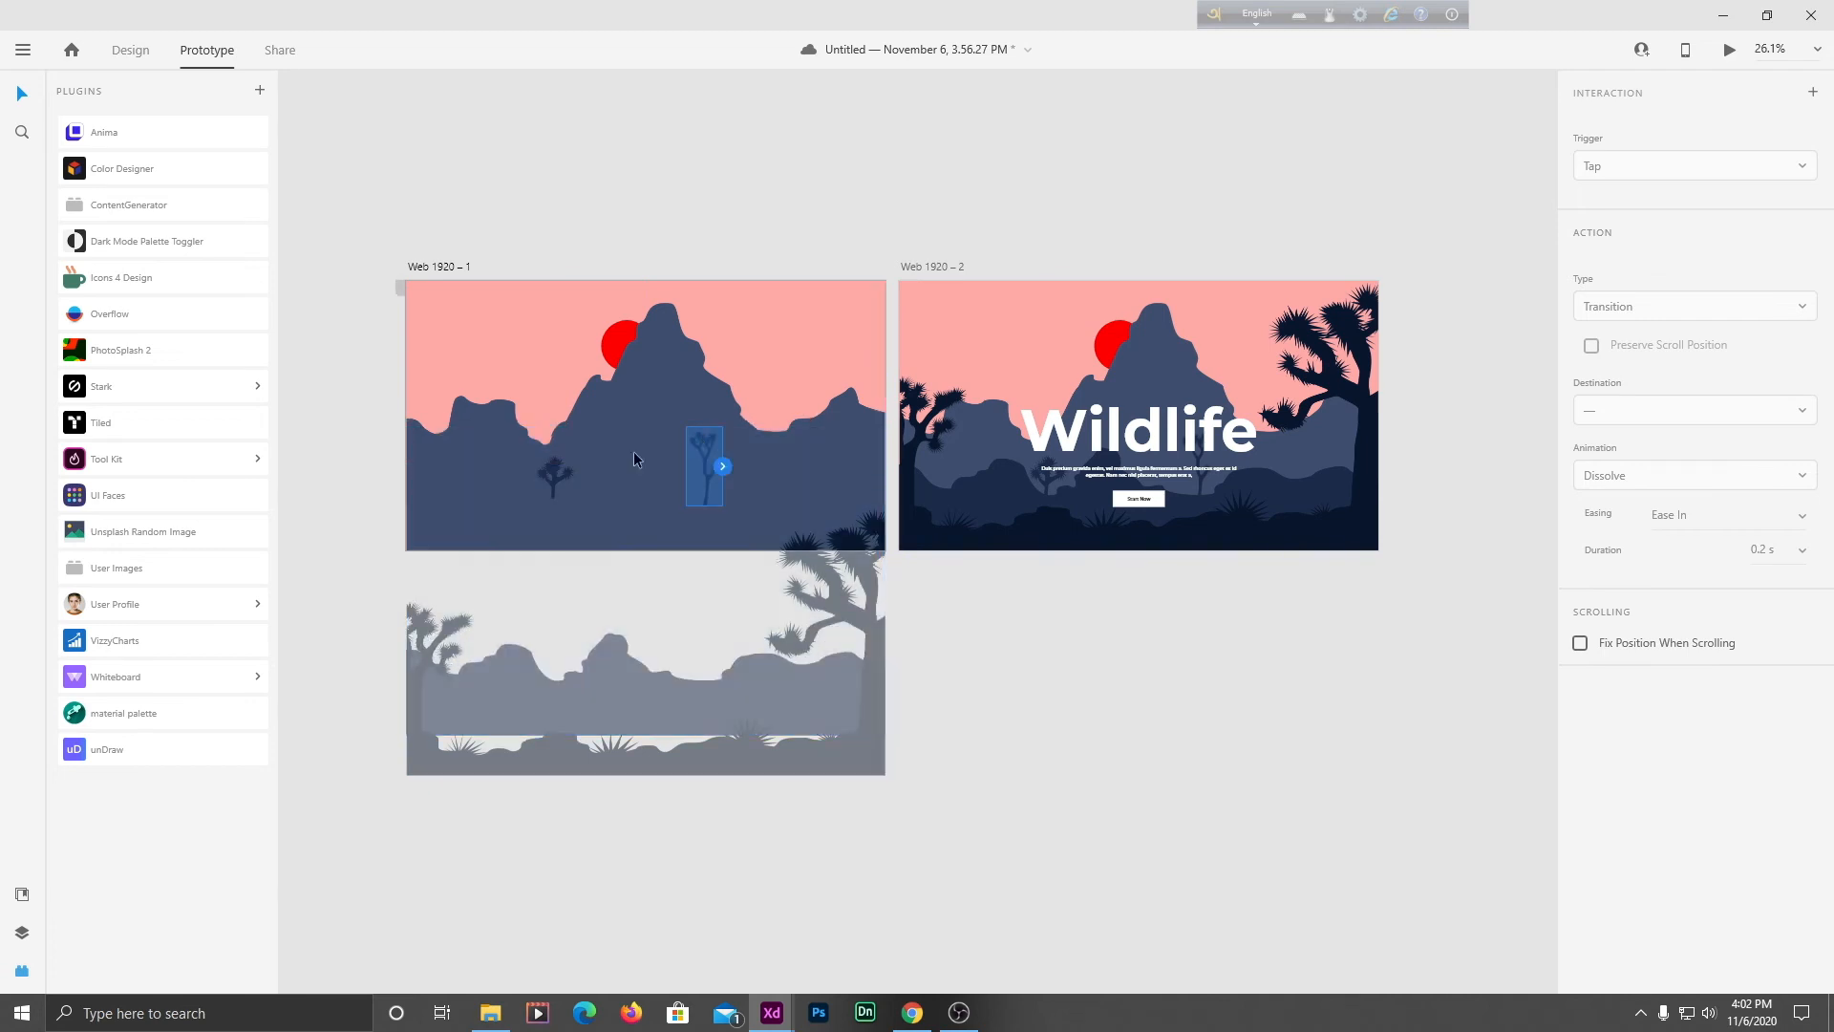
shift+click(546, 462)
drag(550, 465, 550, 535)
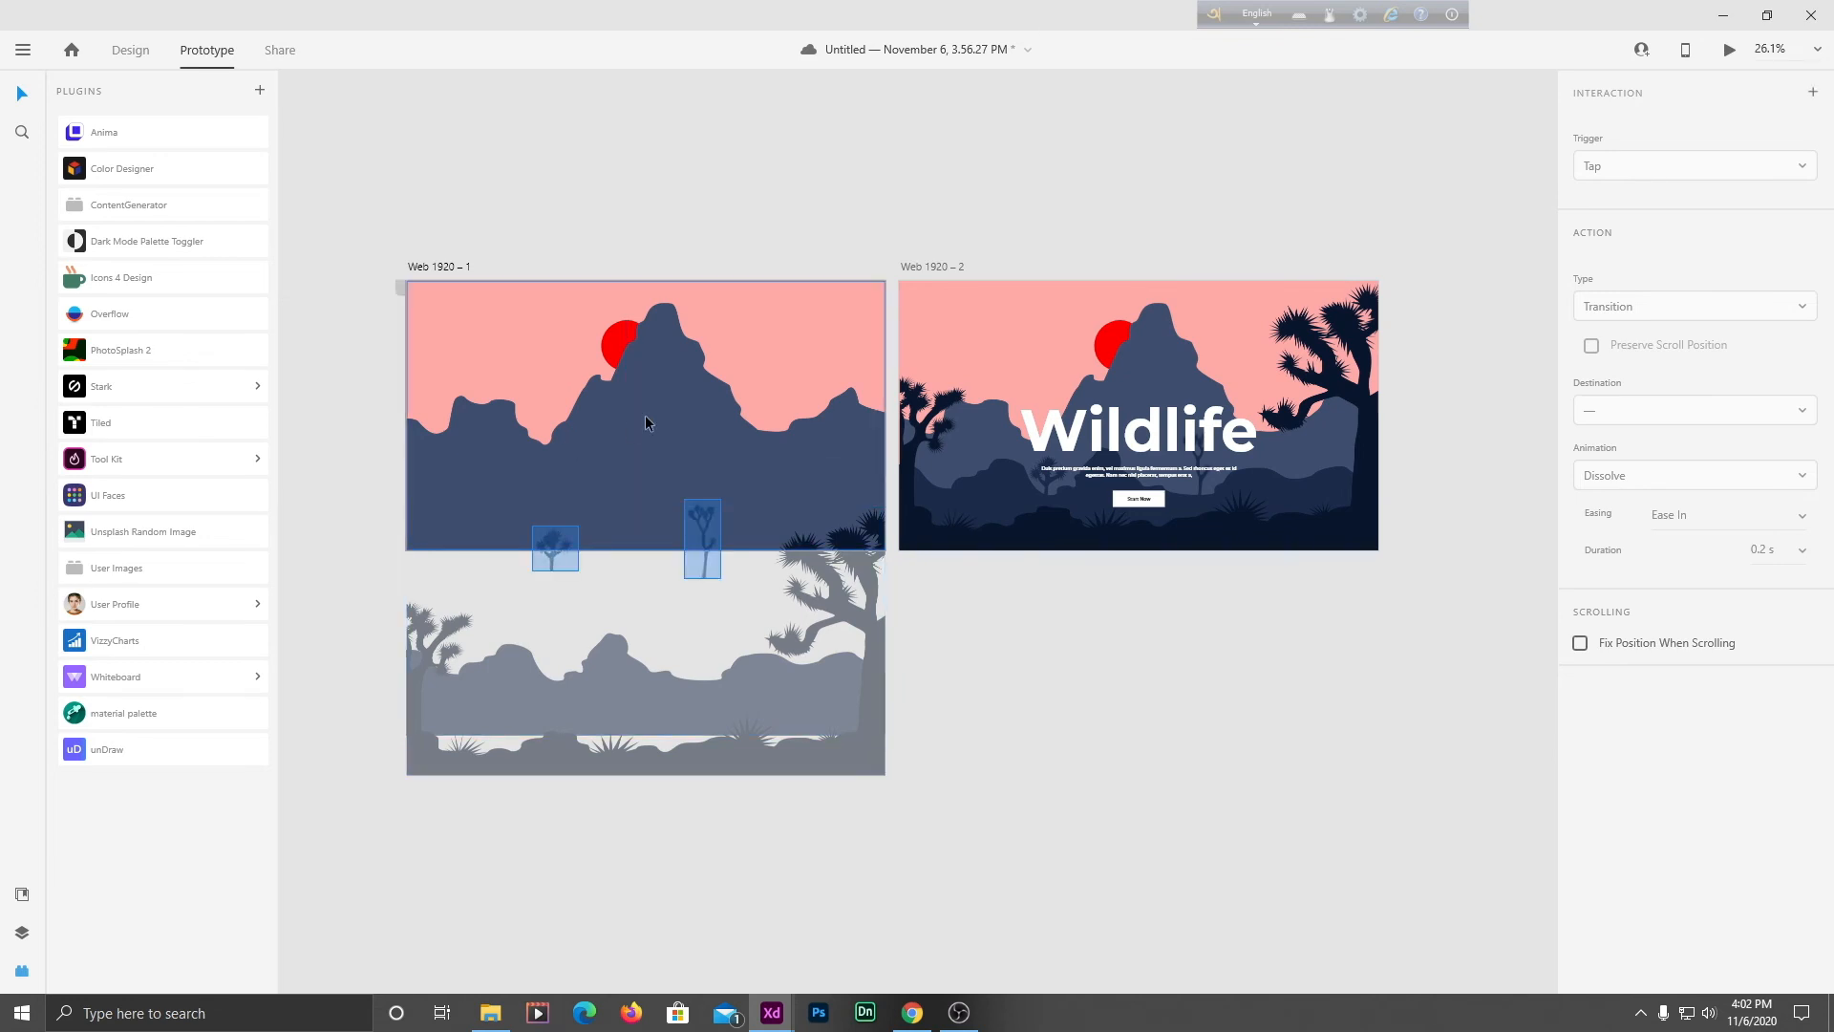
drag(679, 400, 679, 516)
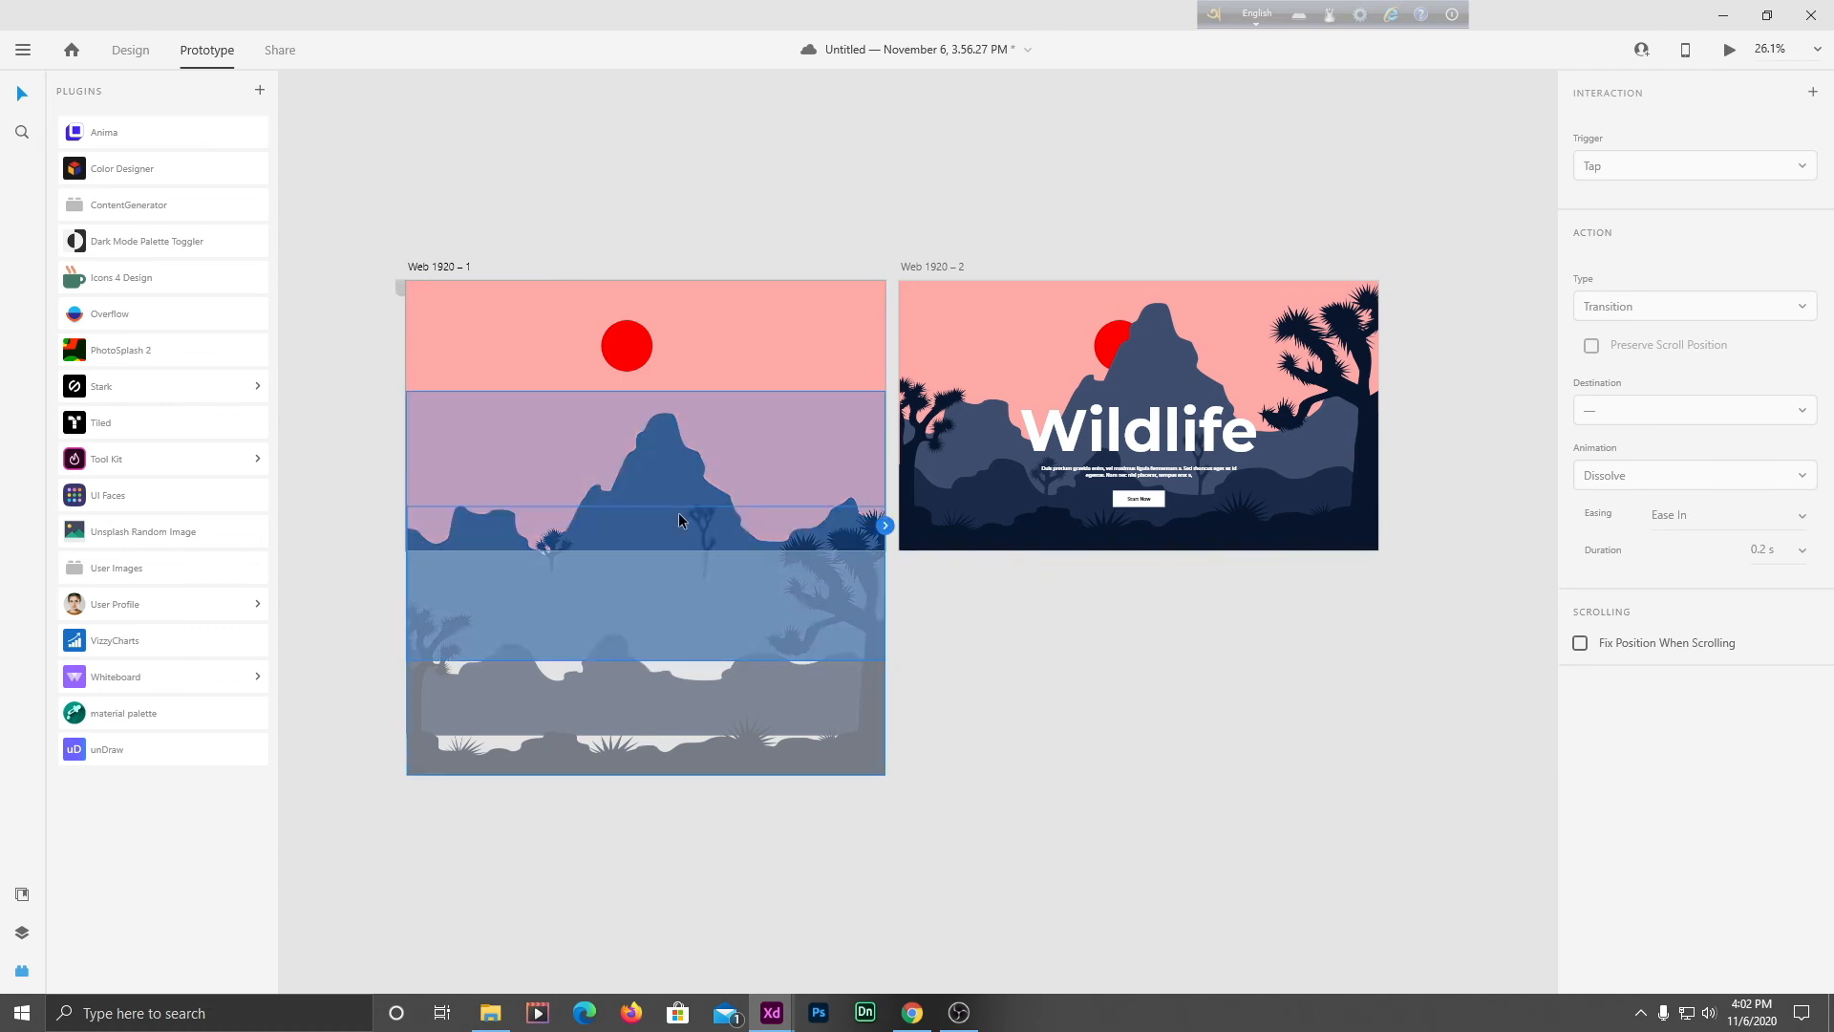
Move the red sun to the upper-right corner of Web 1920 – 1 and set its opacity to 0%.
click(624, 346)
drag(626, 349, 852, 275)
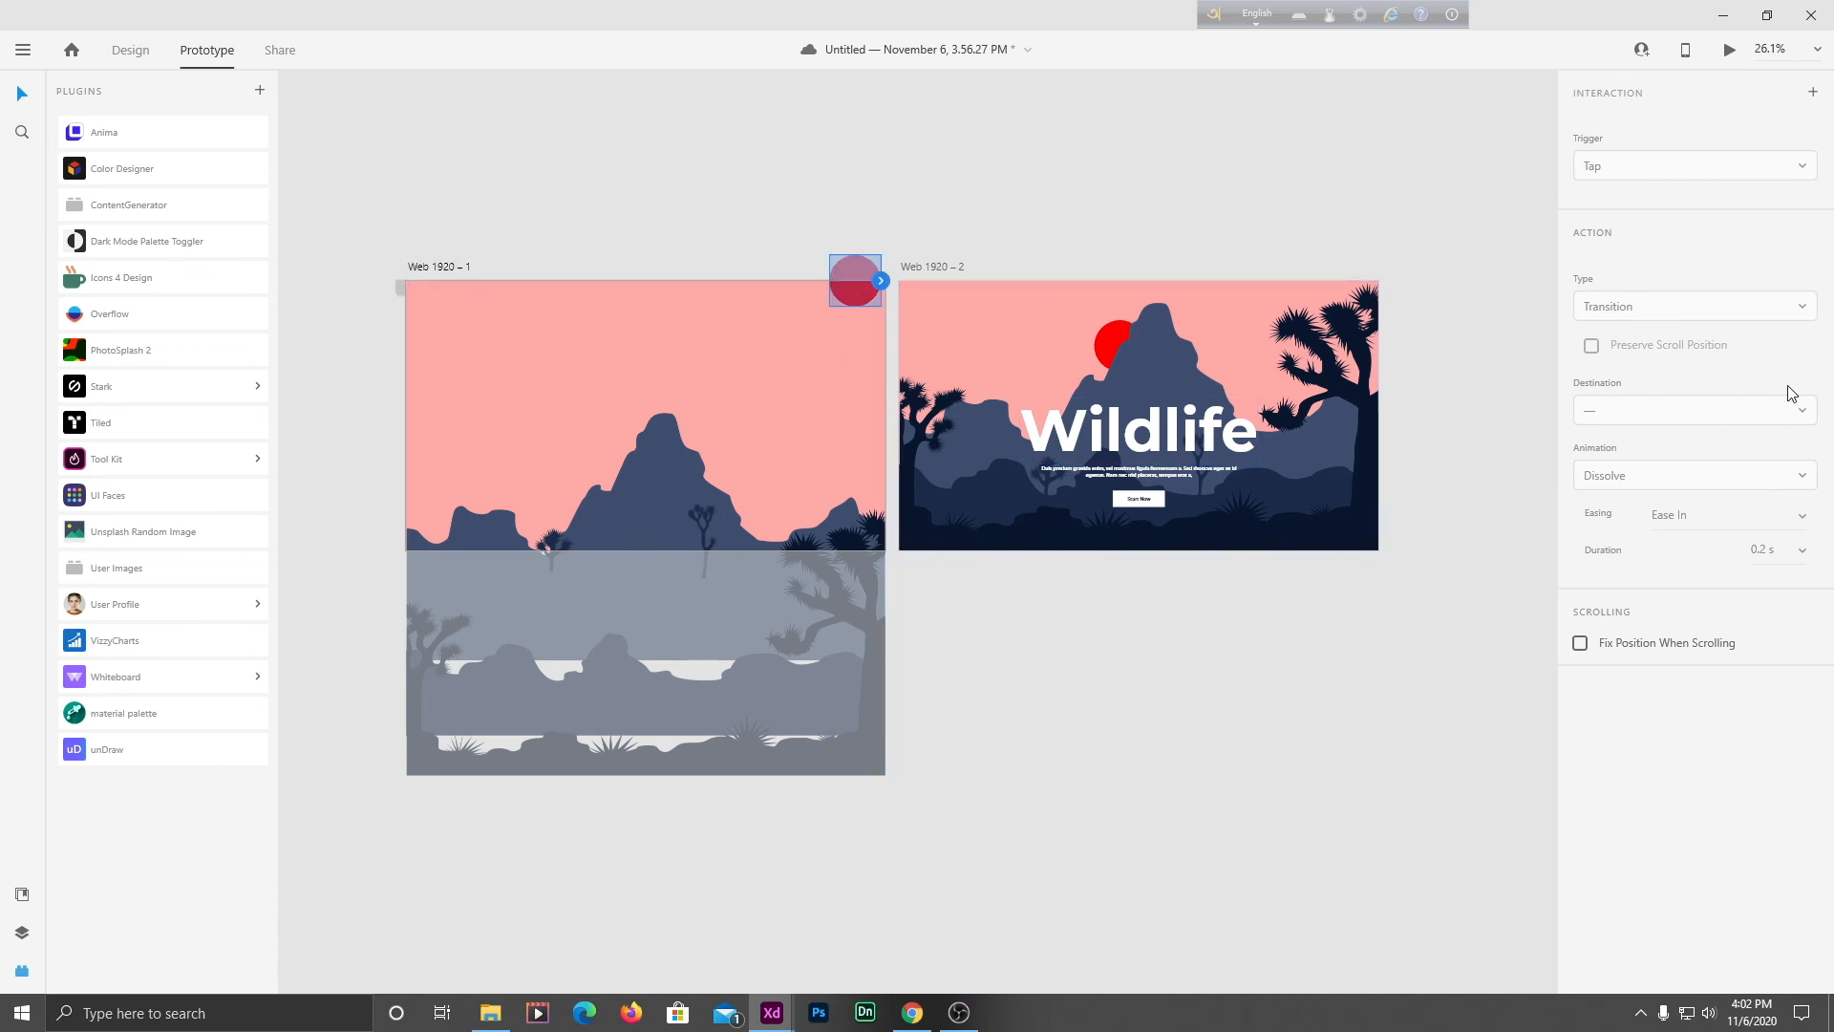
click(131, 49)
drag(1768, 561, 1472, 559)
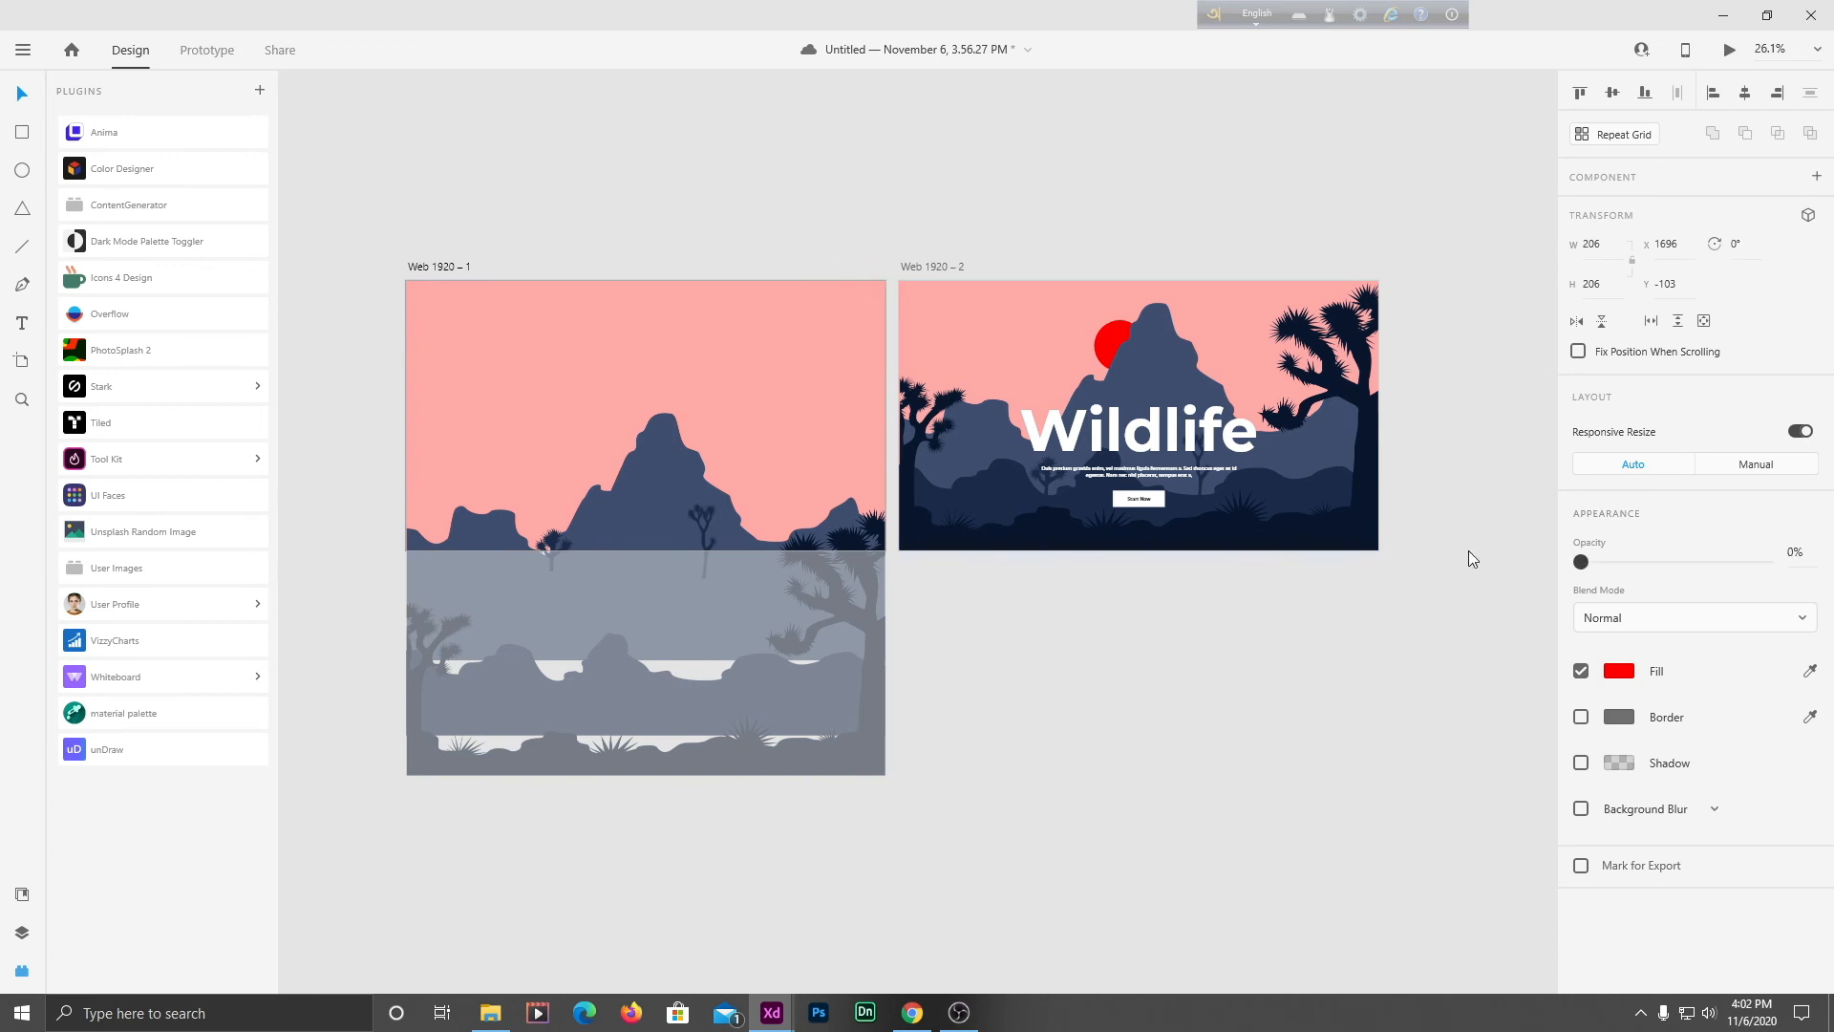
Link Web 1920 – 1 to Web 1920 – 2 with a Time trigger and the Auto-Animate action type.
click(419, 267)
click(227, 50)
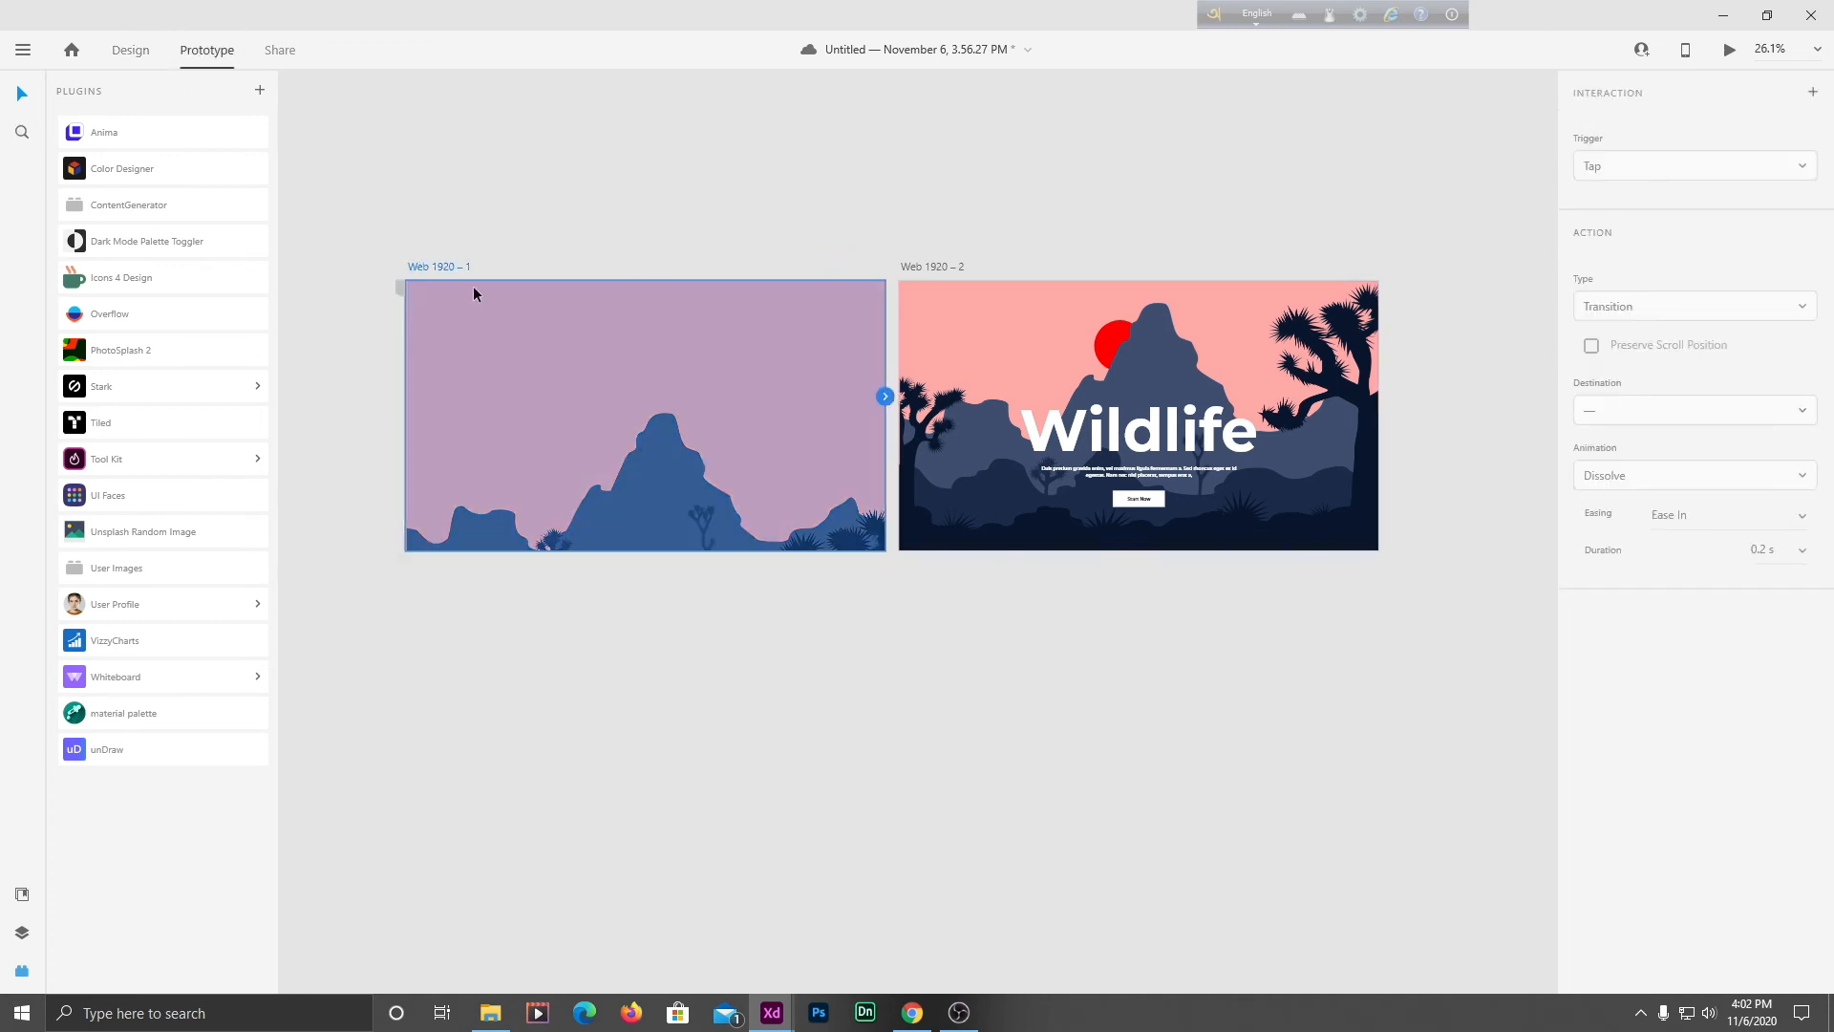
drag(885, 395, 1026, 341)
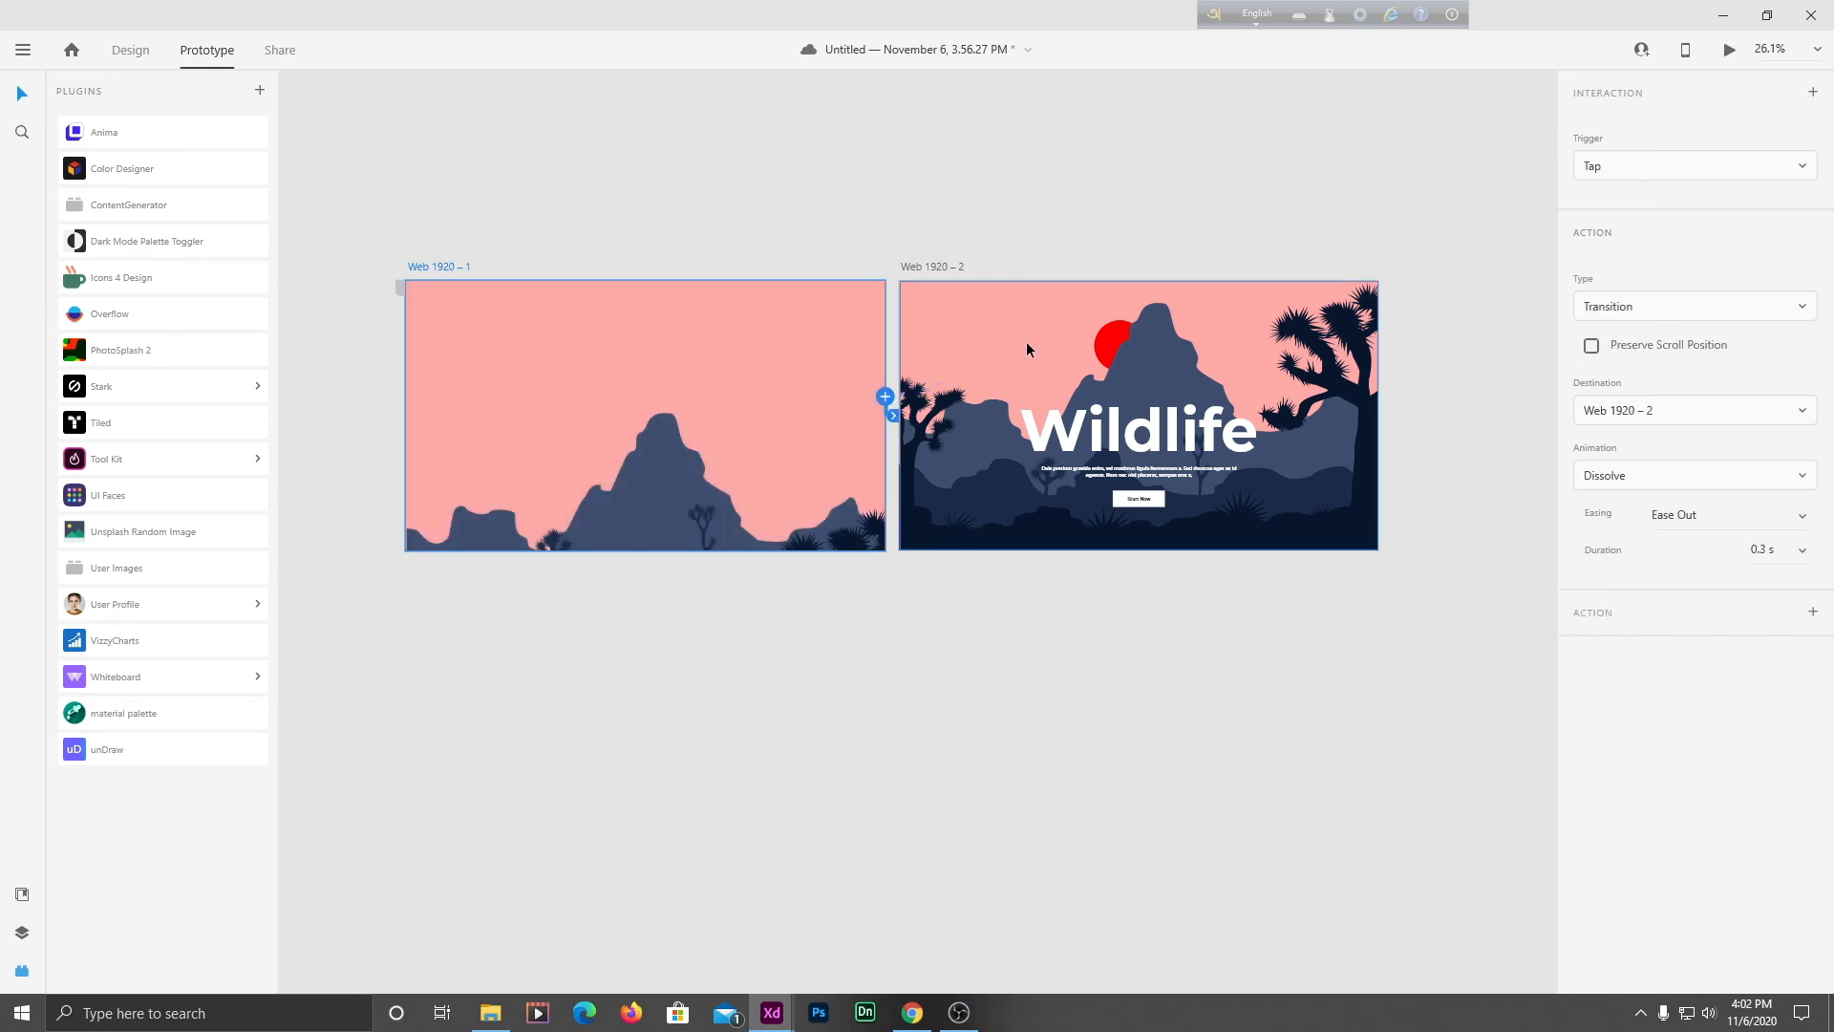
click(1695, 172)
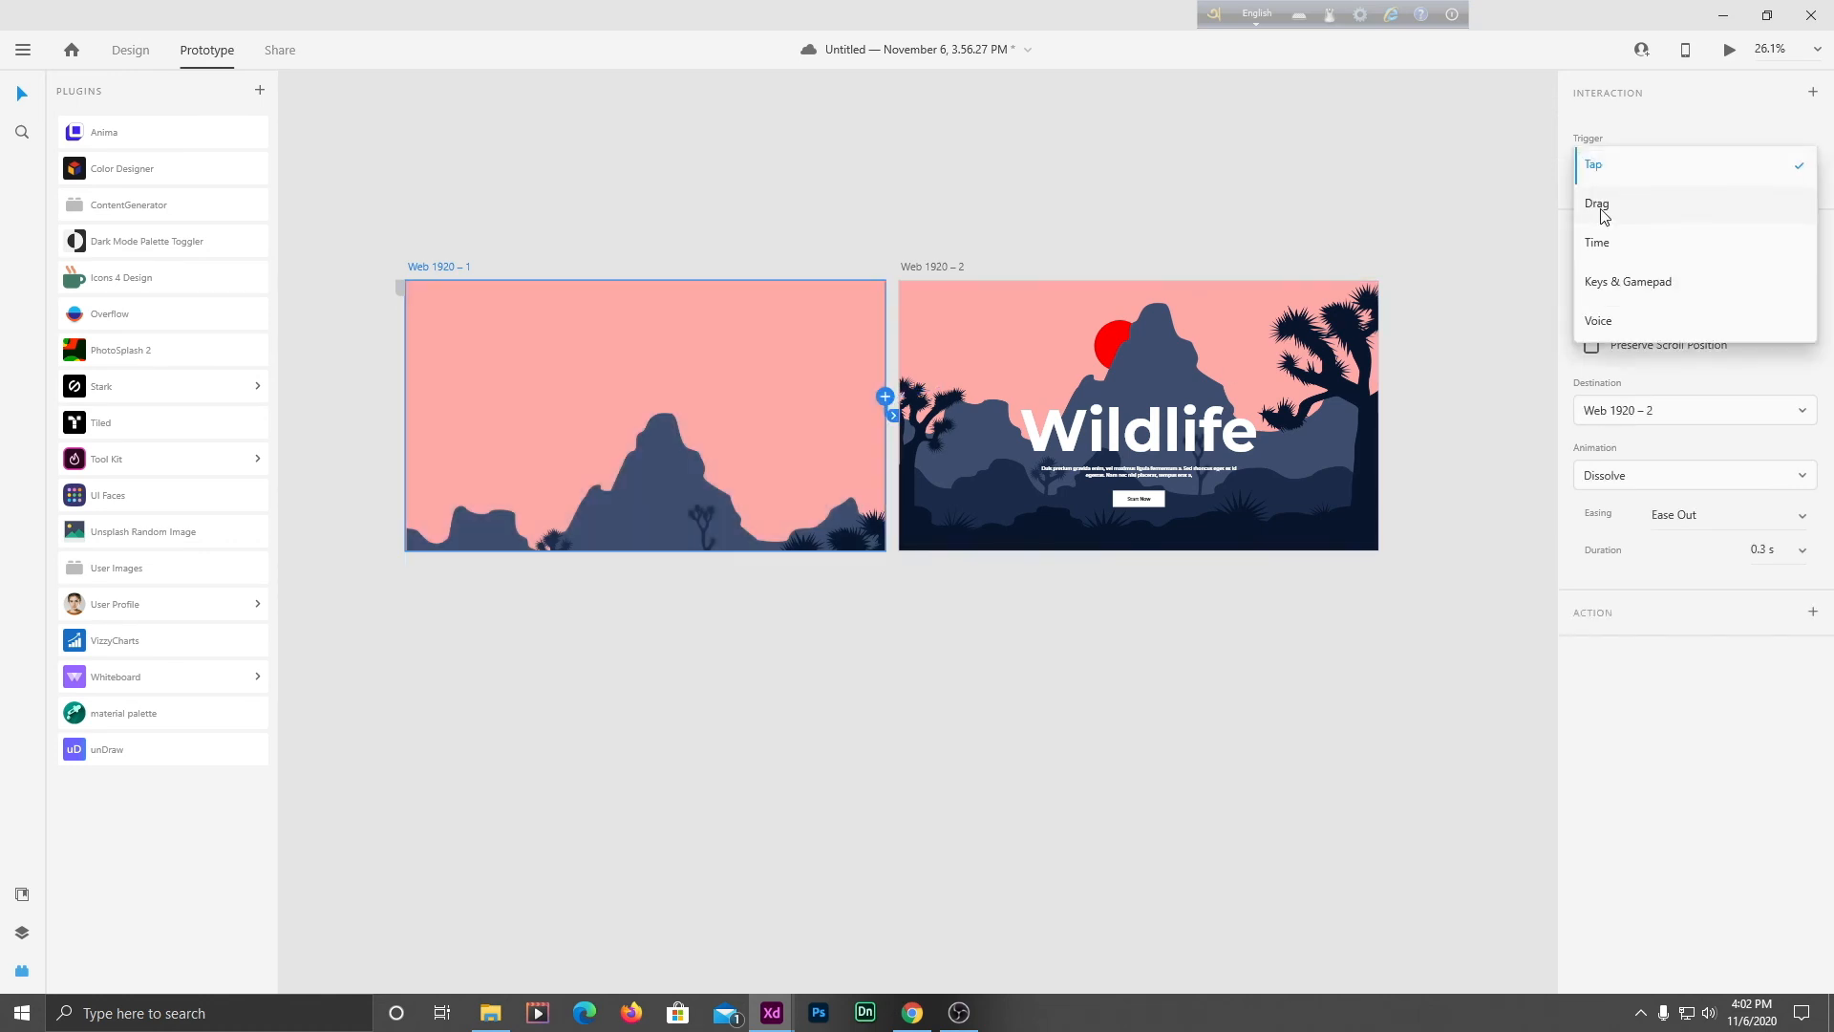
click(1642, 253)
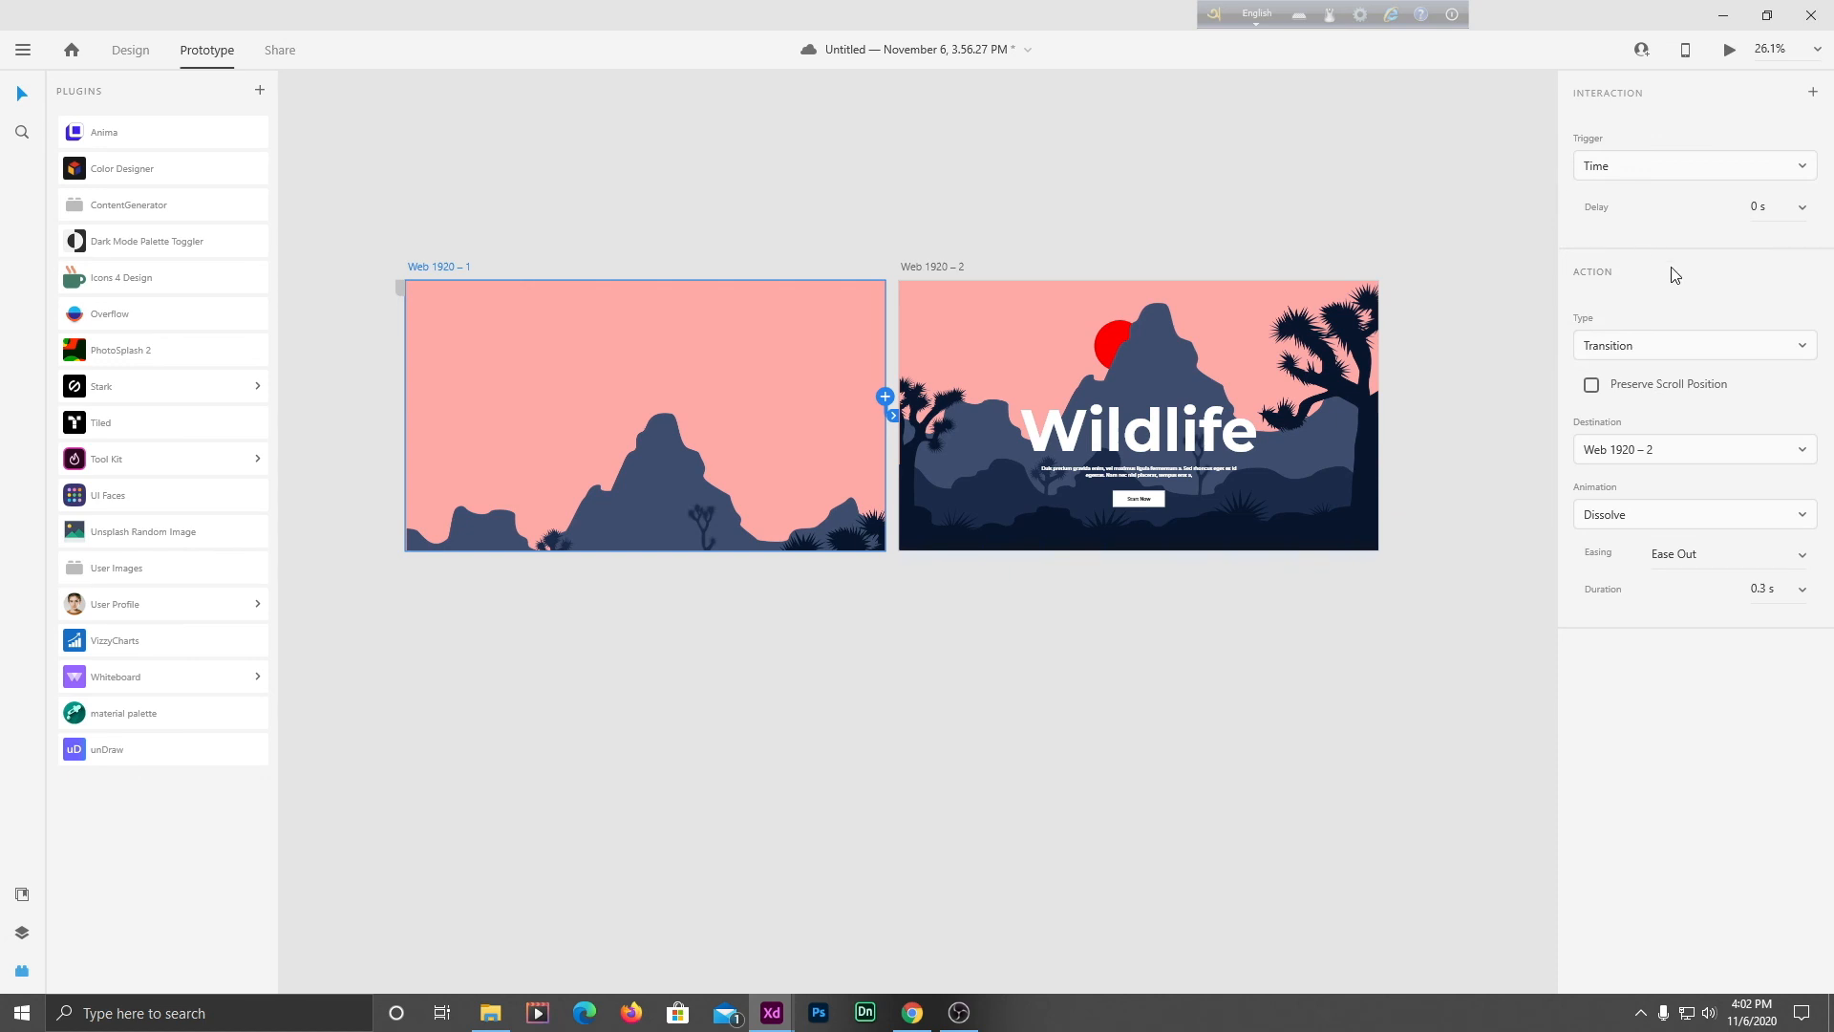
click(1746, 352)
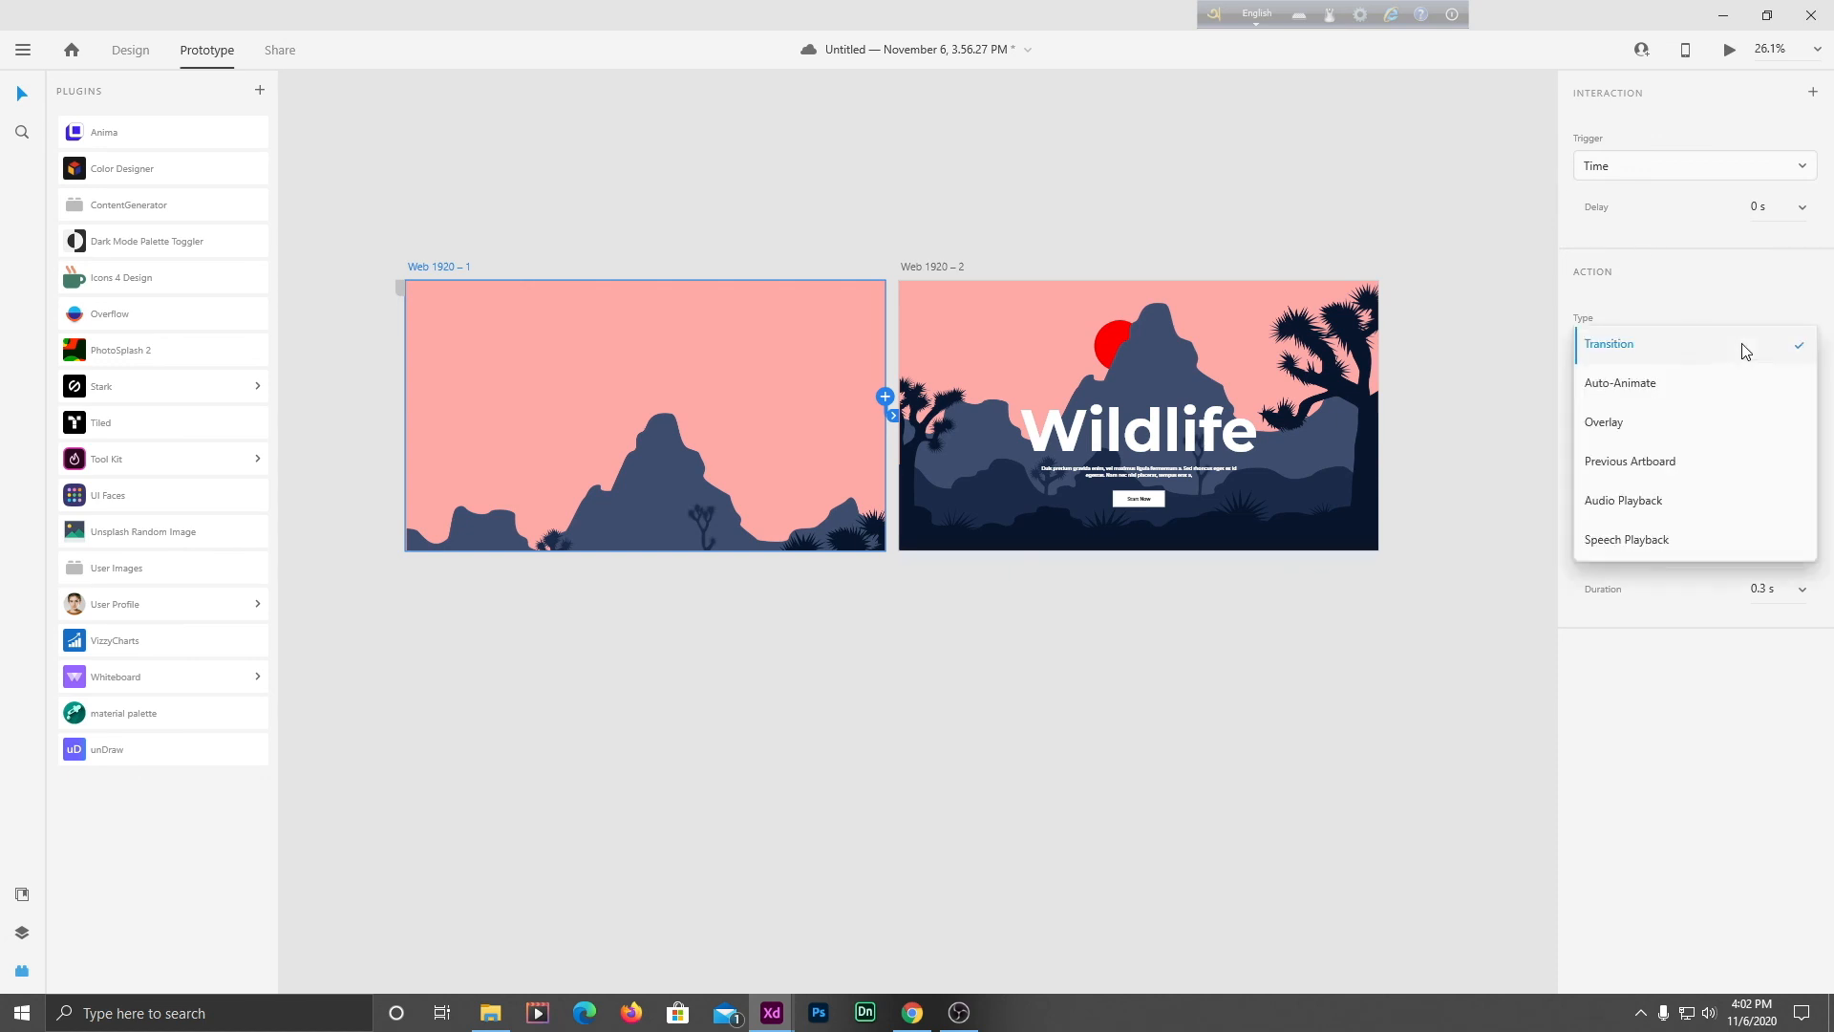
click(1669, 386)
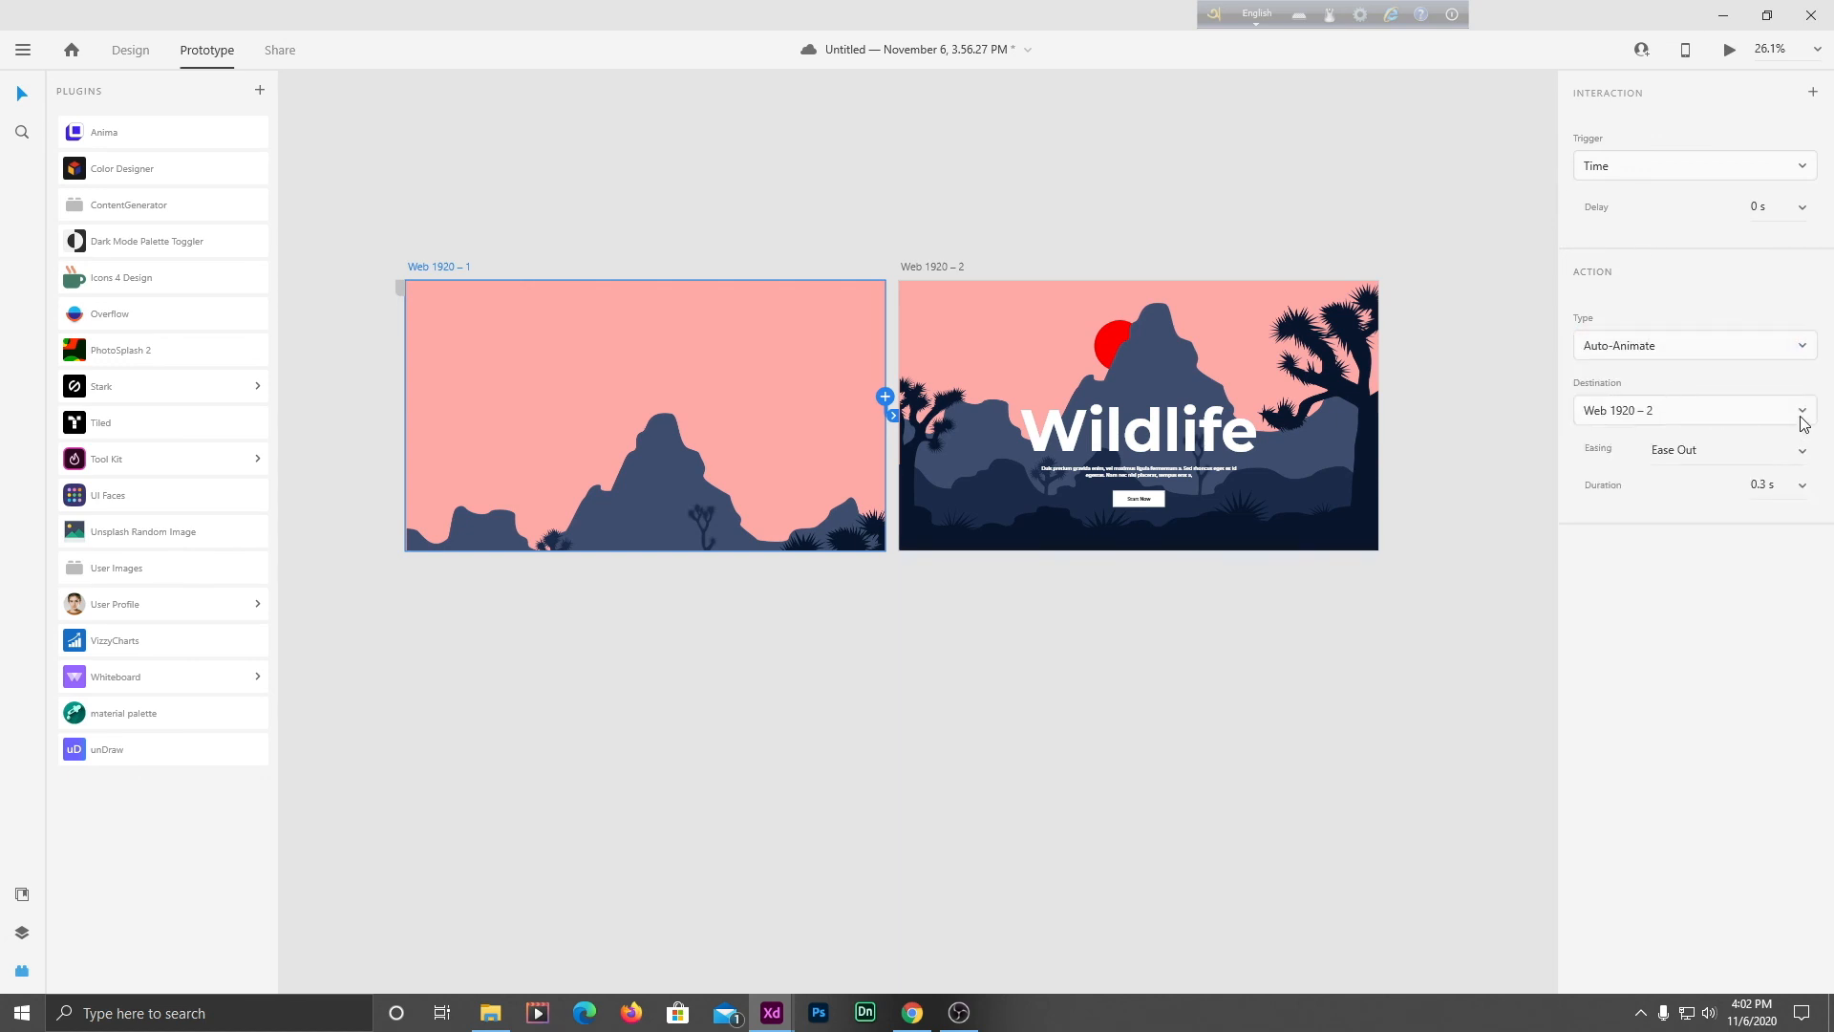
Set the Auto-Animate interaction's easing to Ease In-Out and its duration to 3 s.
click(1801, 458)
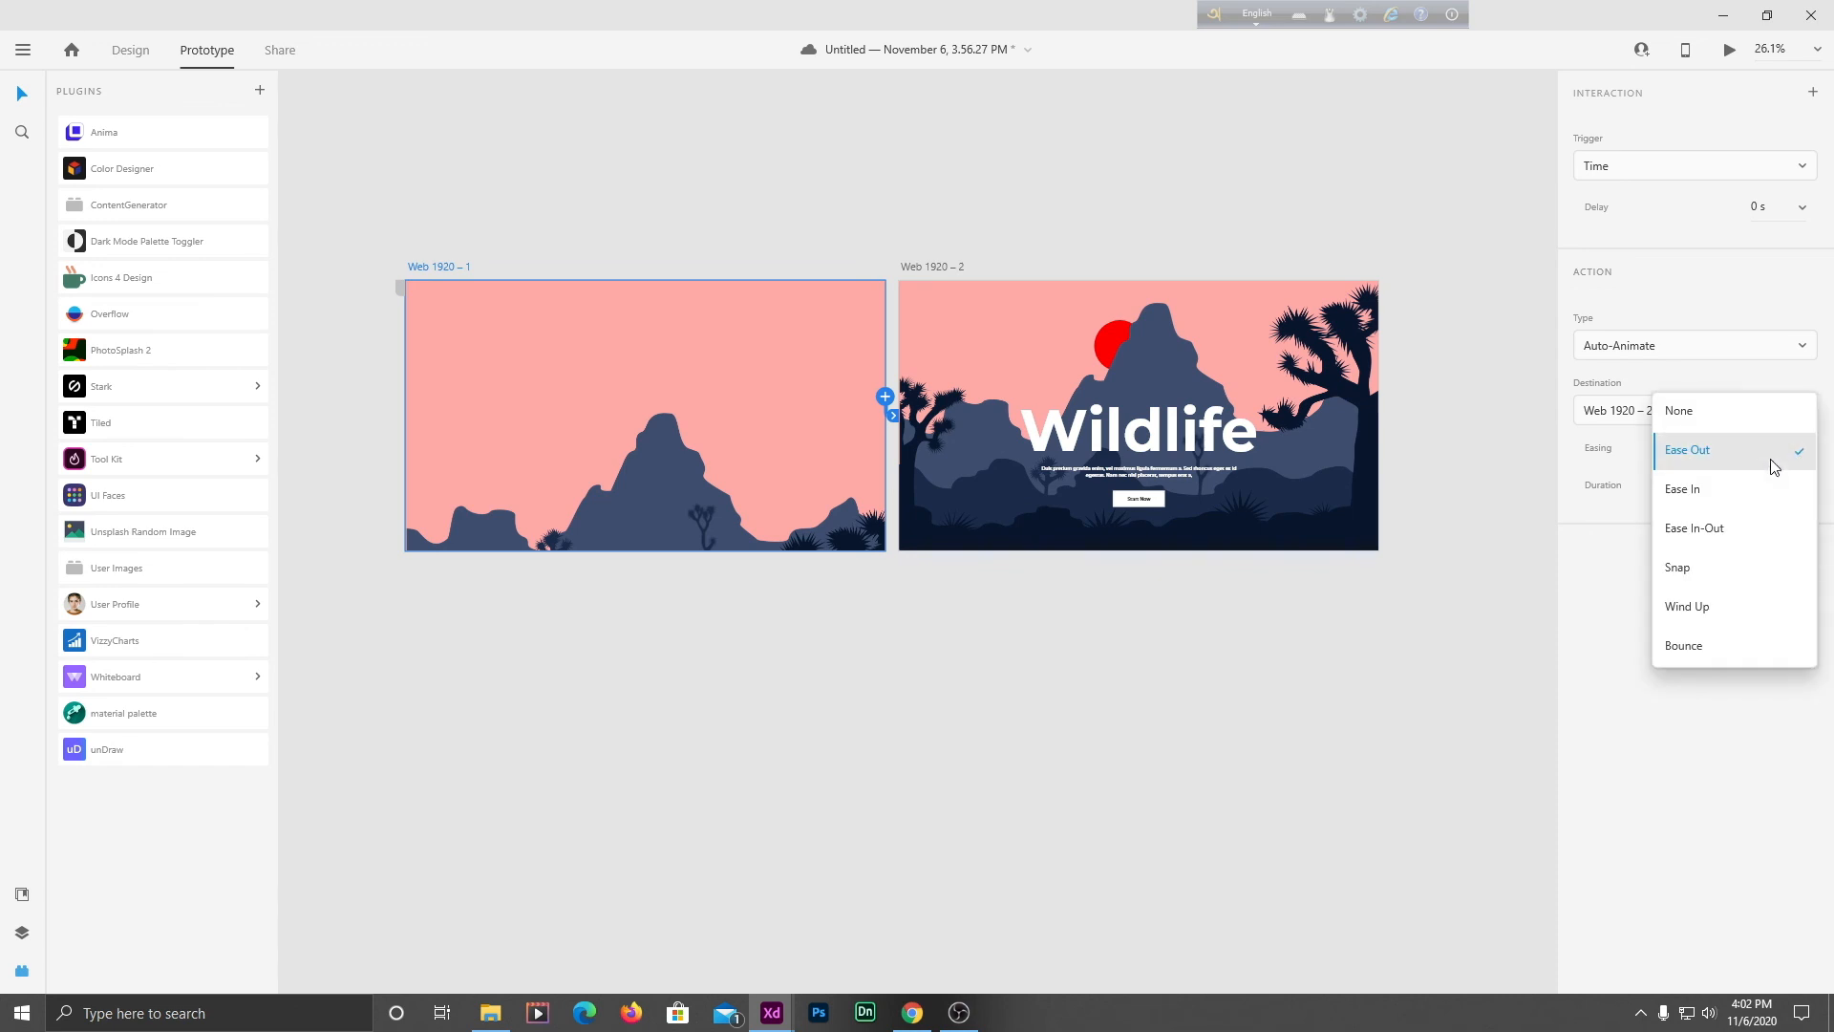
click(1739, 525)
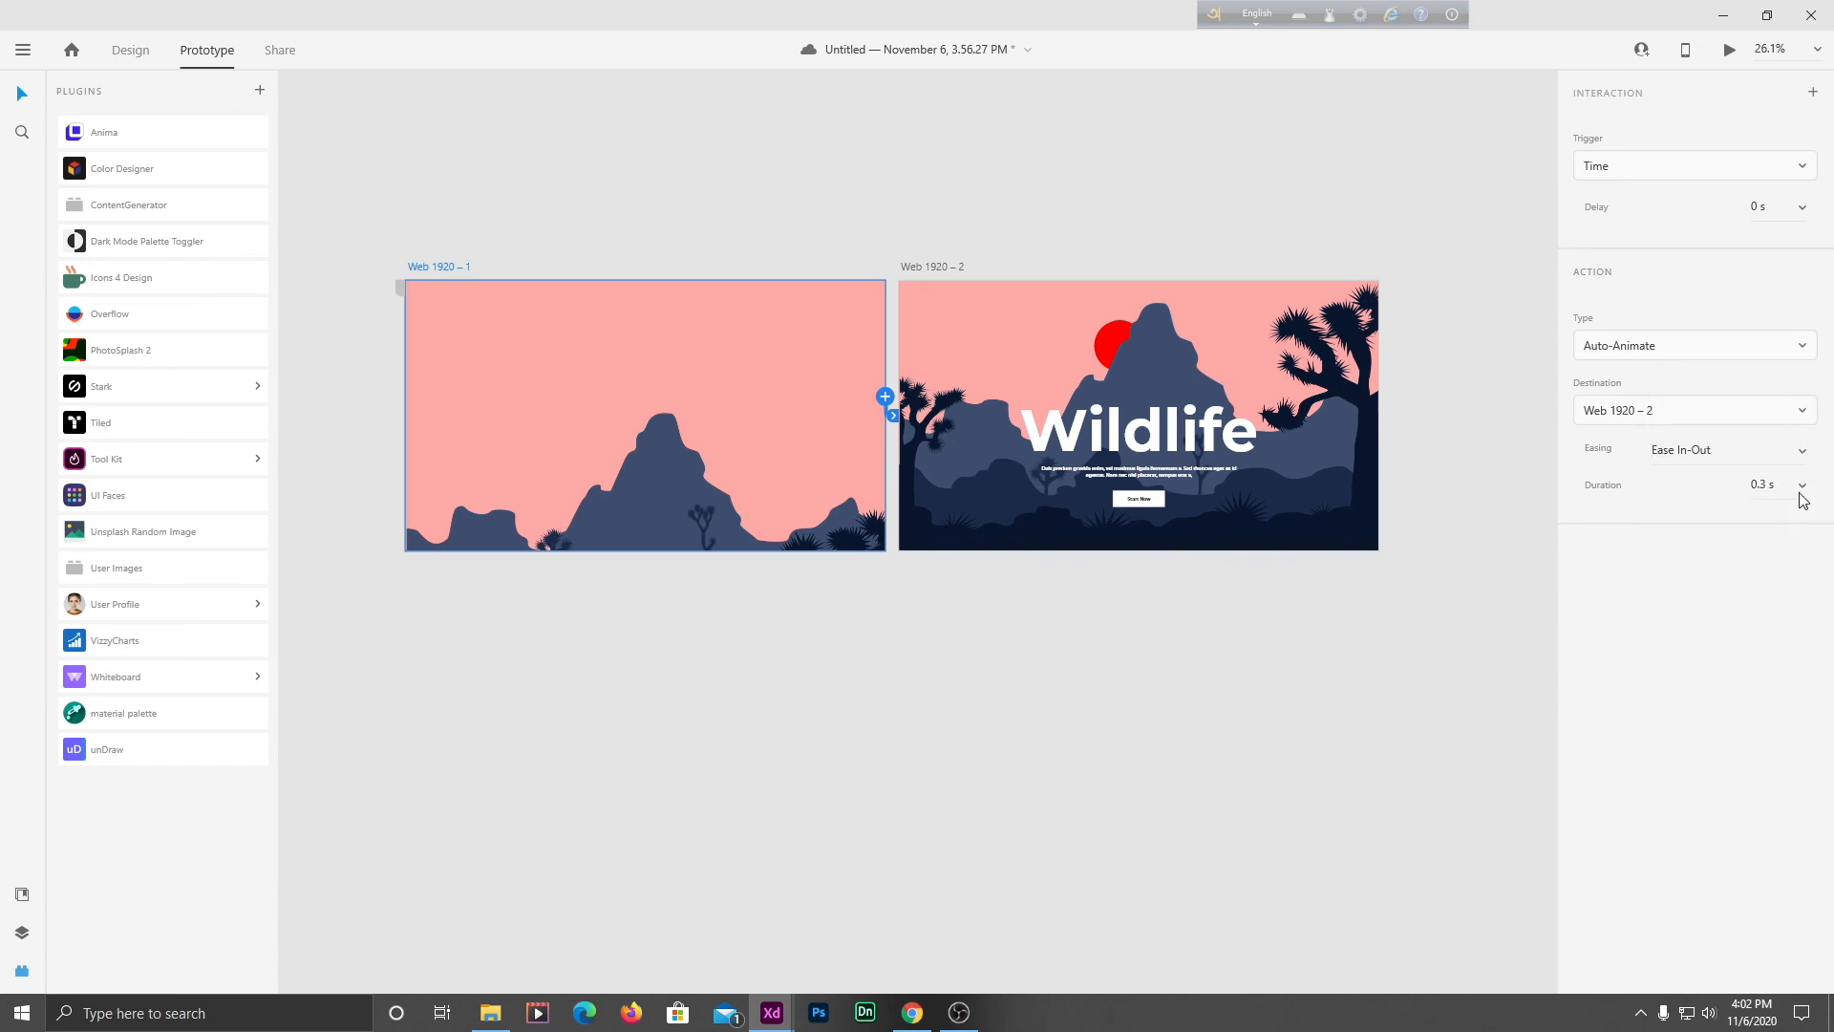
click(1765, 485)
Link Web 1920 – 2 back to Web 1920 – 1, and set the delay of Web 1920 – 1's Time trigger to 0.2 s.
click(969, 321)
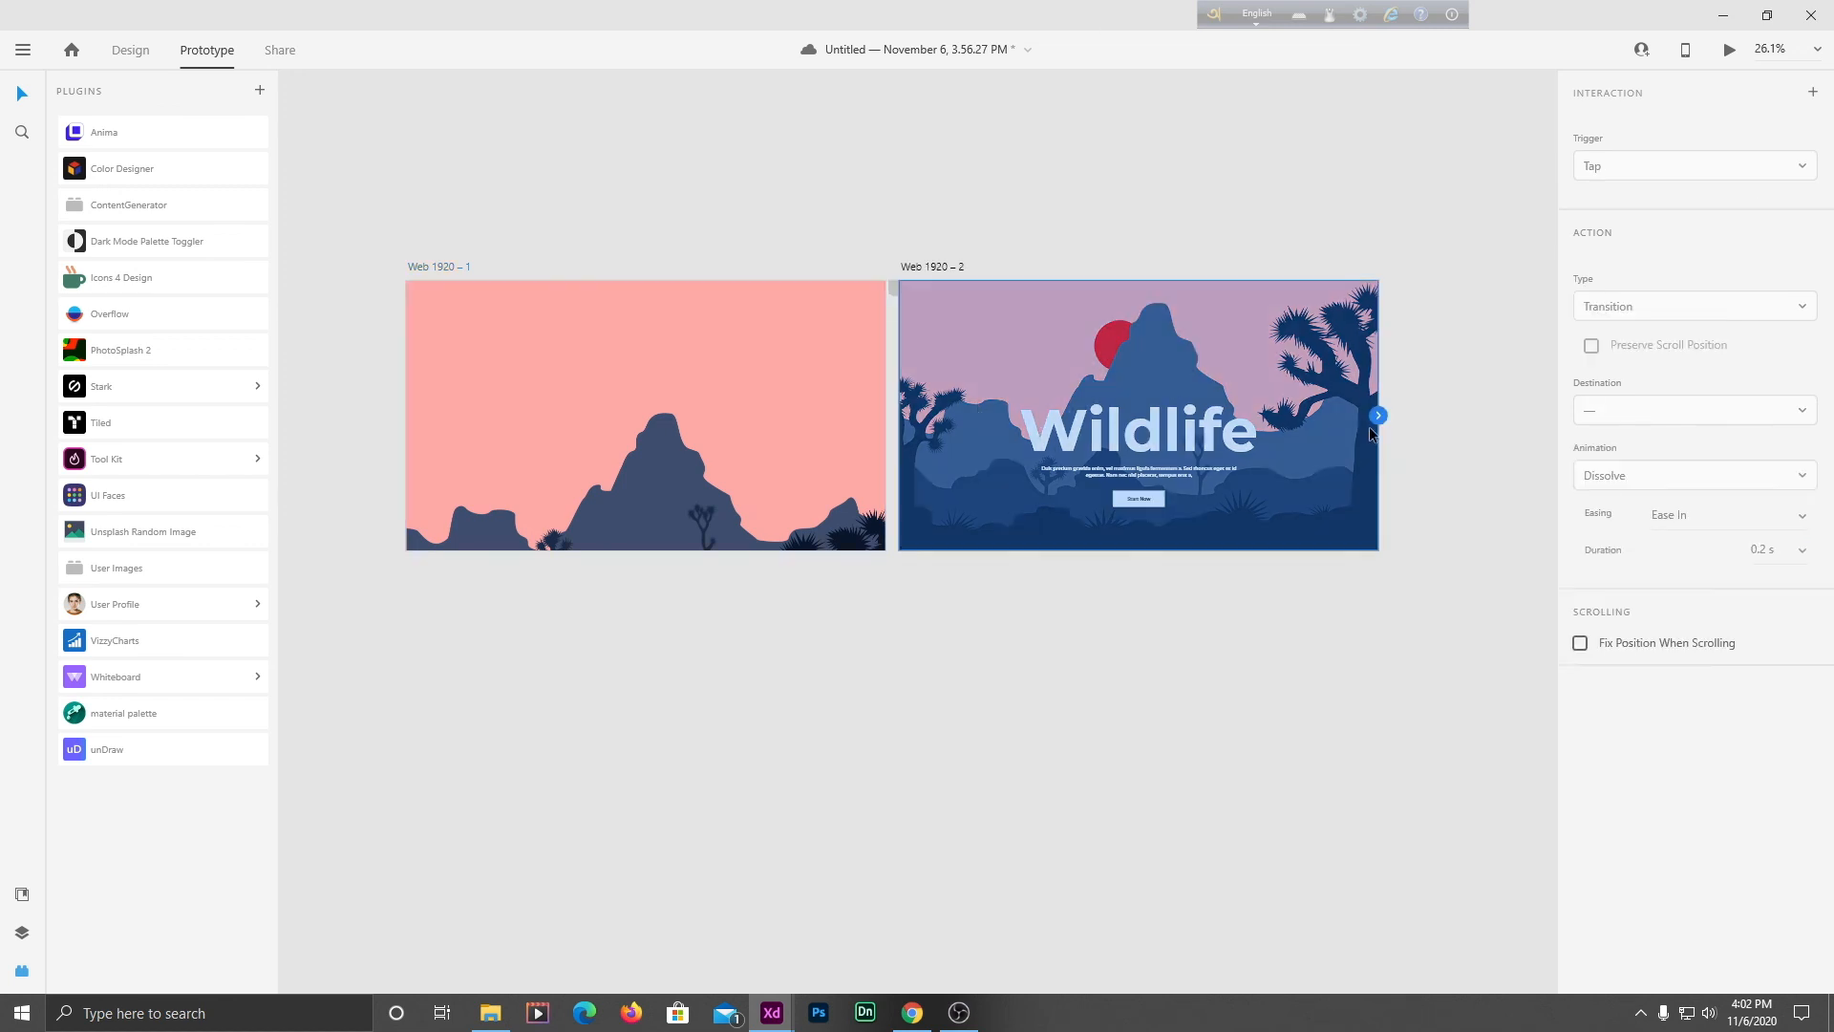
drag(1376, 414, 784, 382)
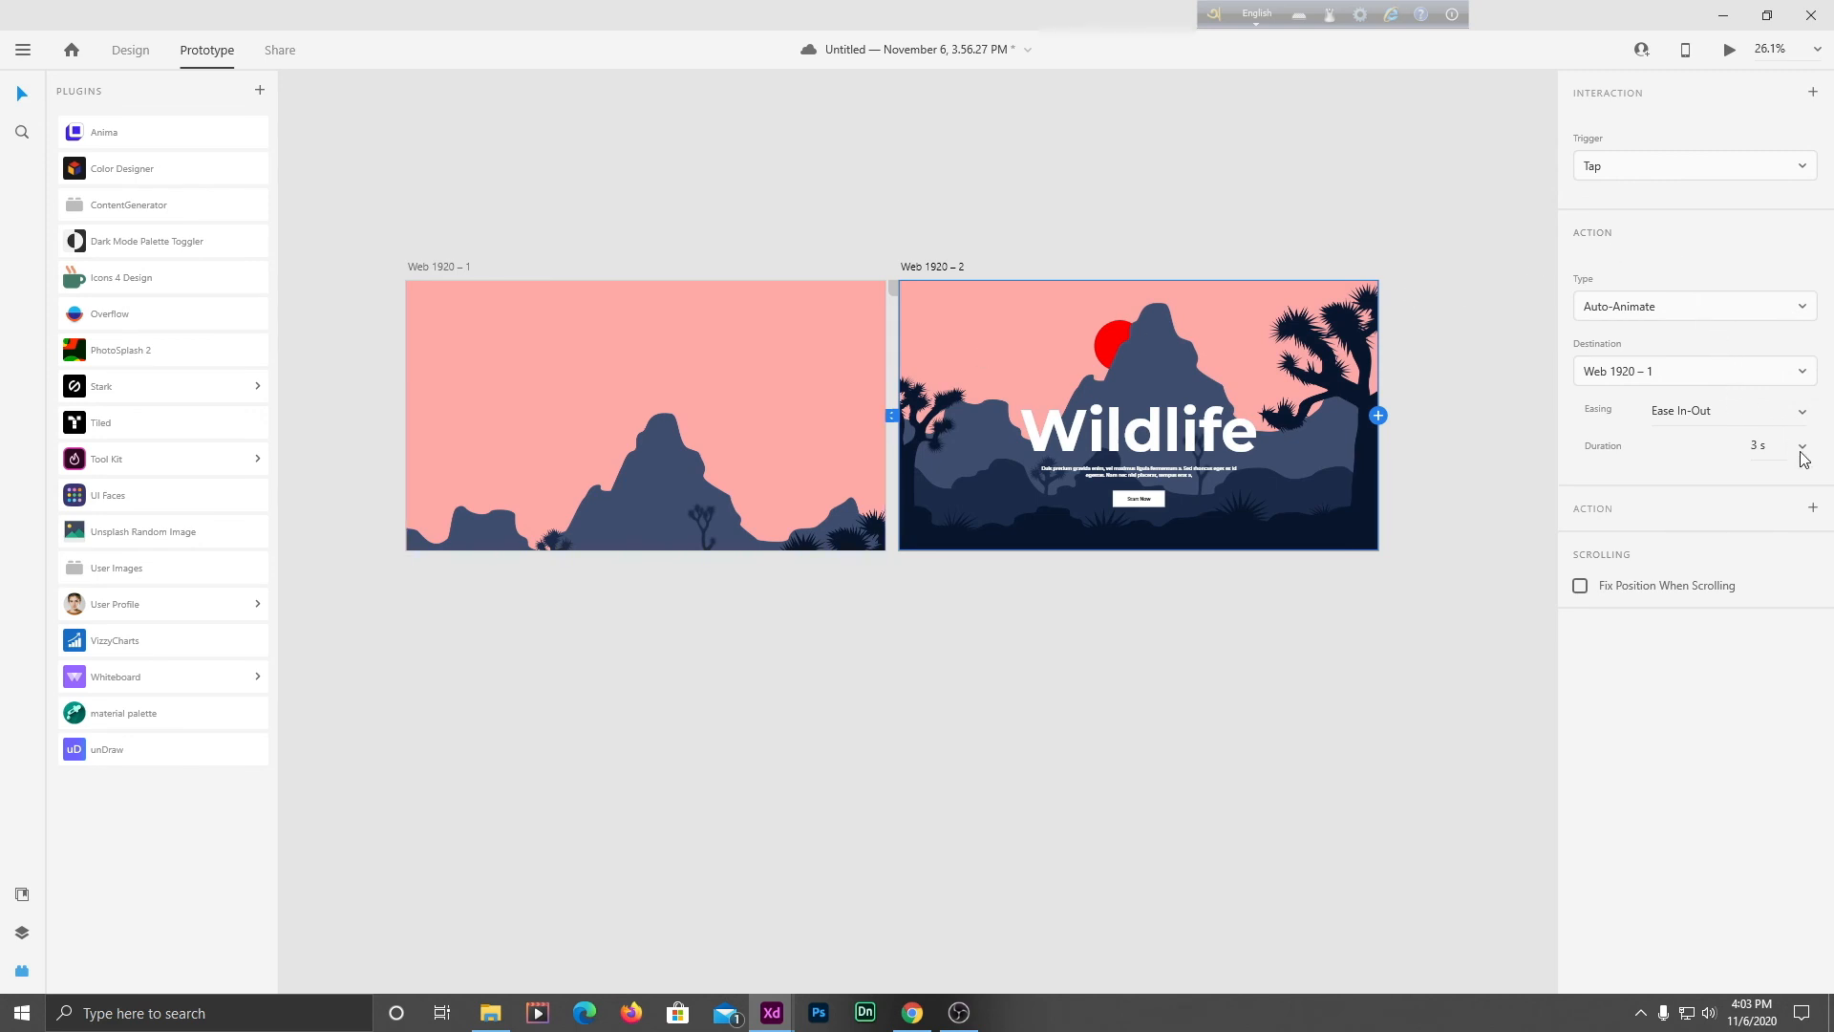
click(687, 360)
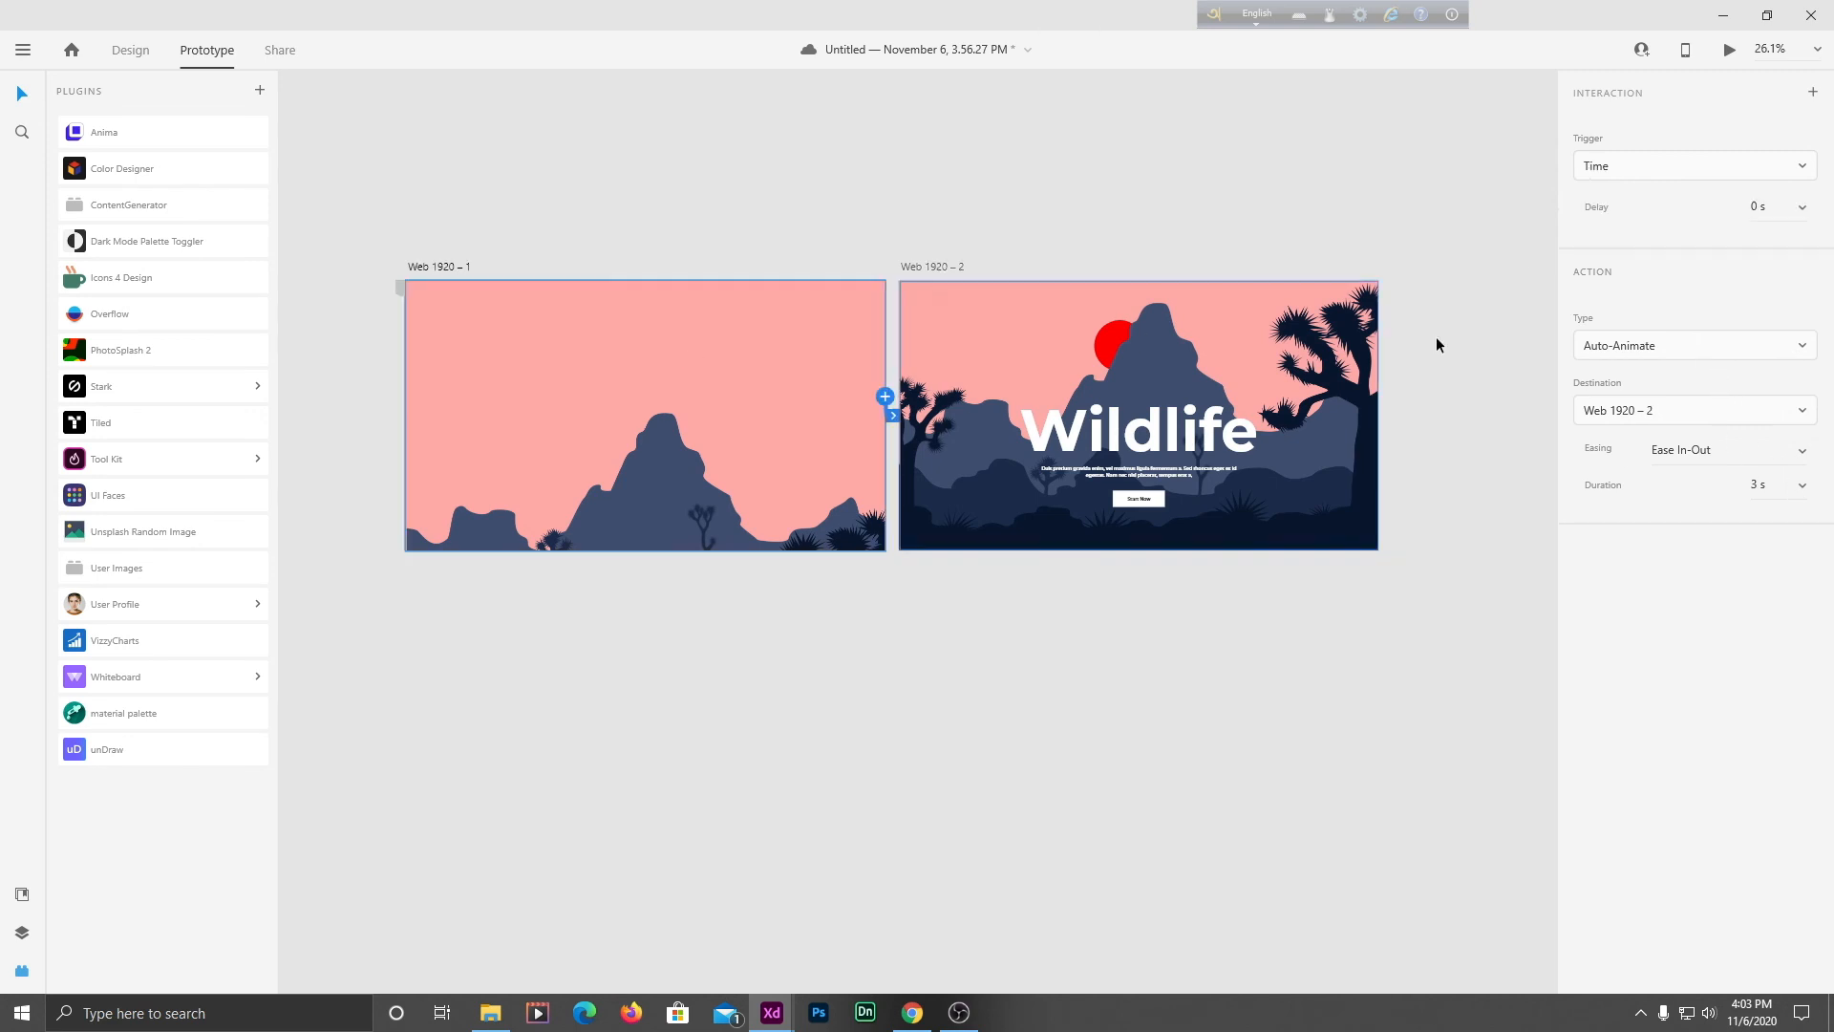
click(1802, 206)
click(1743, 153)
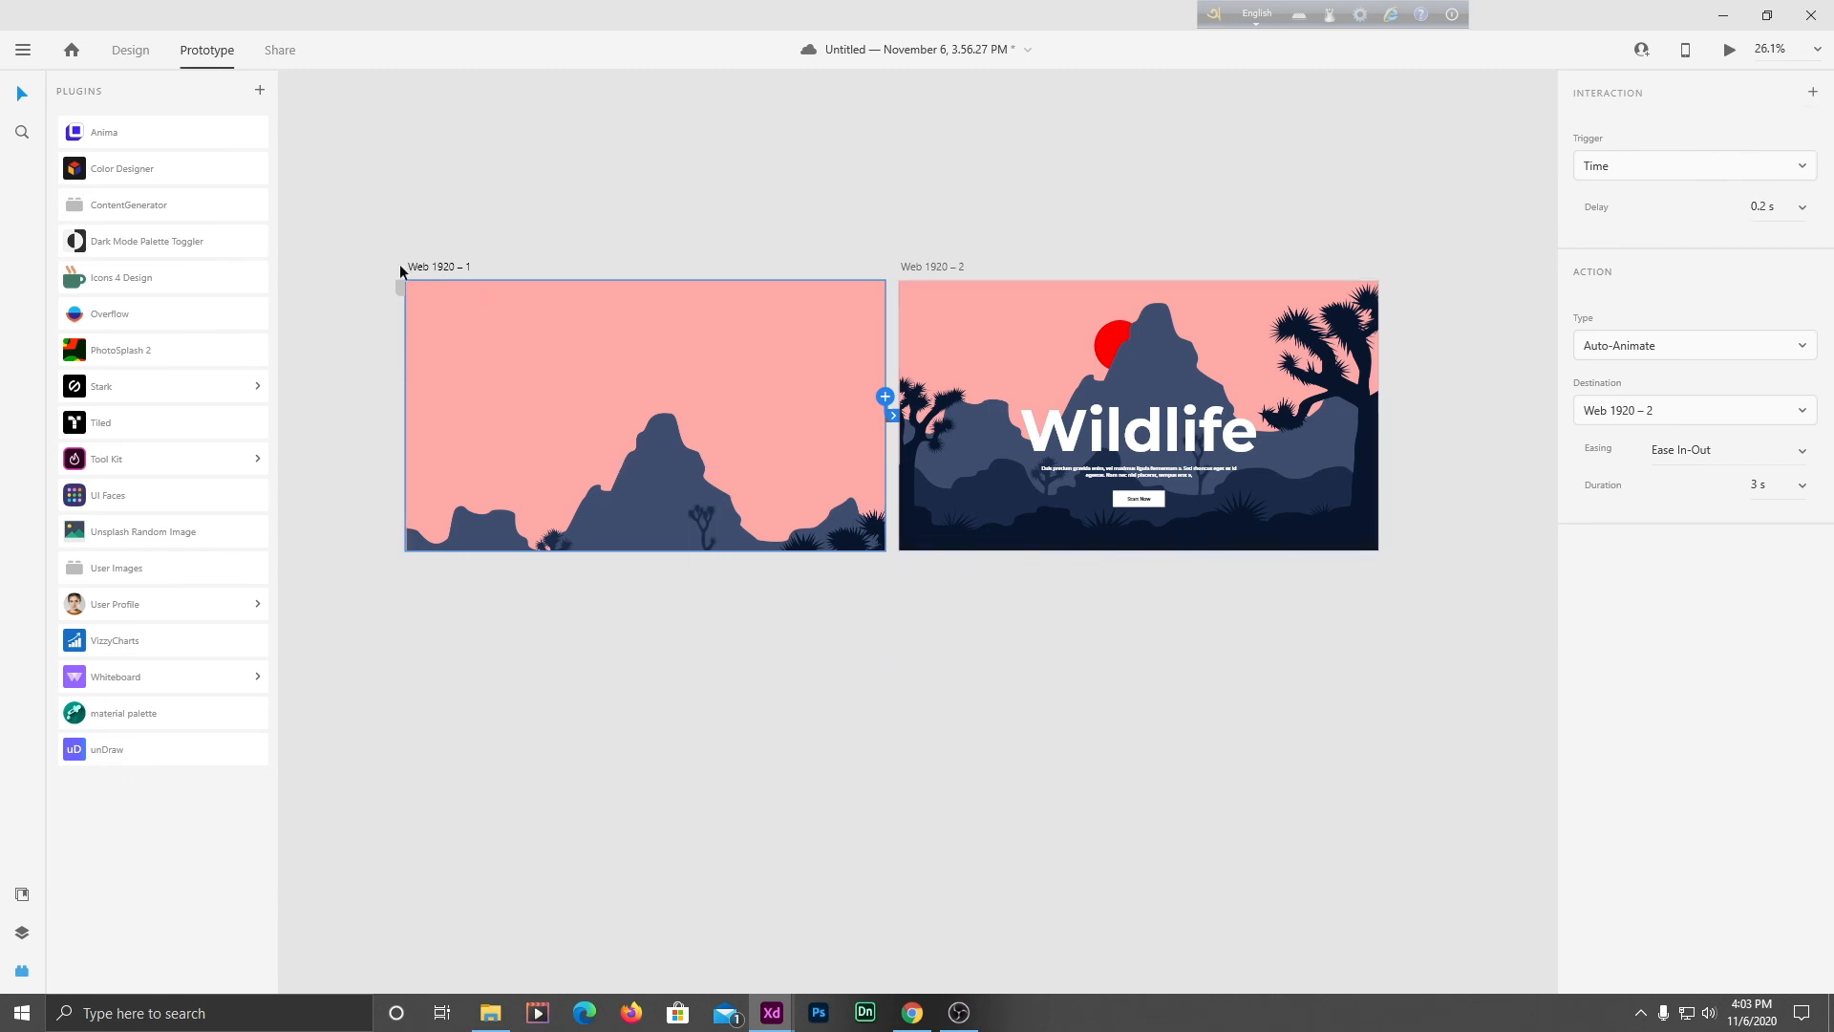
Set Web 1920 – 1 as the starting artboard of the prototype flow.
click(414, 292)
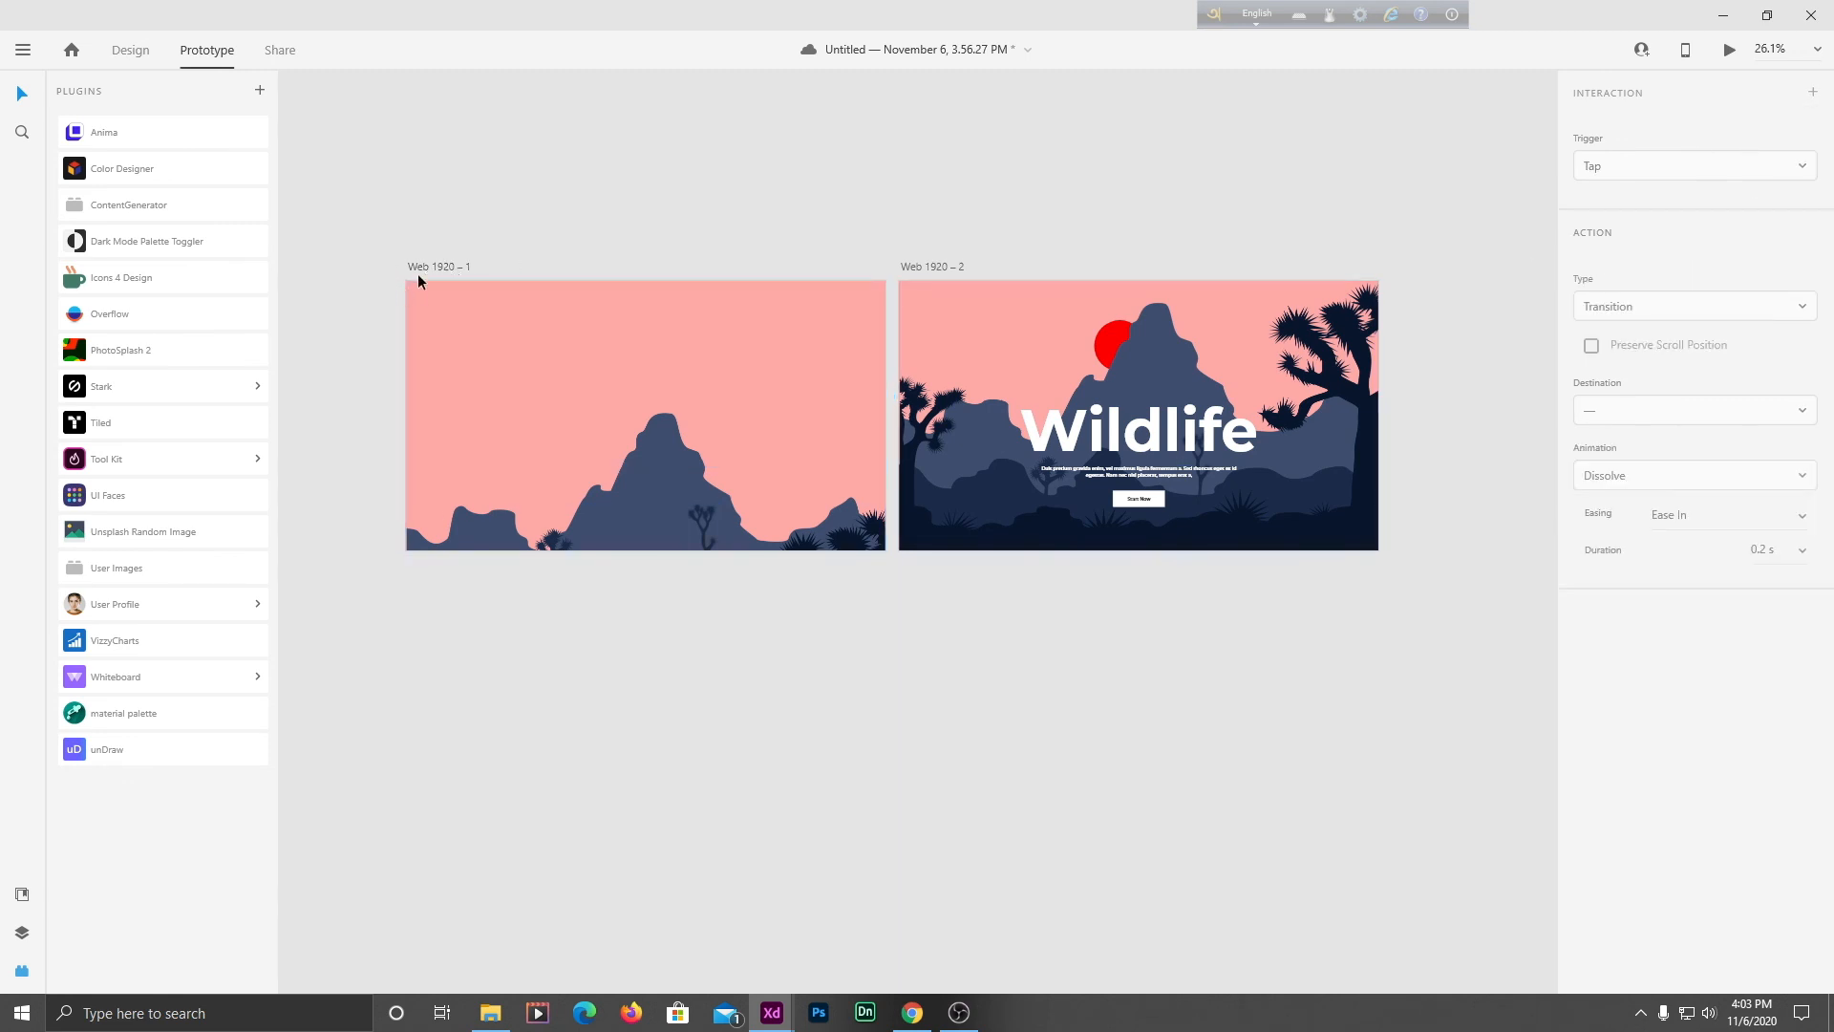
click(426, 269)
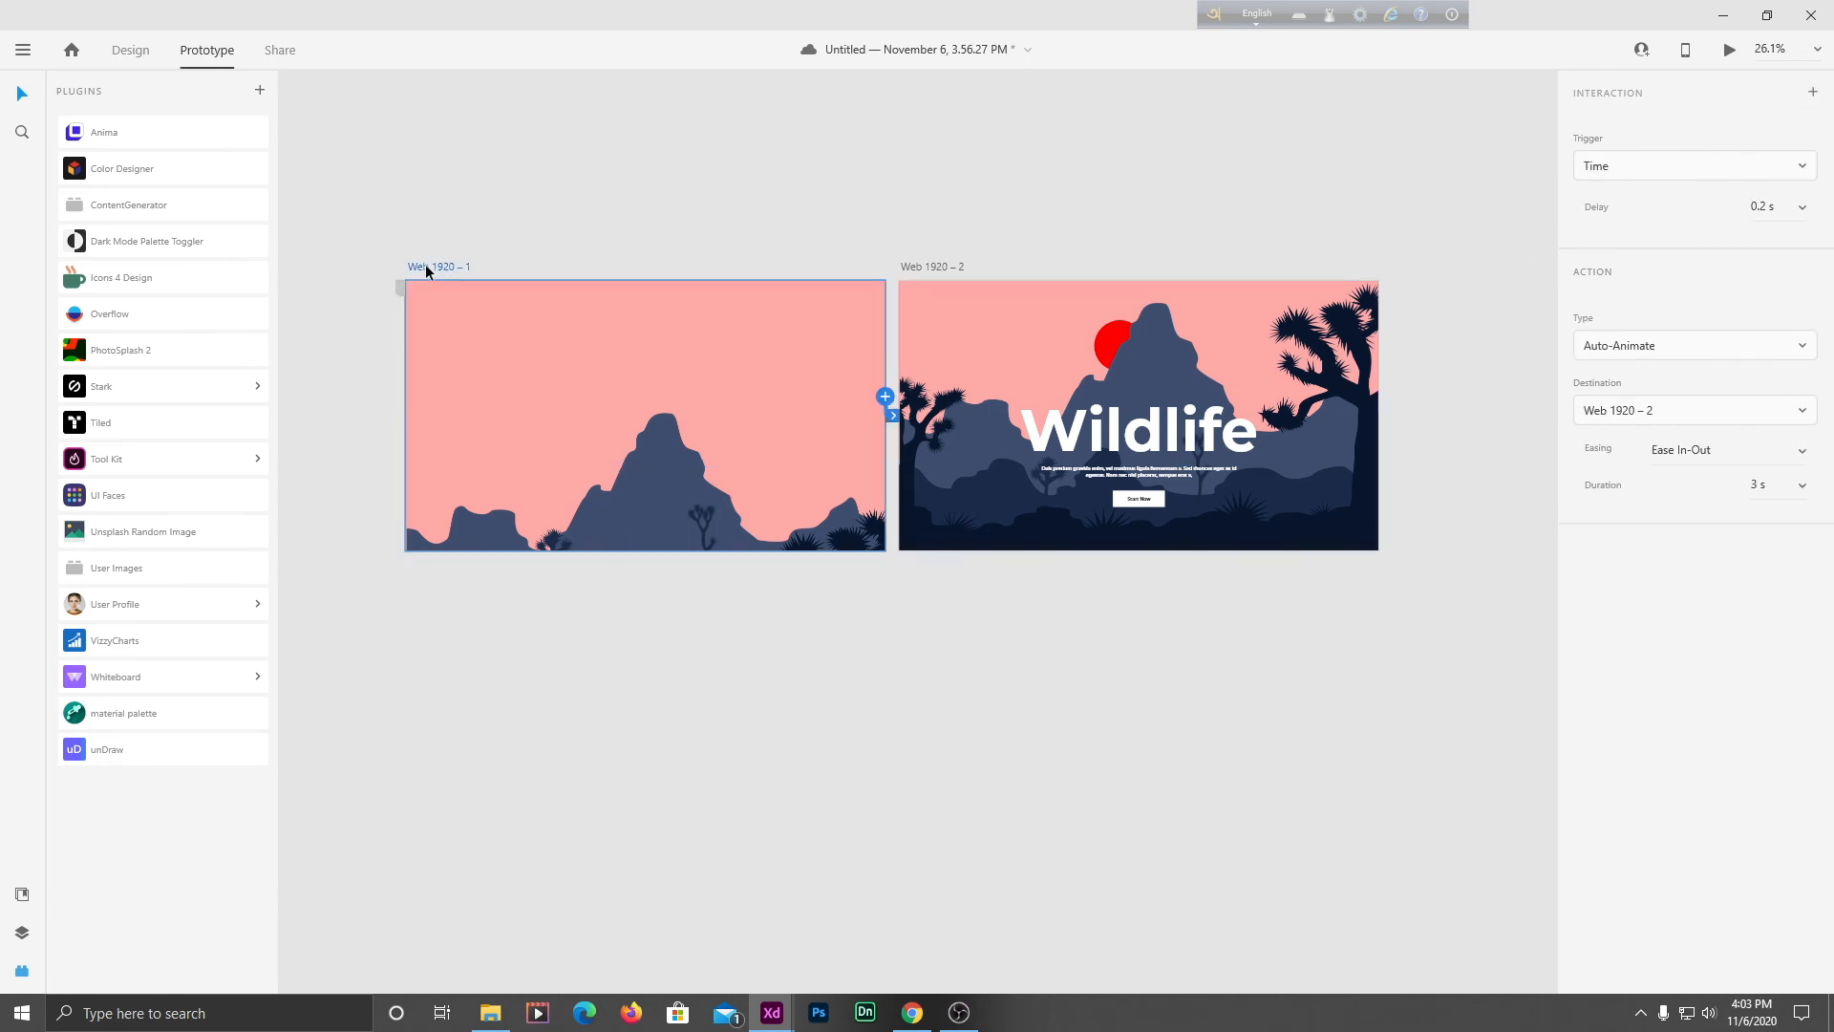
click(400, 286)
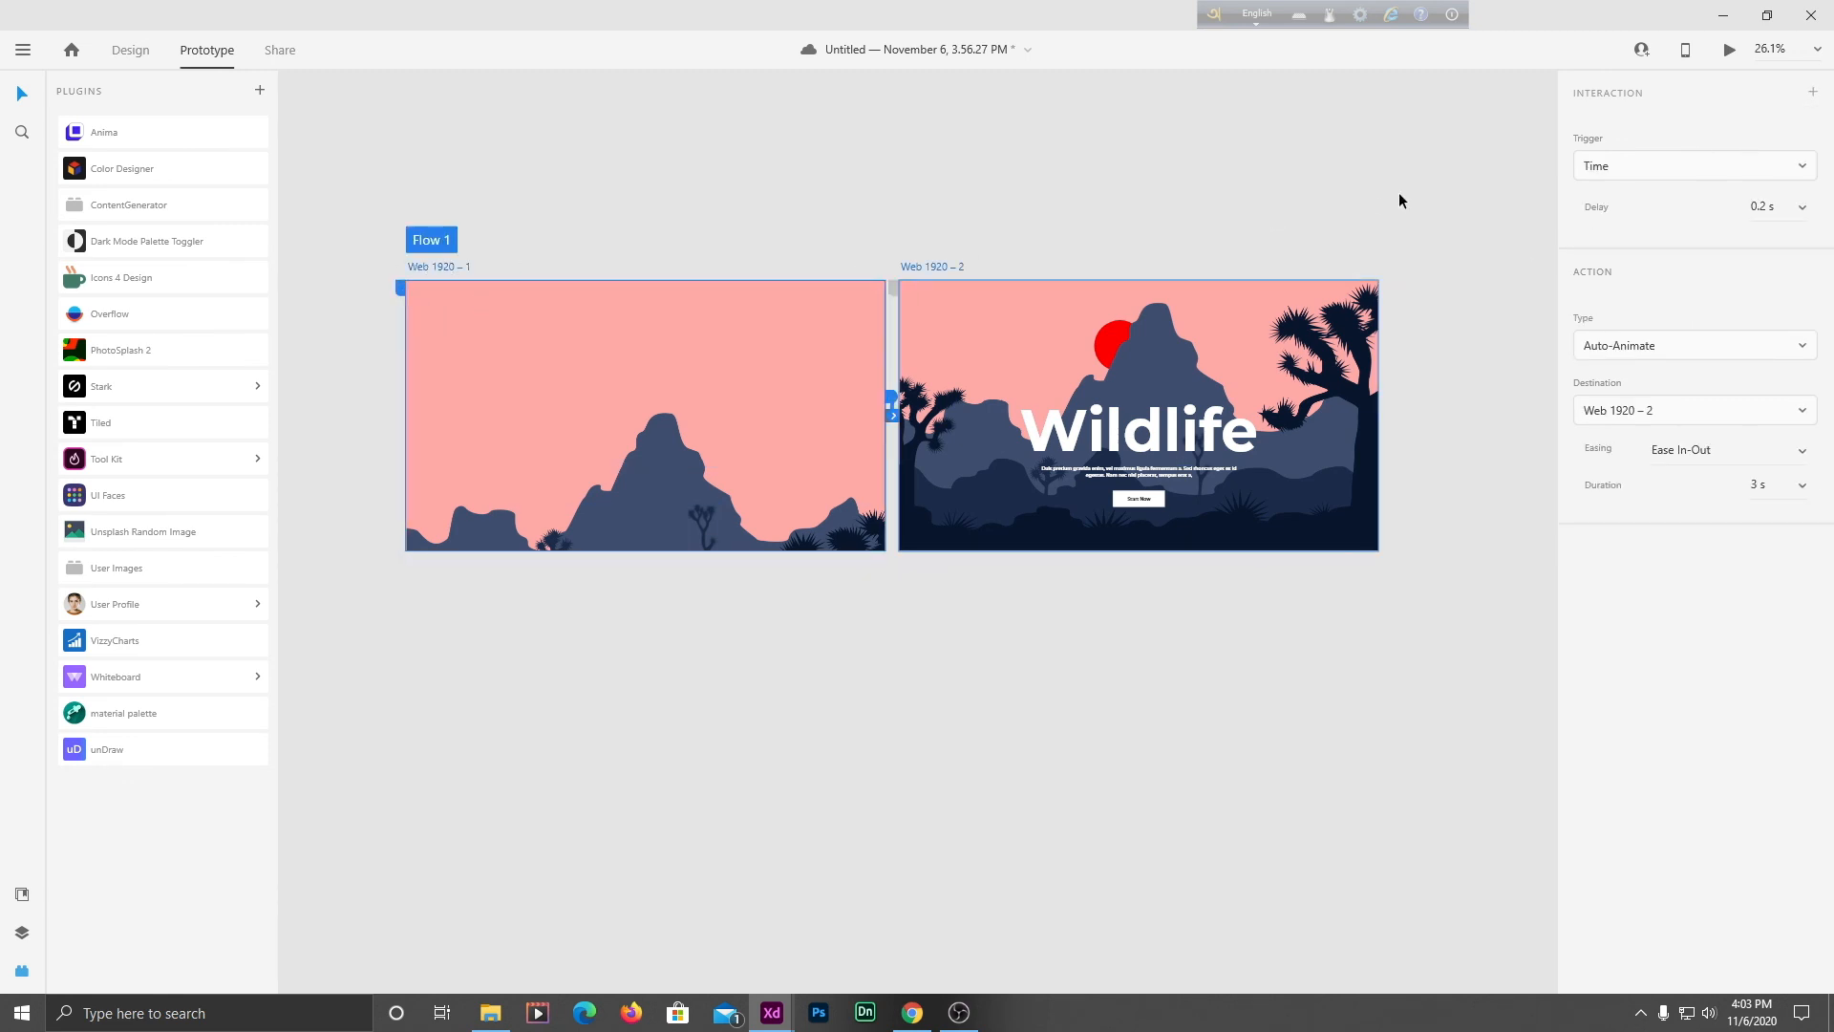
Preview the prototype and reposition the preview window to watch the auto-animated transition.
click(1728, 50)
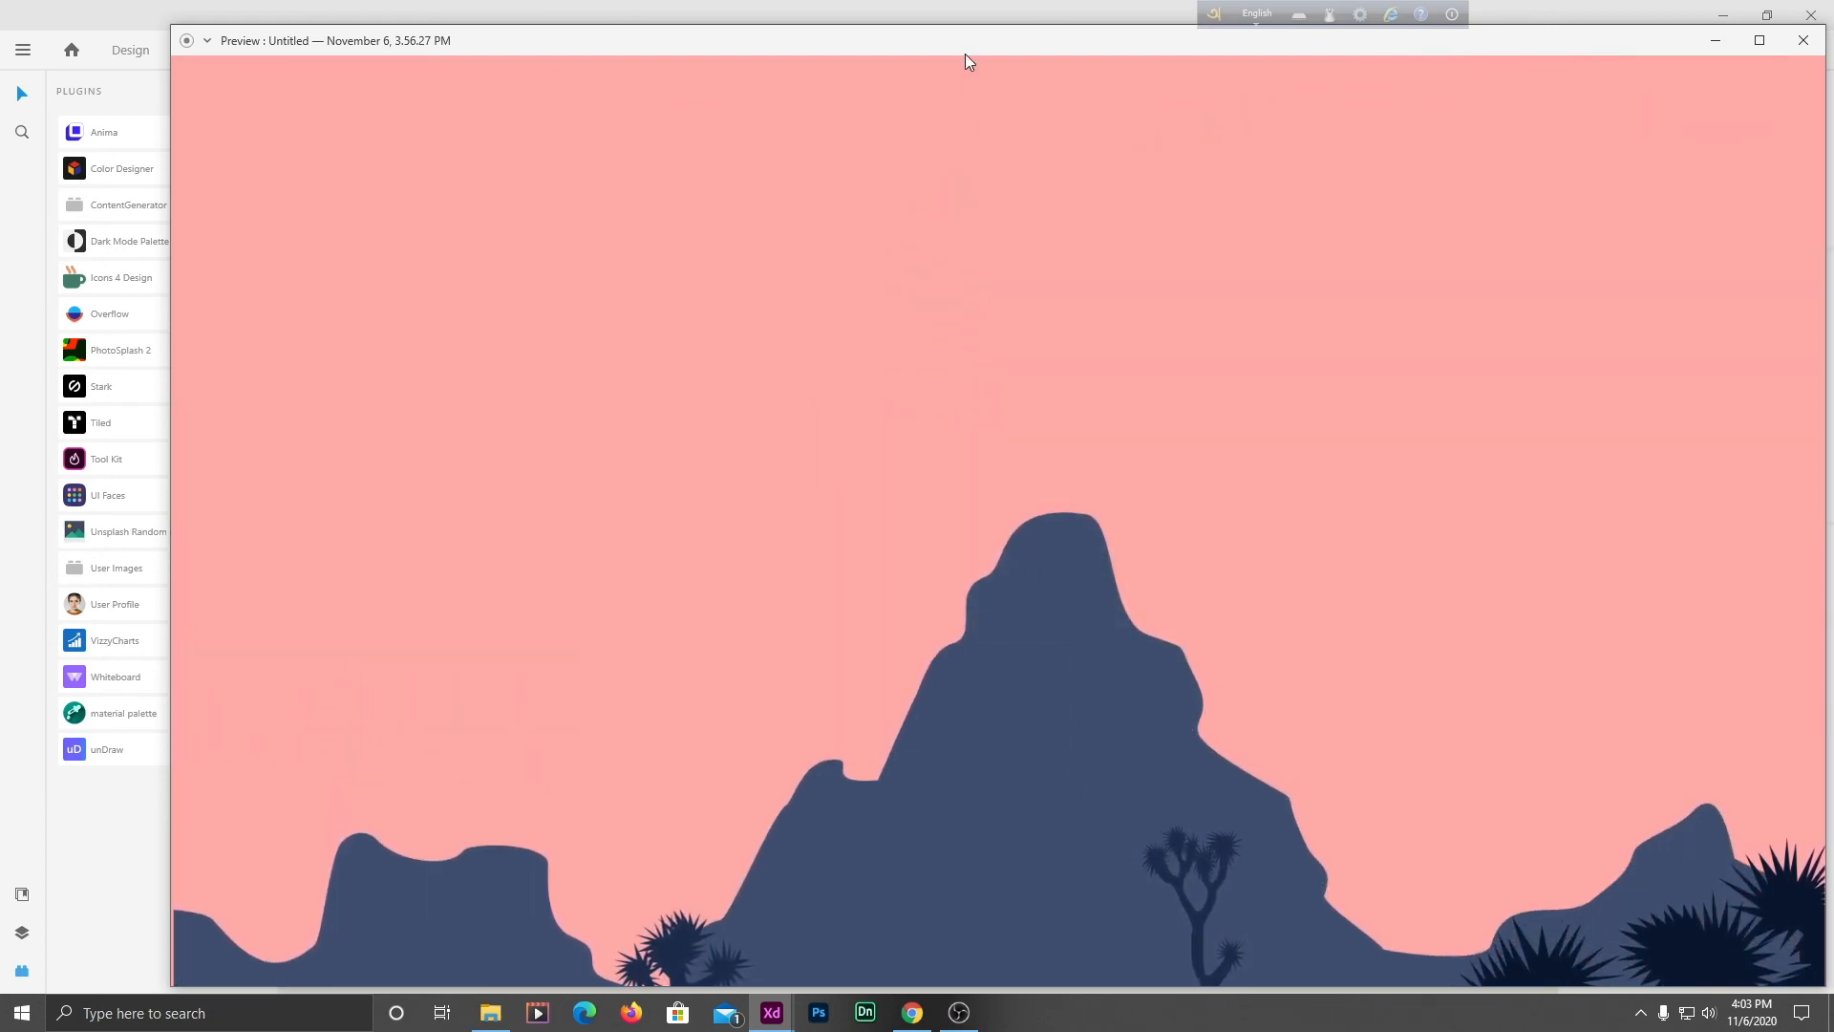
drag(965, 53, 899, 38)
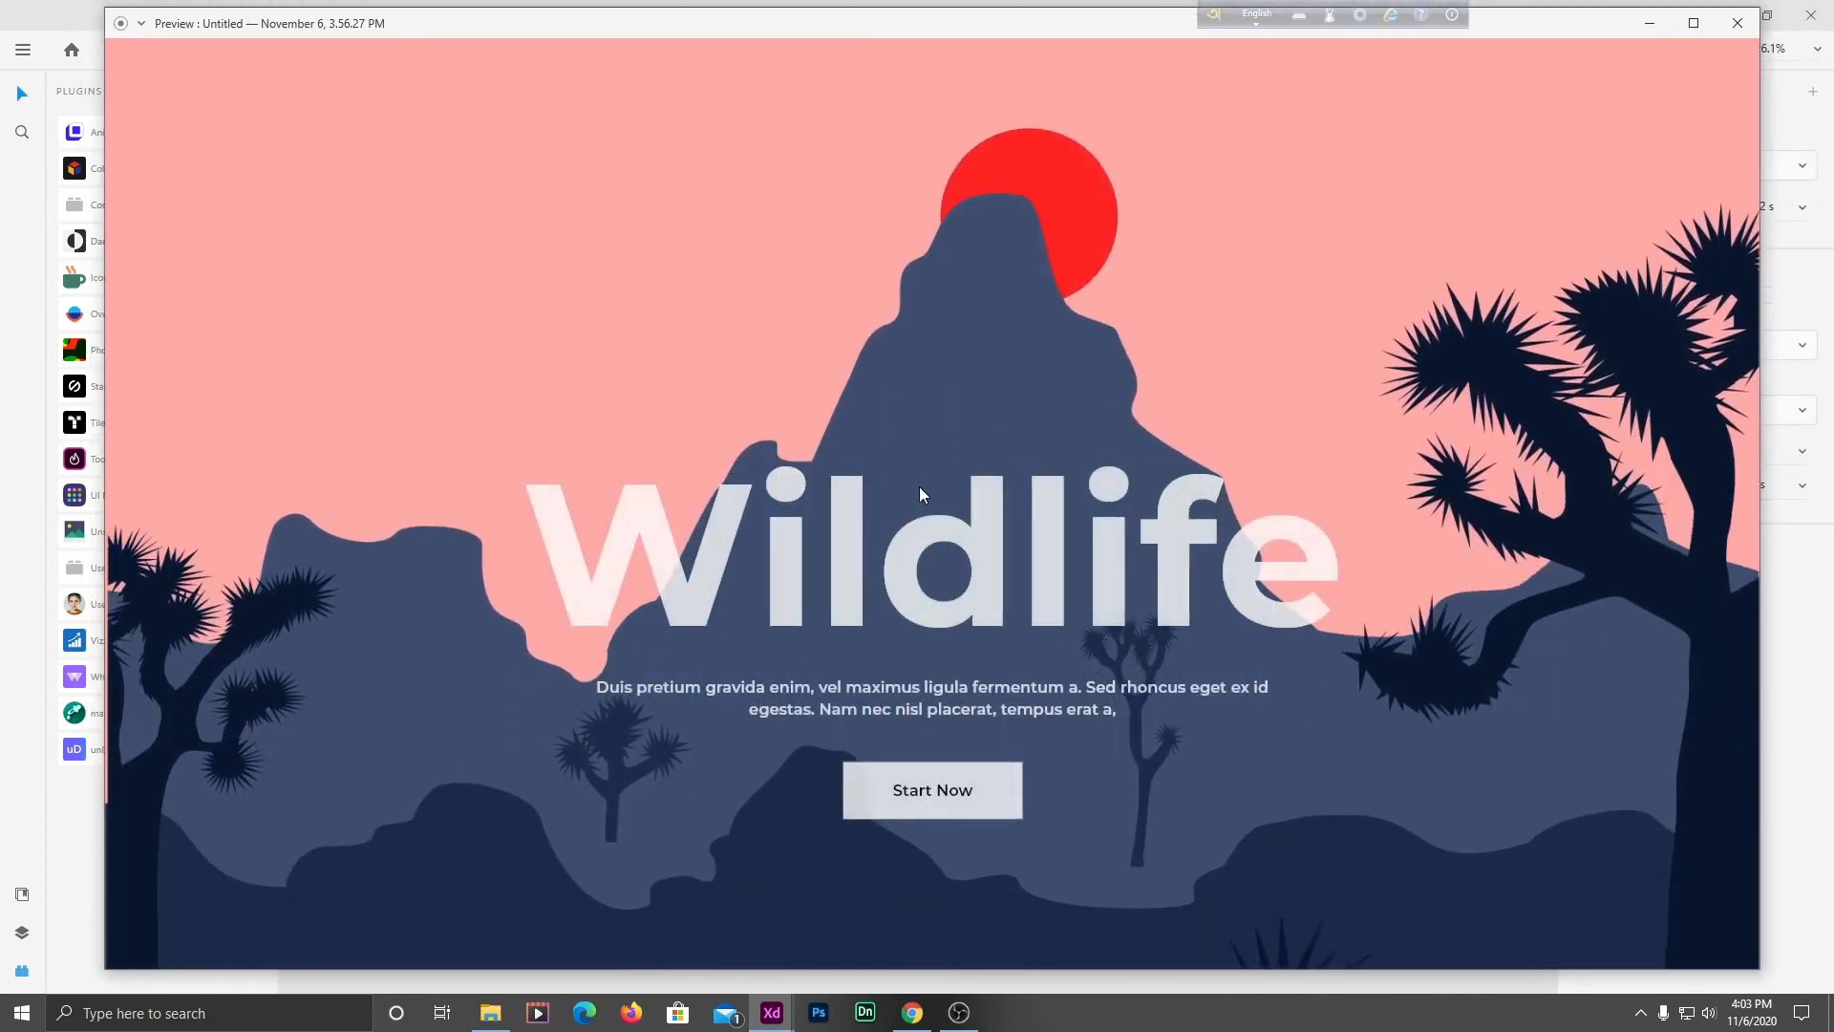